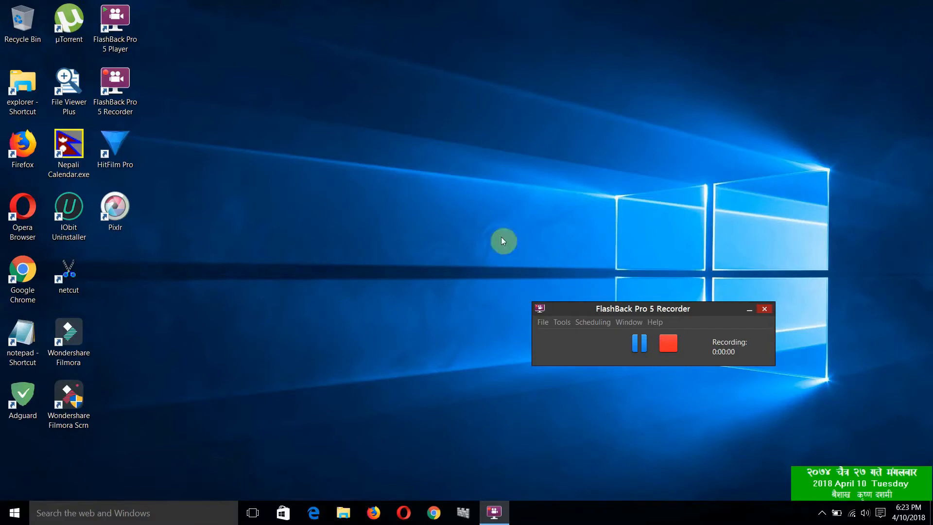
pyautogui.rightClick(501, 159)
pyautogui.click(530, 194)
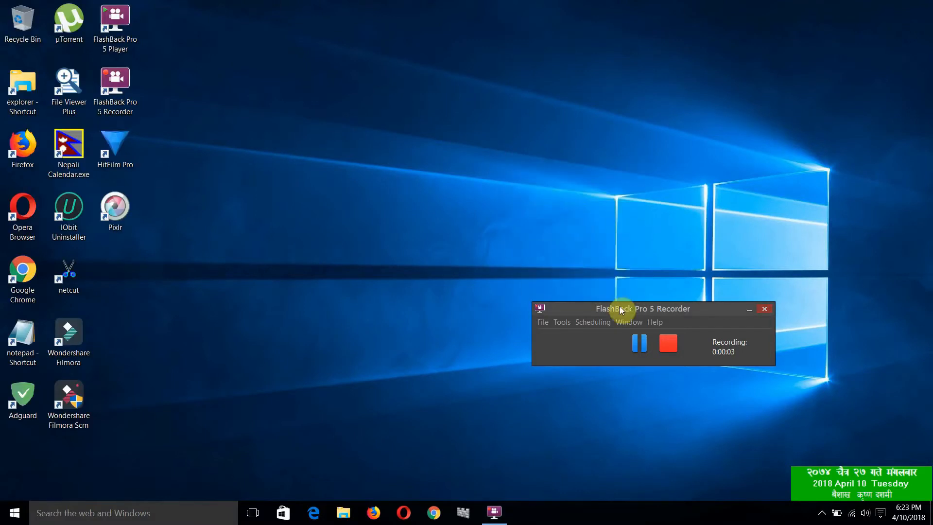
pyautogui.moveTo(621, 309); pyautogui.dragTo(636, 442)
pyautogui.rightClick(590, 204)
pyautogui.click(612, 239)
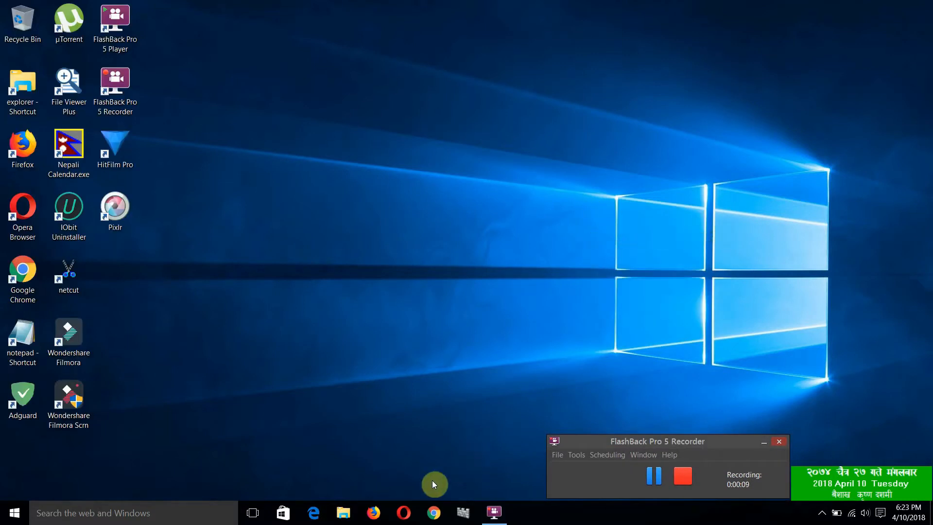
pyautogui.rightClick(429, 170)
pyautogui.click(468, 209)
pyautogui.rightClick(535, 63)
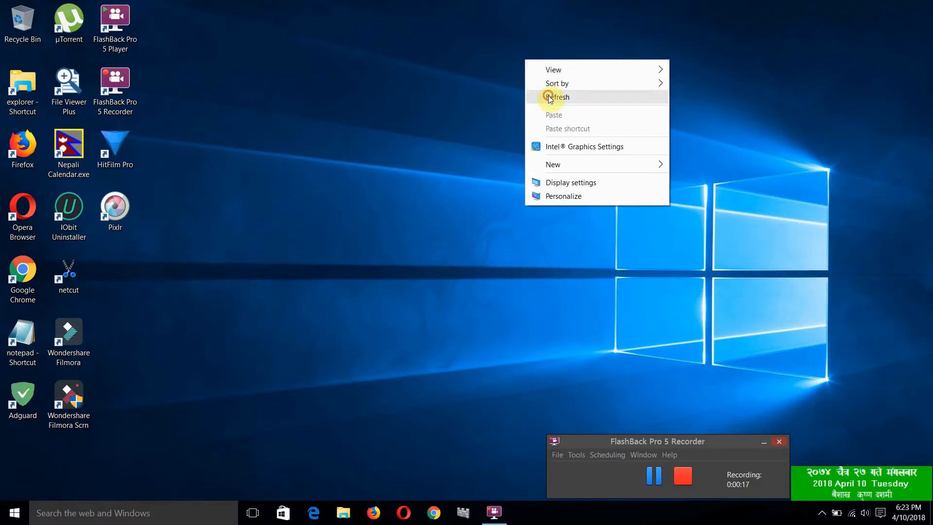
pyautogui.click(546, 95)
pyautogui.rightClick(607, 115)
pyautogui.click(631, 155)
pyautogui.rightClick(529, 133)
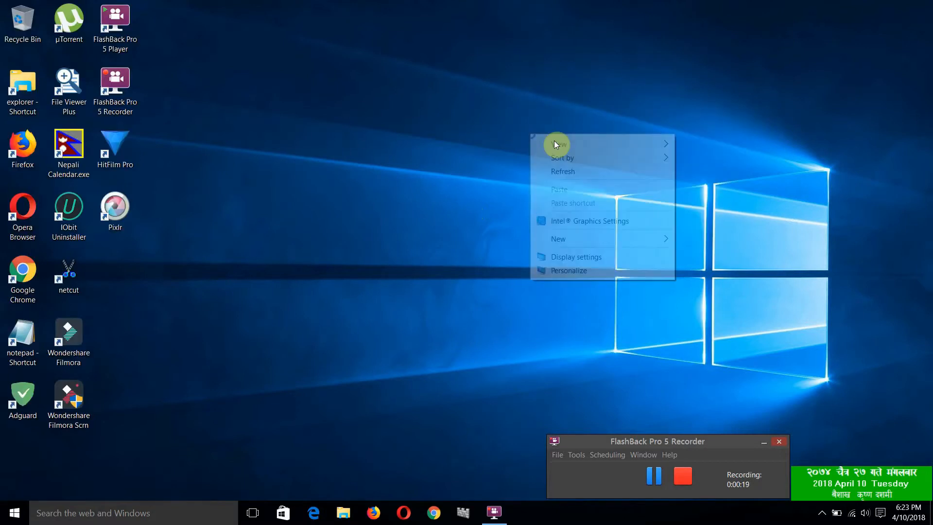
pyautogui.click(554, 170)
pyautogui.rightClick(427, 162)
pyautogui.click(477, 199)
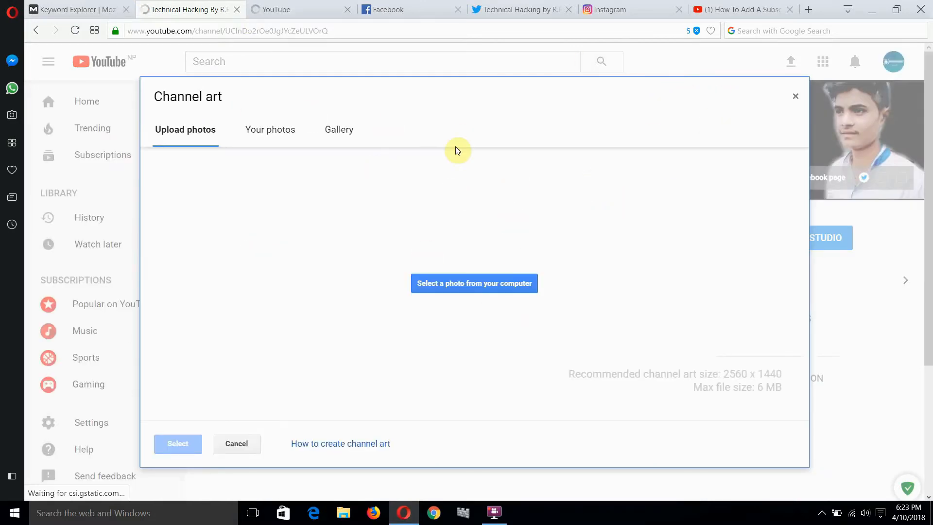
# Dismiss the channel art dialog, view and cancel the YouTube channel icon editing prompt, and close the browser window.
pyautogui.click(796, 97)
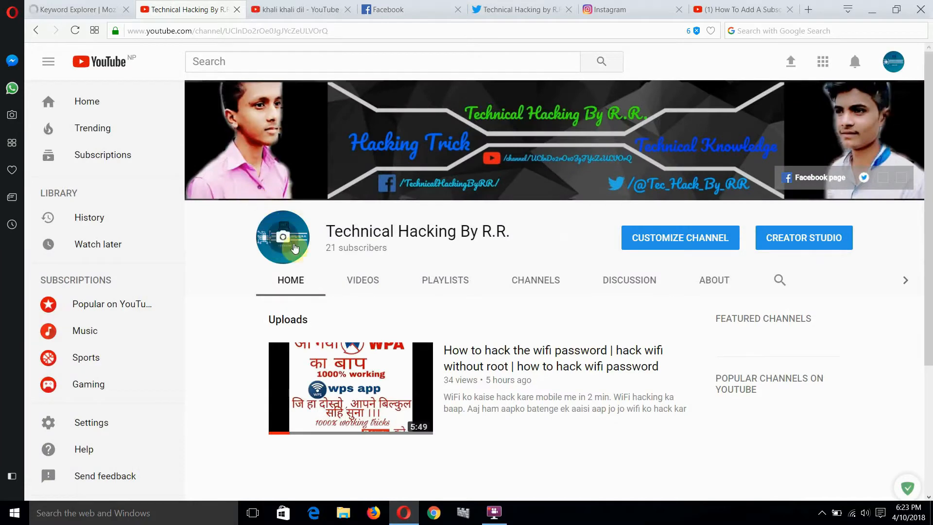
pyautogui.click(287, 239)
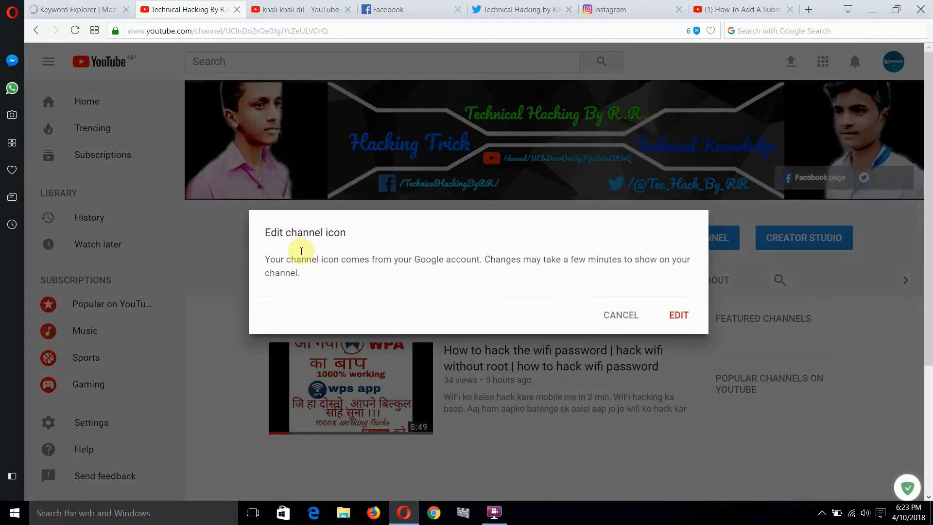
pyautogui.click(609, 317)
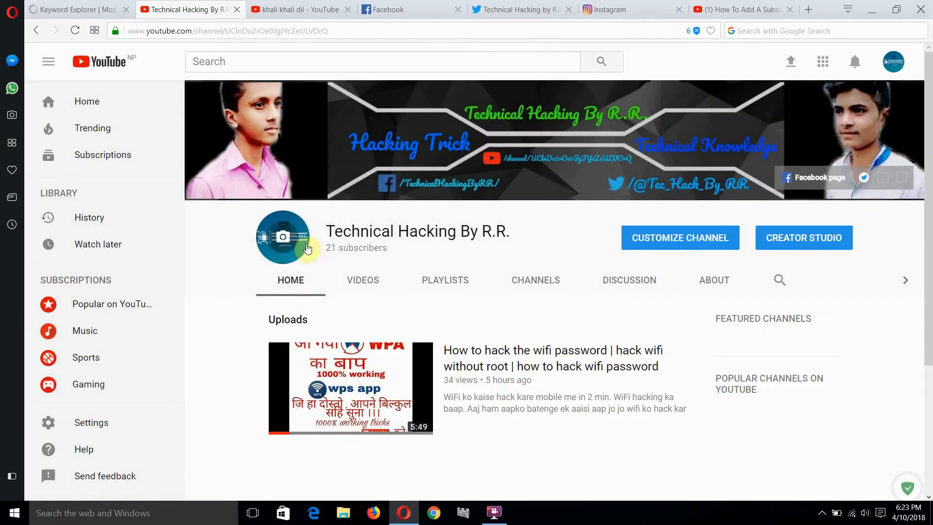
pyautogui.click(921, 9)
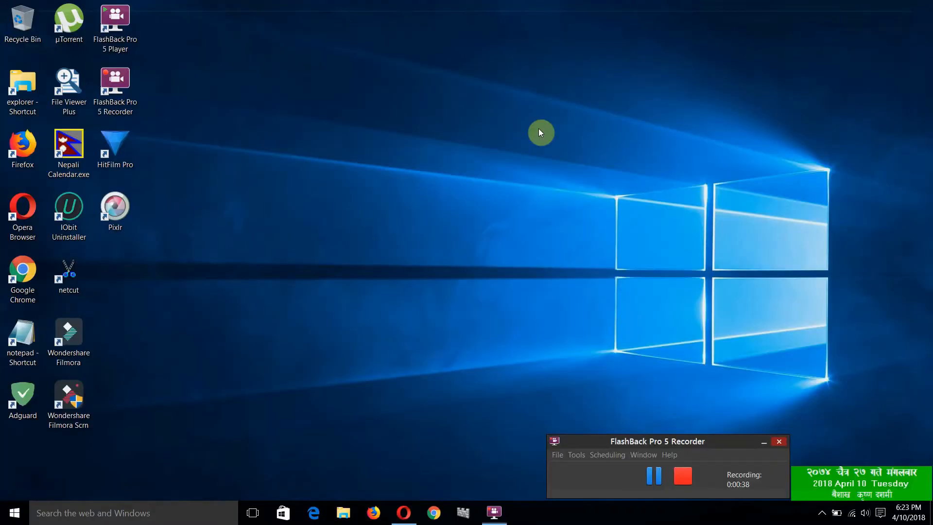
pyautogui.rightClick(477, 122)
pyautogui.click(508, 161)
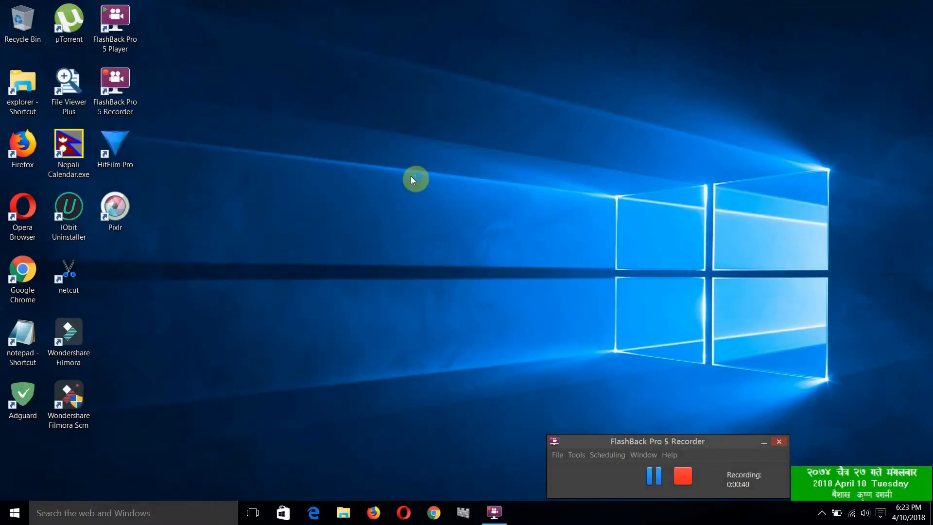
pyautogui.rightClick(411, 176)
pyautogui.click(431, 212)
pyautogui.rightClick(429, 208)
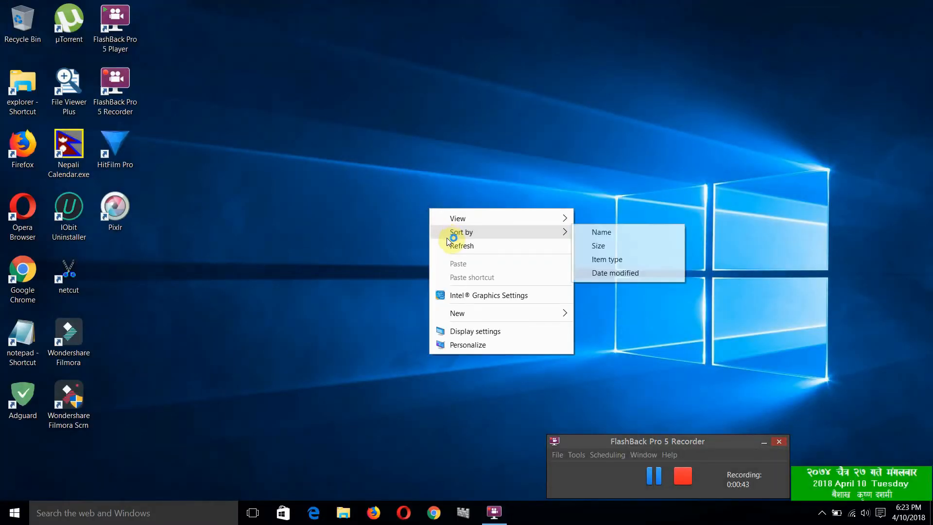
pyautogui.click(452, 245)
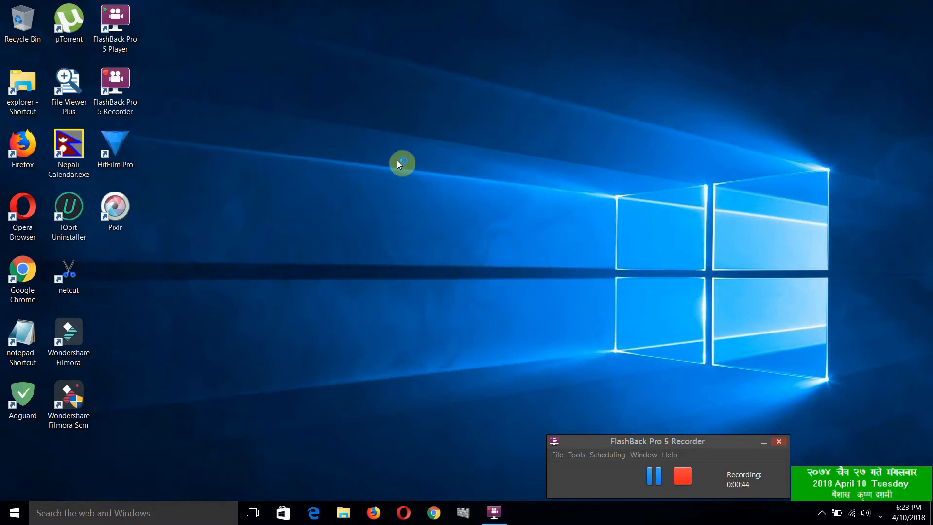
pyautogui.moveTo(630, 438); pyautogui.dragTo(636, 442)
pyautogui.rightClick(467, 193)
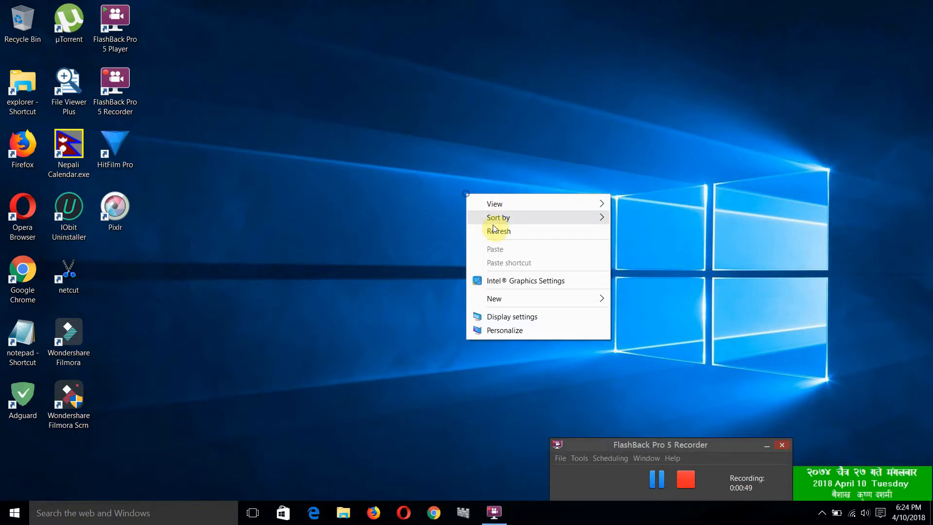
pyautogui.click(495, 233)
pyautogui.rightClick(538, 138)
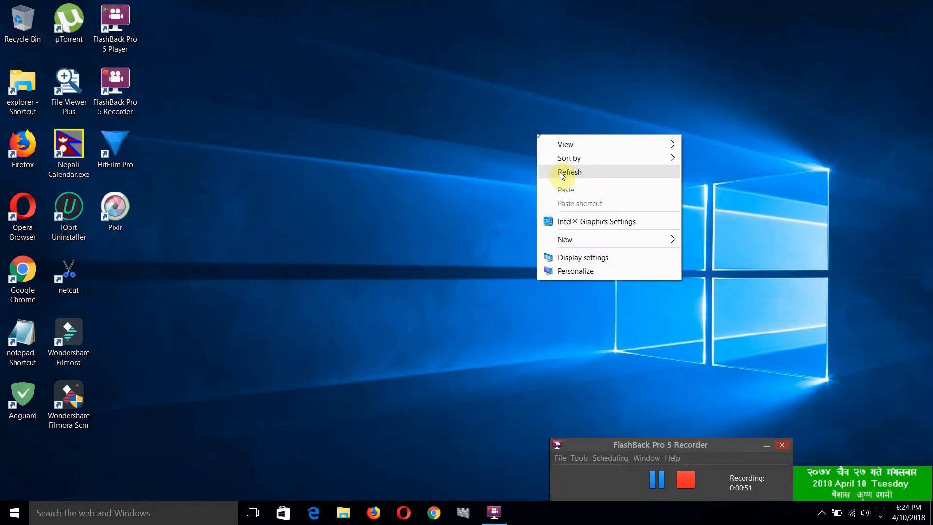
pyautogui.click(560, 172)
# Open Firefox and run a Google search for "logo maker for youtube channel".
pyautogui.click(373, 512)
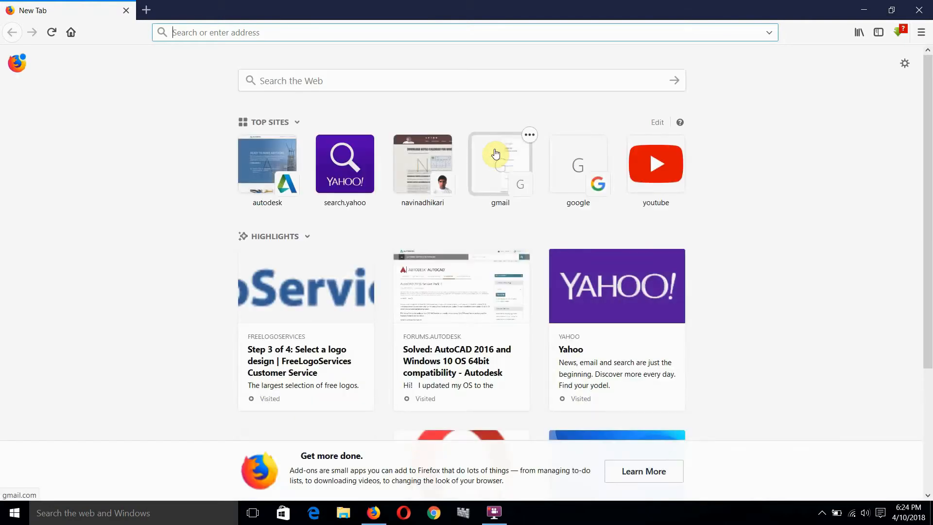
pyautogui.click(411, 36)
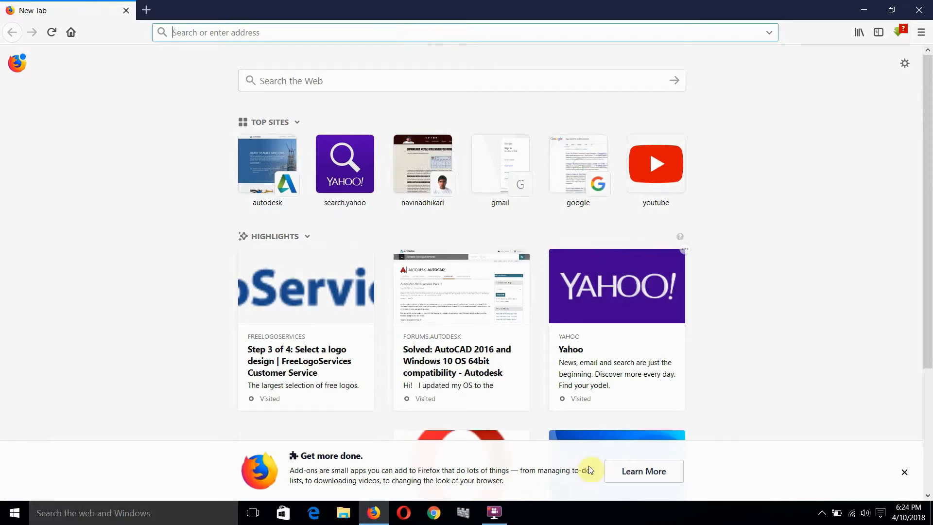
pyautogui.click(494, 513)
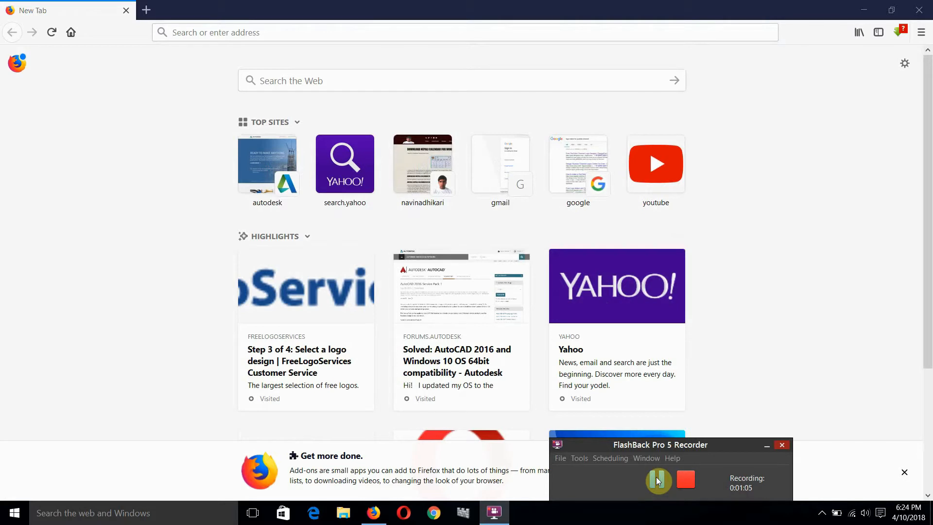
pyautogui.click(794, 323)
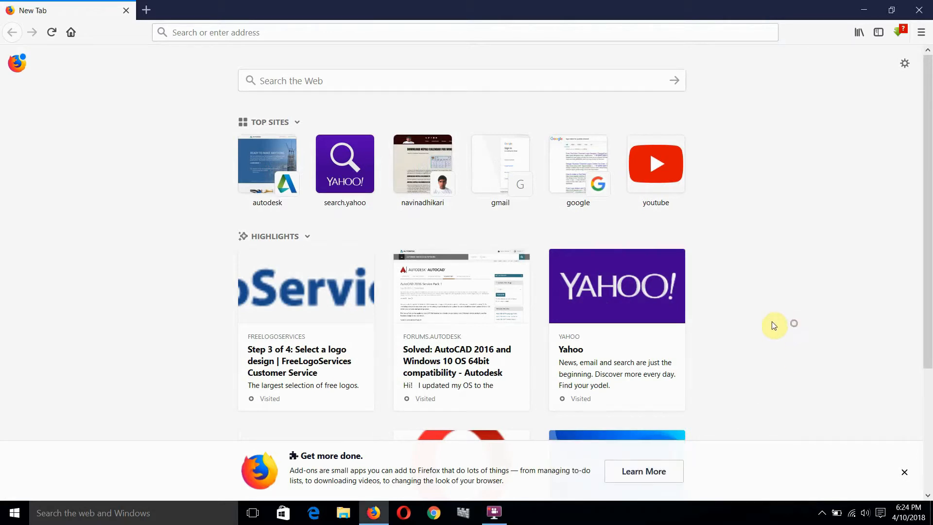
pyautogui.click(350, 37)
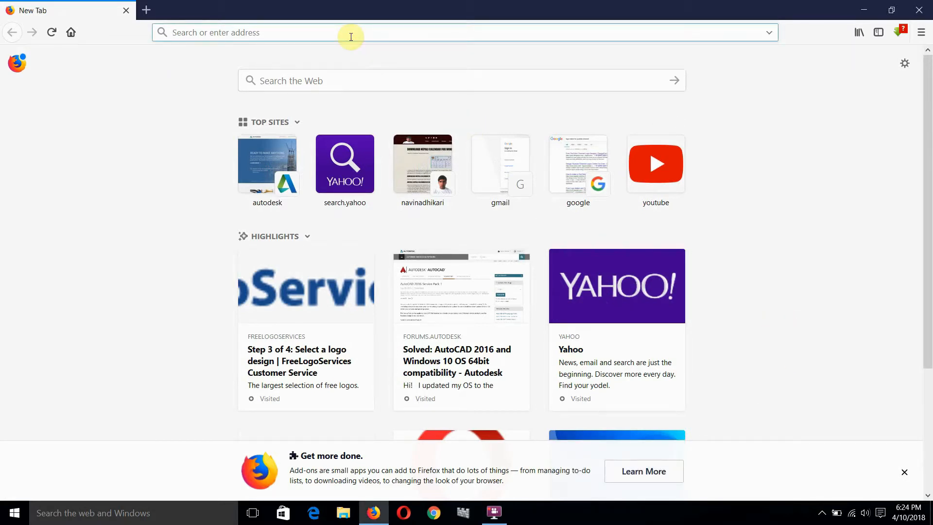
pyautogui.write('logo')
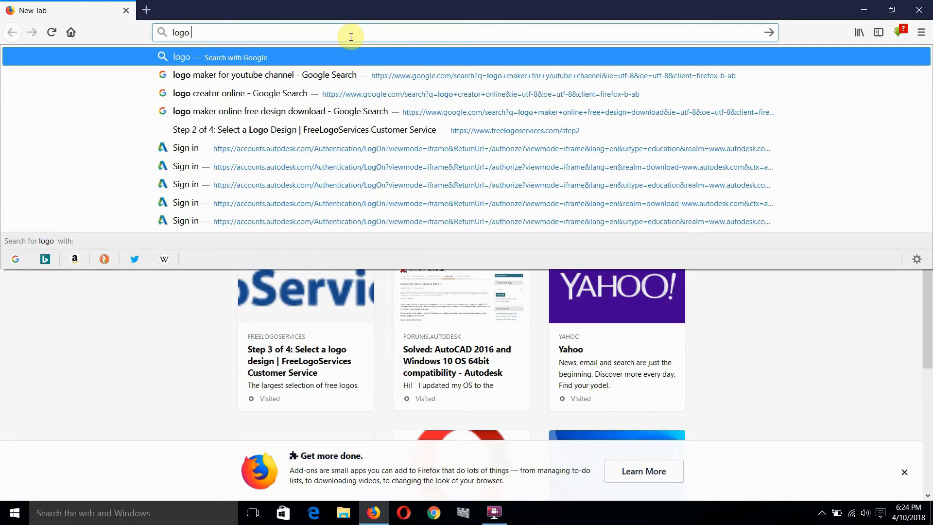
pyautogui.press('Down')
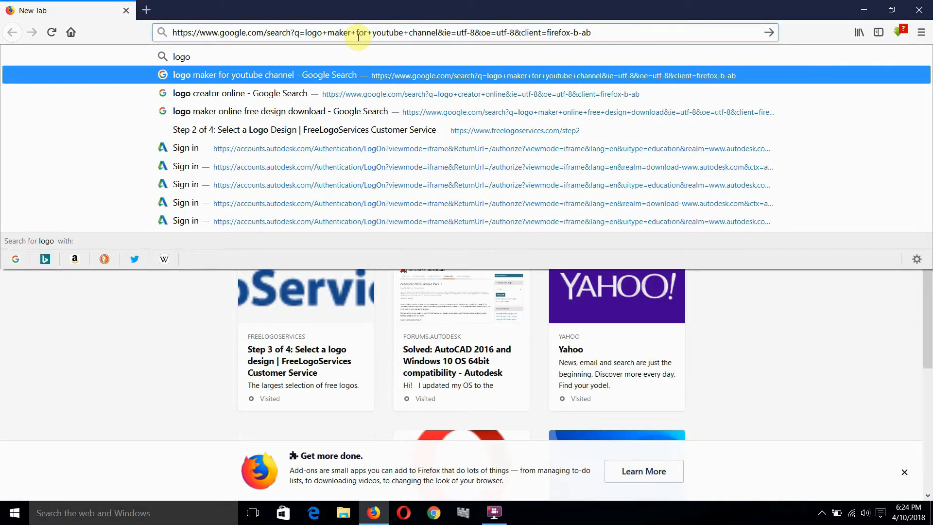
pyautogui.press('Return')
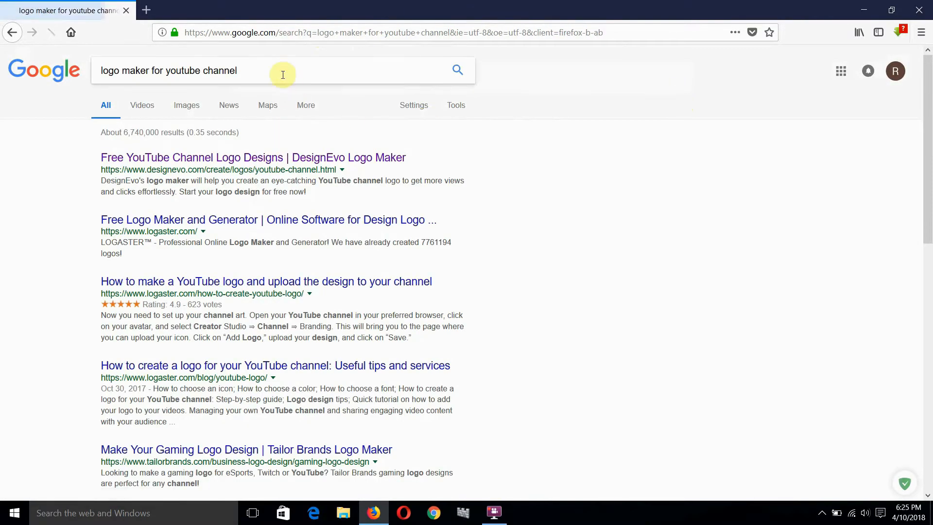
# Open the DesignEvo "Free YouTube Channel Logo Designs" search result and launch its online logo maker.
pyautogui.moveTo(282, 74); pyautogui.dragTo(256, 69)
pyautogui.click(553, 131)
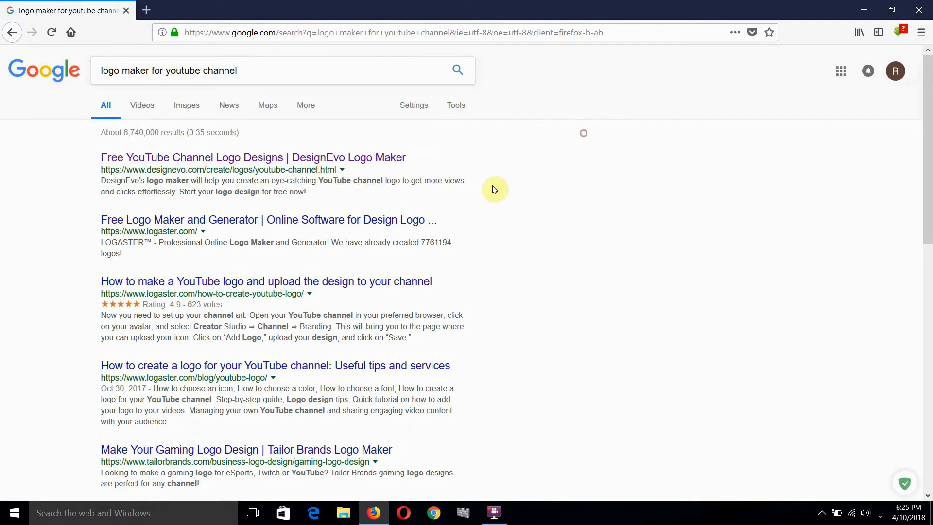
pyautogui.click(261, 160)
pyautogui.click(309, 163)
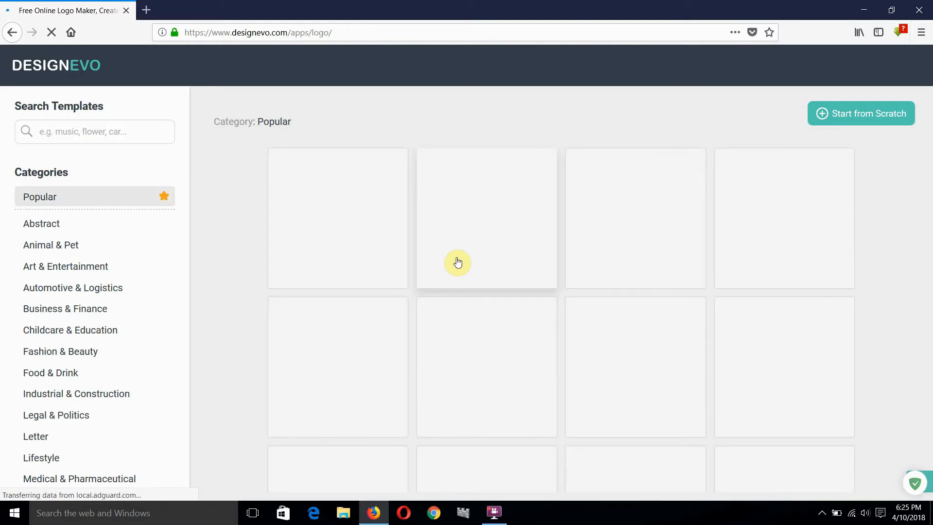
# Look through the list of logo template categories and reload the logo maker page.
pyautogui.scroll(-3, 87, 275)
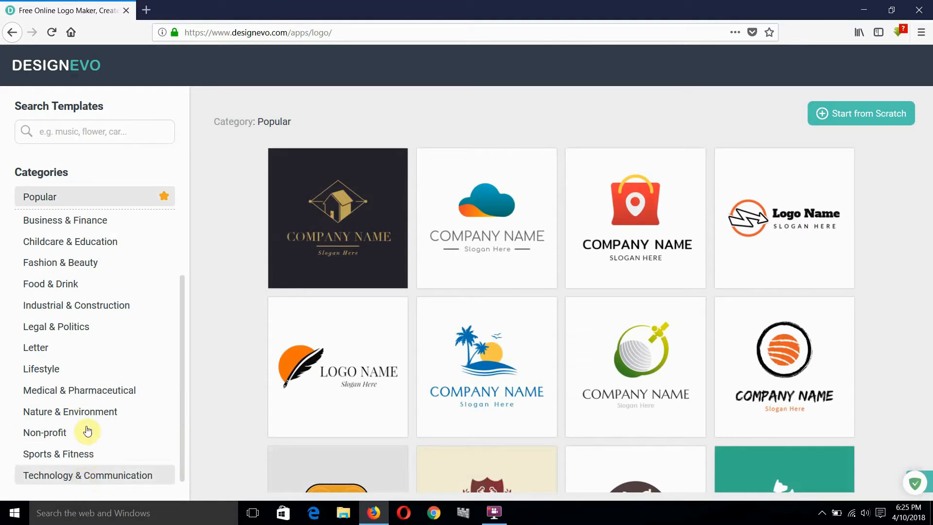
pyautogui.scroll(3, 88, 399)
pyautogui.scroll(-4, 90, 414)
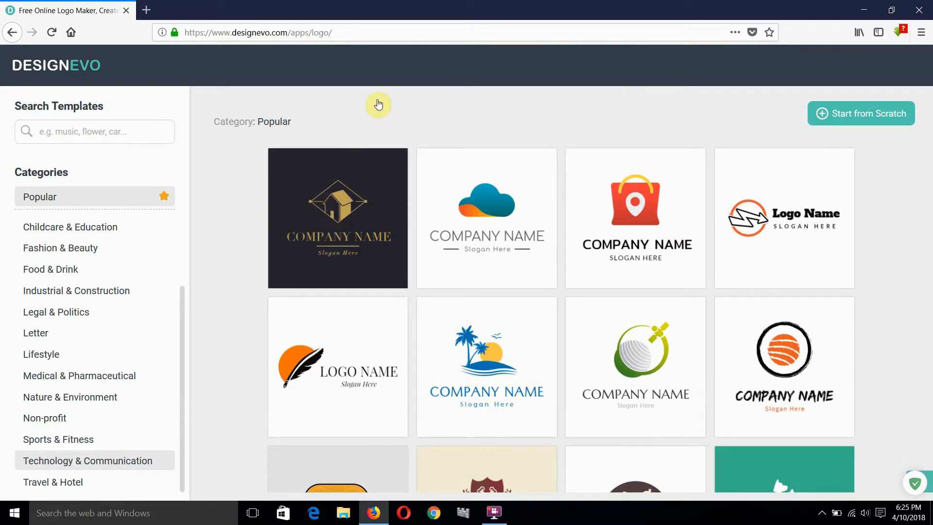
pyautogui.click(56, 33)
pyautogui.rightClick(57, 34)
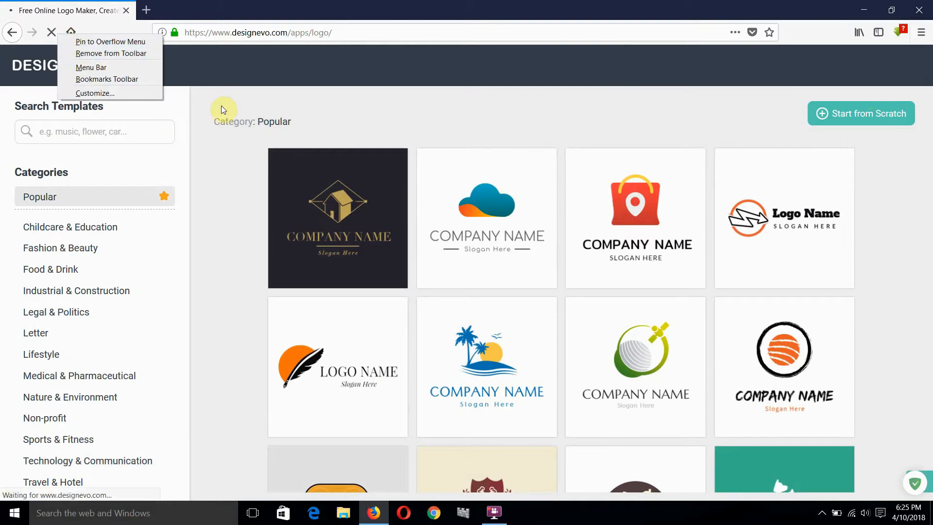
pyautogui.click(249, 95)
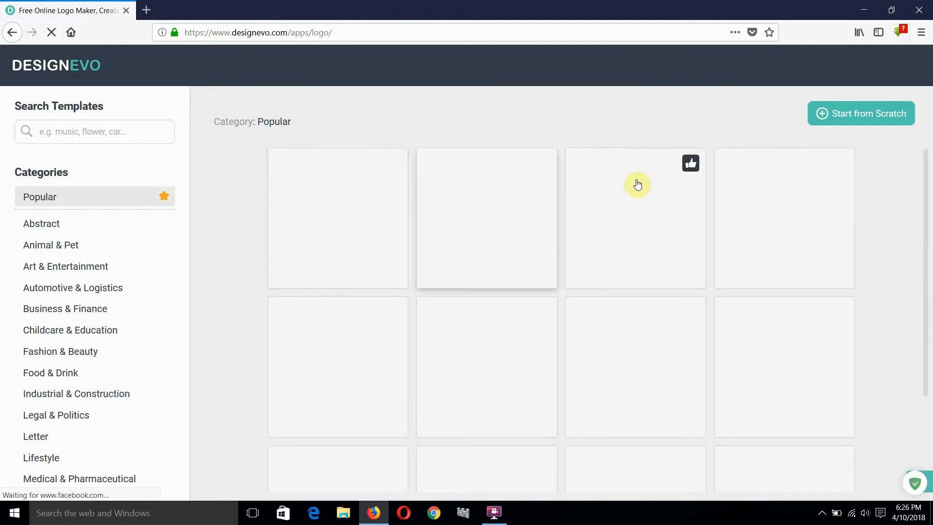
# Browse the Popular logo templates and switch to the Technology & Communication category.
pyautogui.scroll(-5, 597, 194)
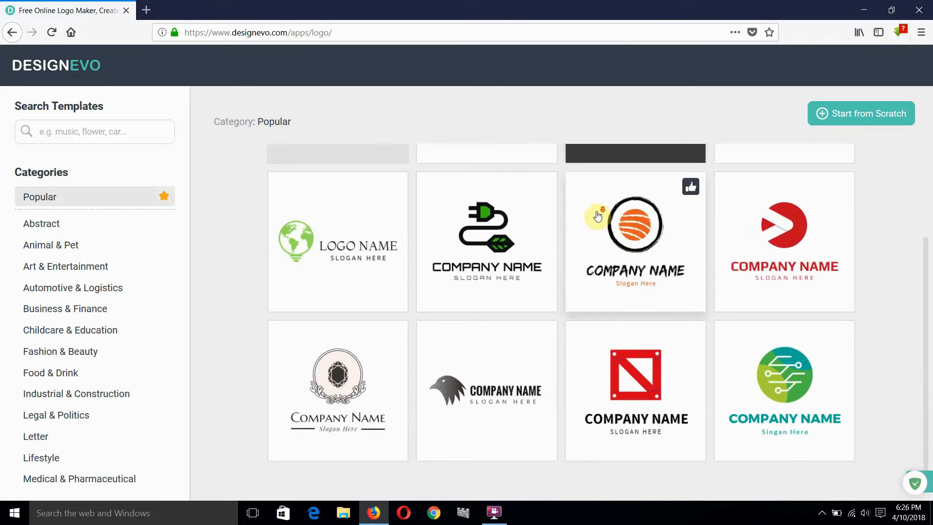
pyautogui.scroll(-2, 131, 428)
pyautogui.scroll(-1, 131, 427)
pyautogui.scroll(-3, 495, 337)
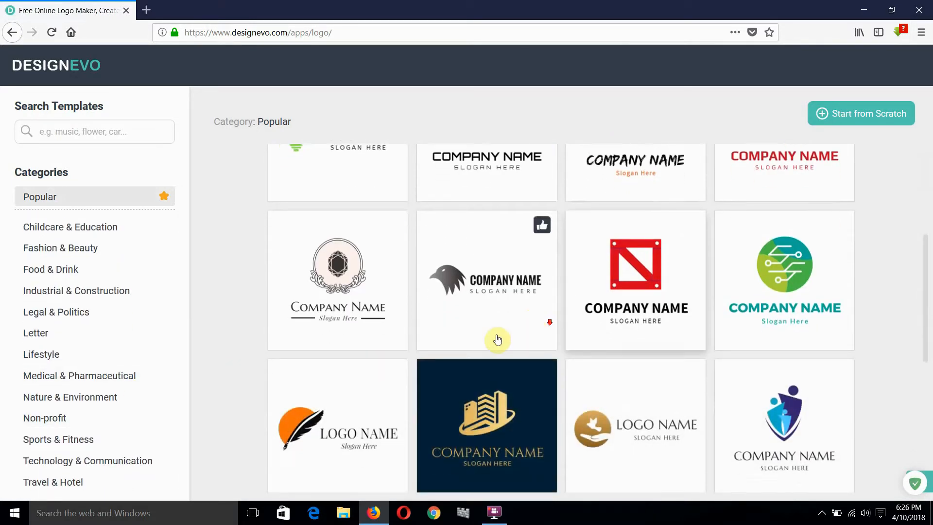
pyautogui.scroll(-7, 578, 273)
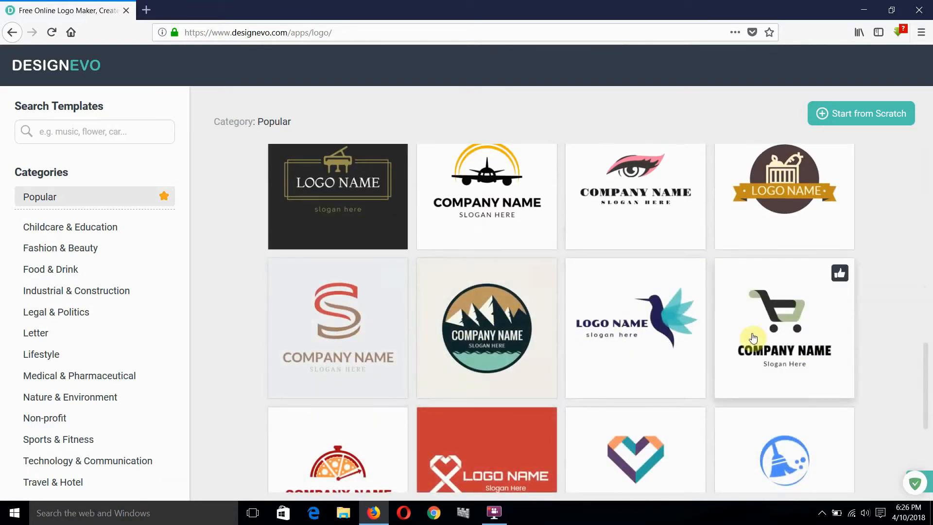
pyautogui.scroll(-2, 700, 327)
pyautogui.scroll(-8, 563, 336)
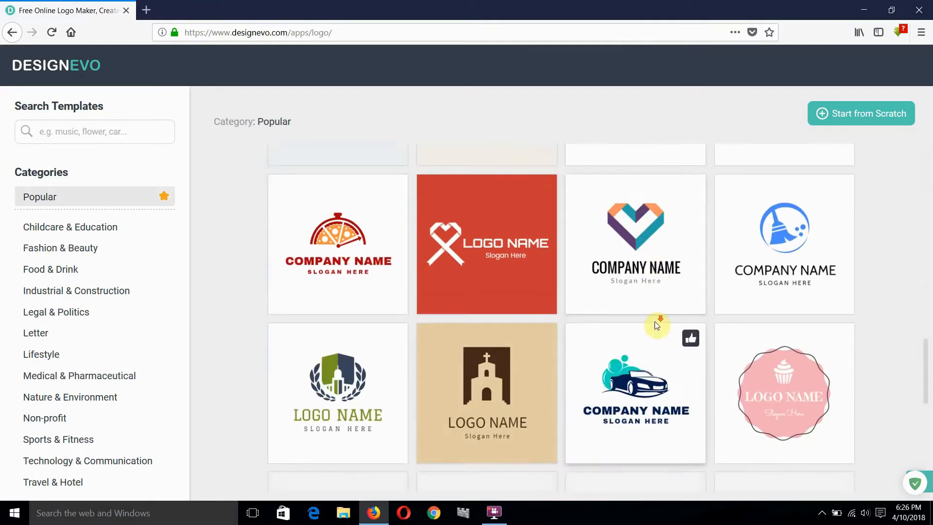
pyautogui.scroll(-6, 732, 314)
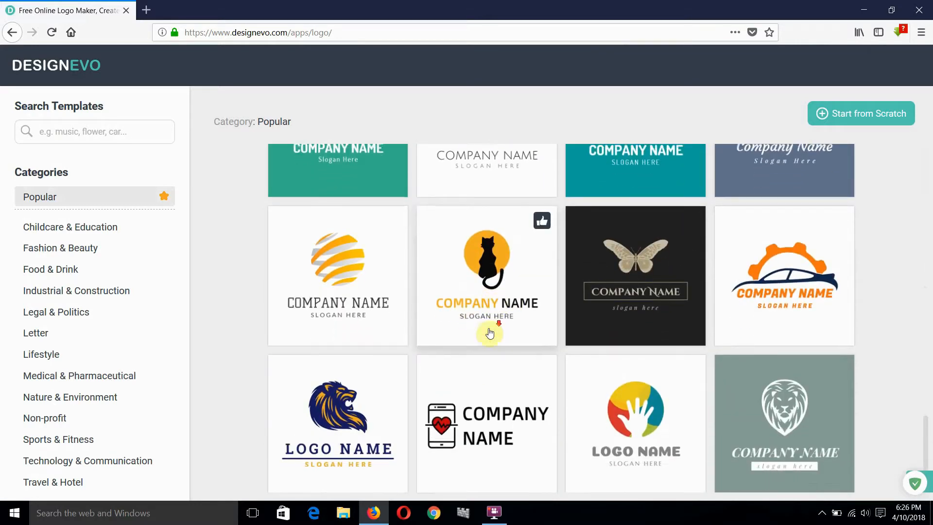
pyautogui.scroll(-2, 535, 321)
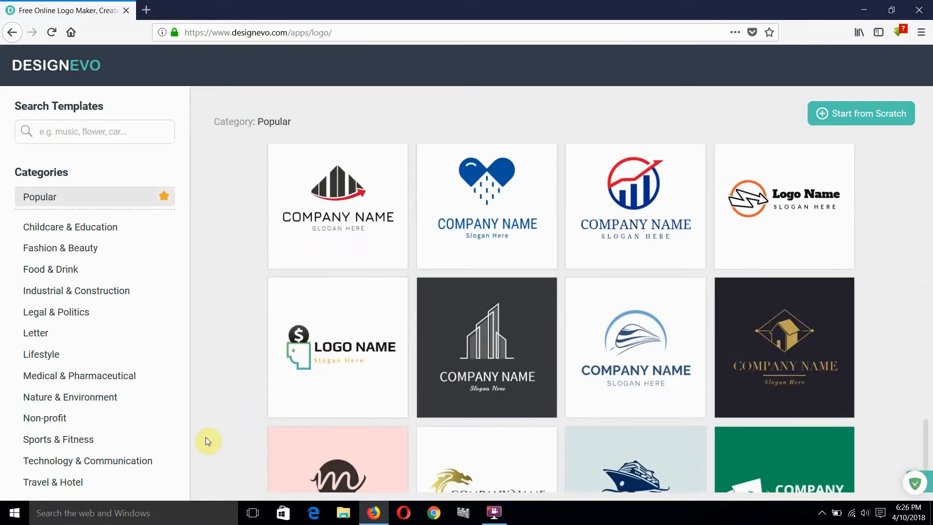
pyautogui.click(135, 465)
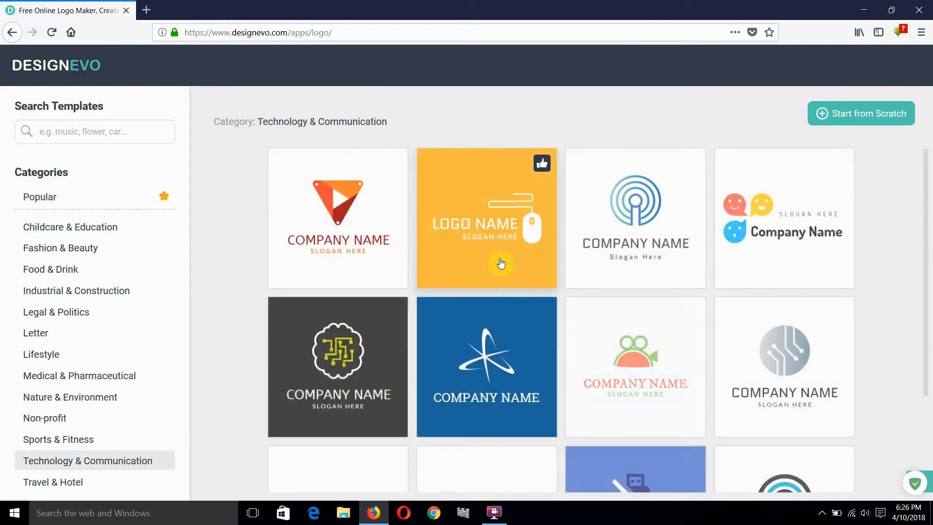
# Browse the Technology & Communication logo templates down to the end of the list.
pyautogui.scroll(-3, 504, 266)
pyautogui.scroll(-9, 505, 267)
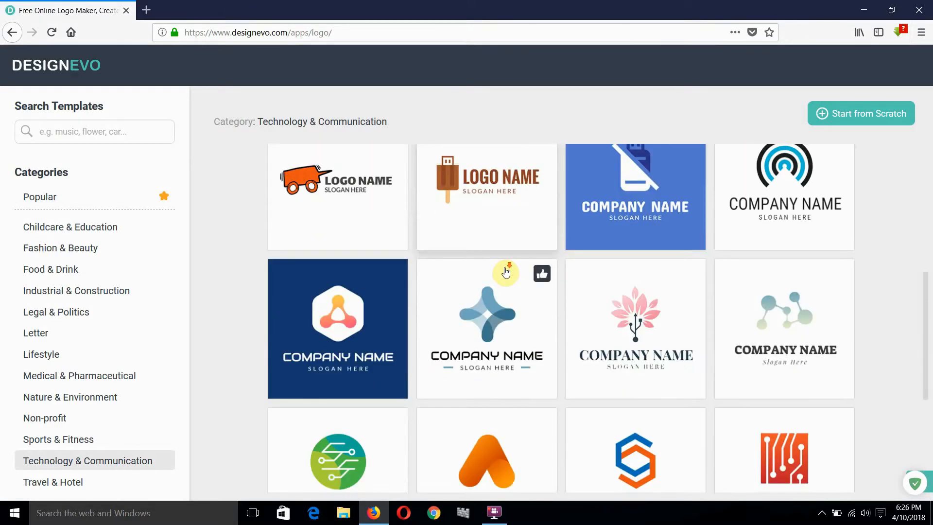
pyautogui.scroll(-15, 505, 272)
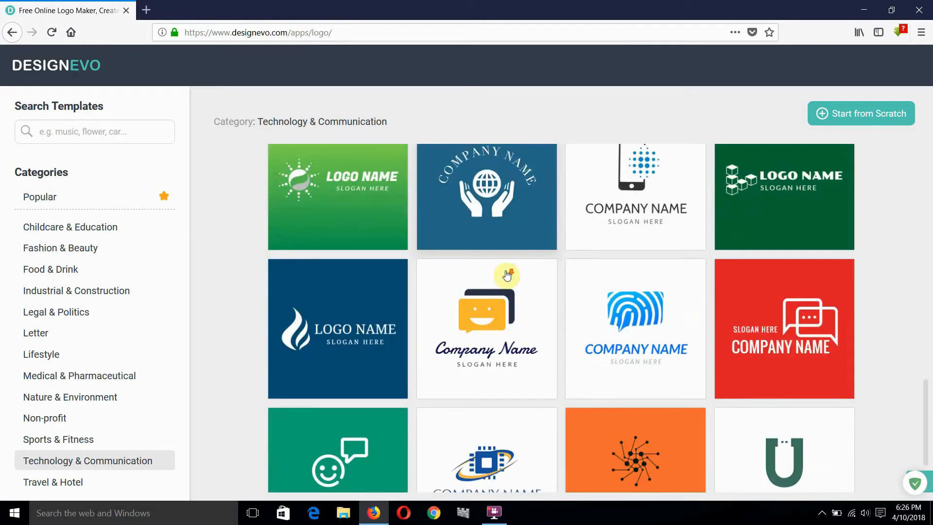
pyautogui.scroll(-15, 503, 278)
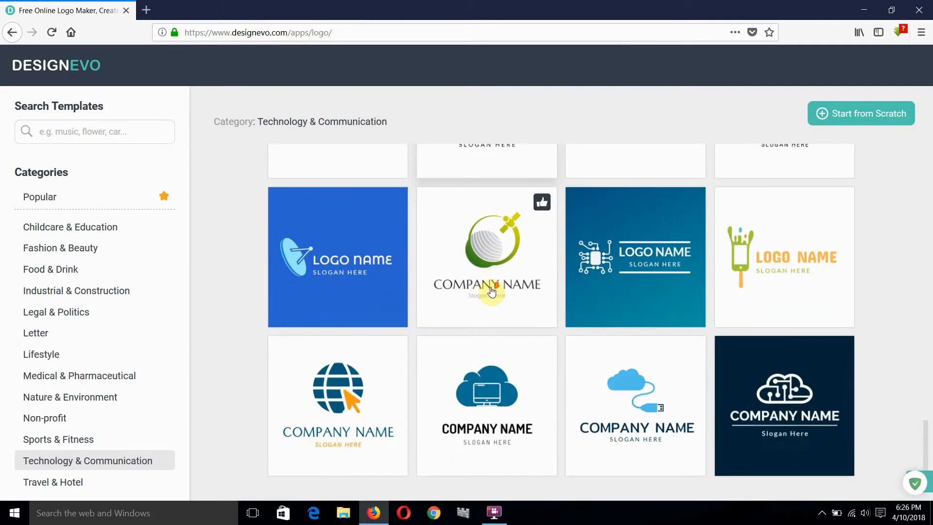
pyautogui.scroll(-12, 491, 292)
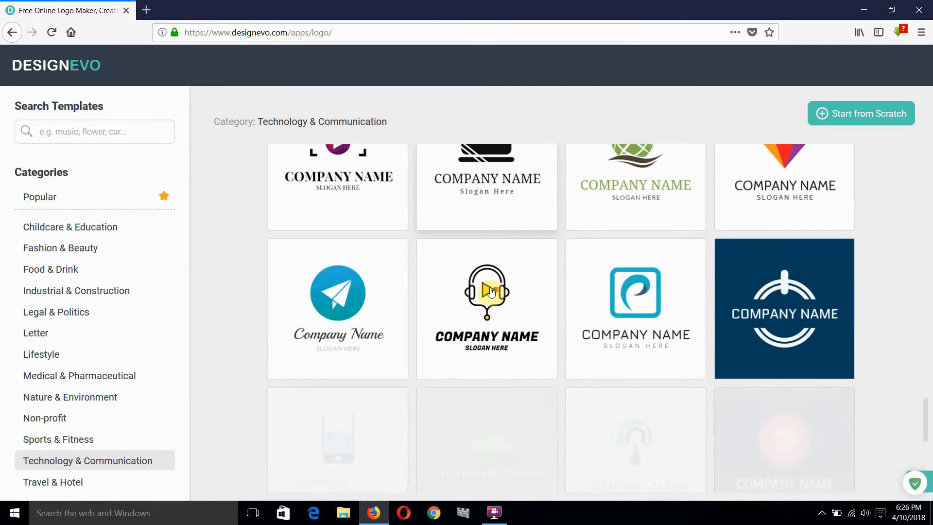
pyautogui.scroll(-9, 491, 291)
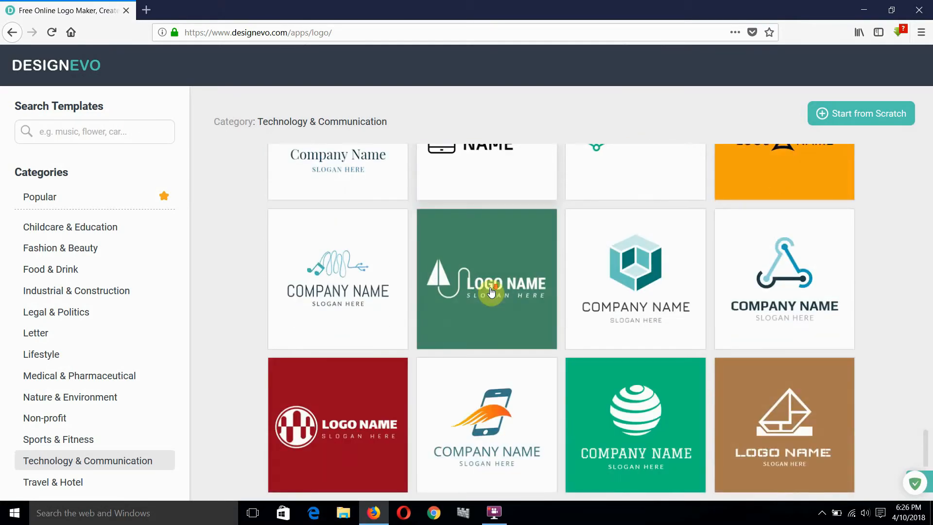
pyautogui.scroll(-12, 491, 292)
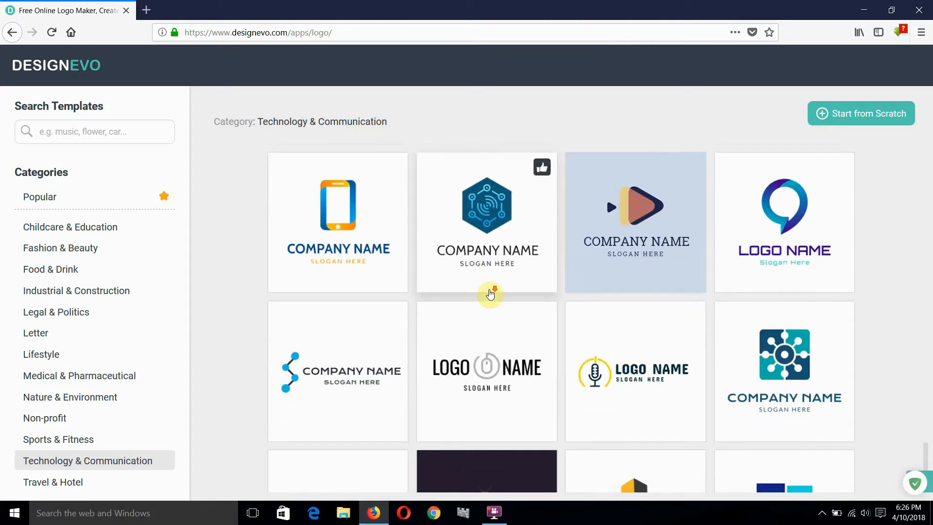
pyautogui.scroll(-18, 490, 295)
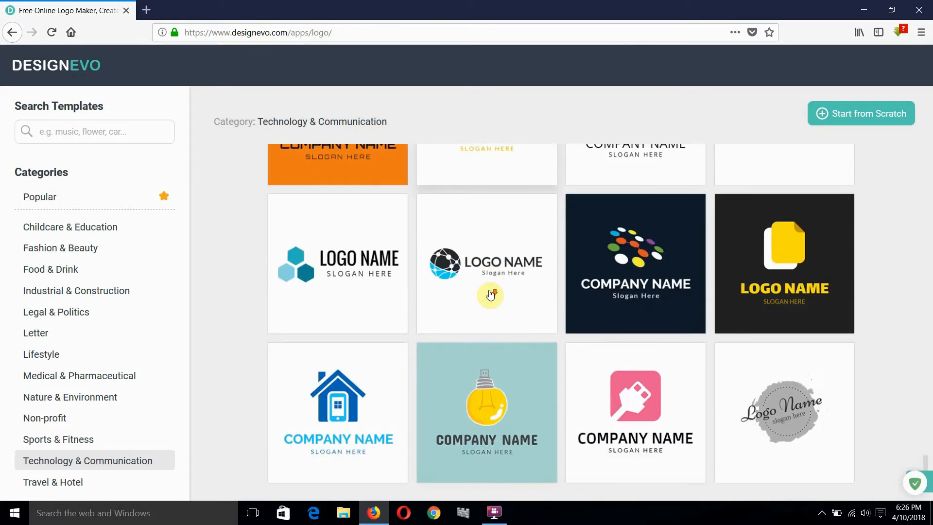
pyautogui.scroll(-3, 490, 295)
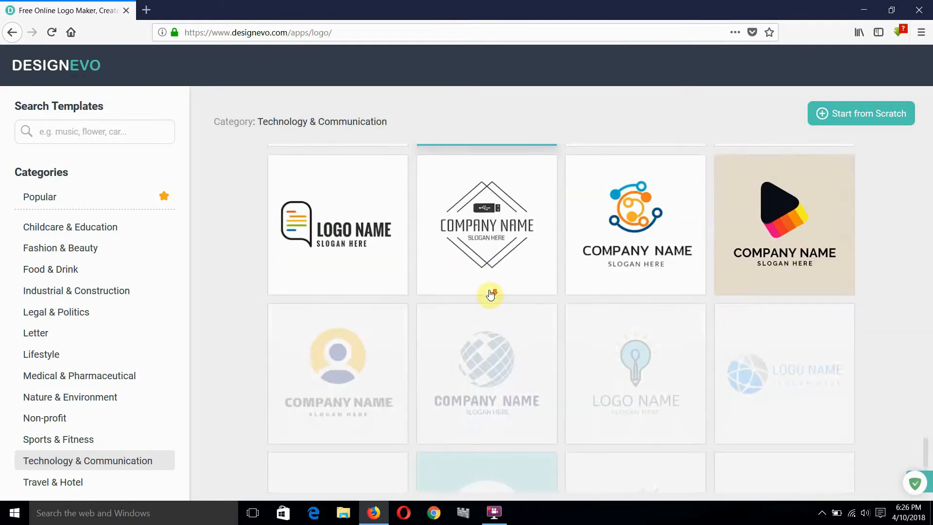
pyautogui.scroll(-13, 489, 294)
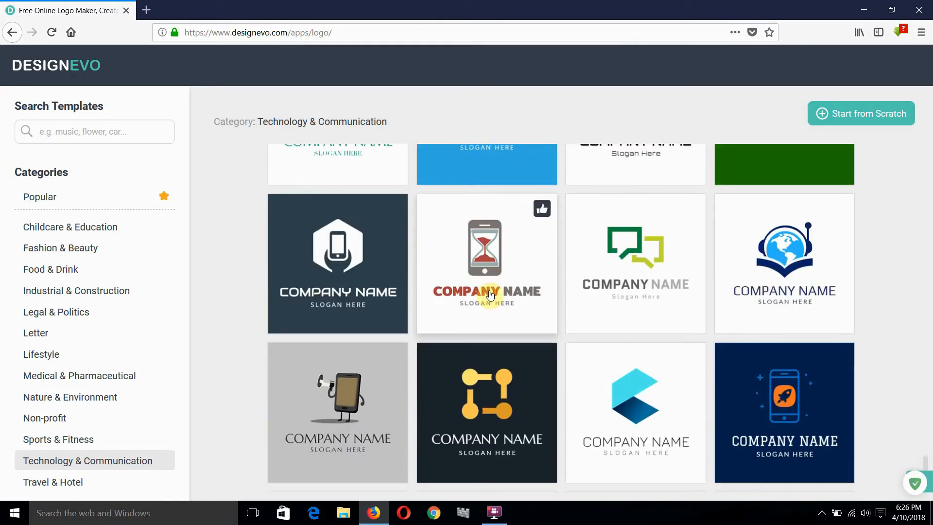
pyautogui.scroll(-13, 490, 295)
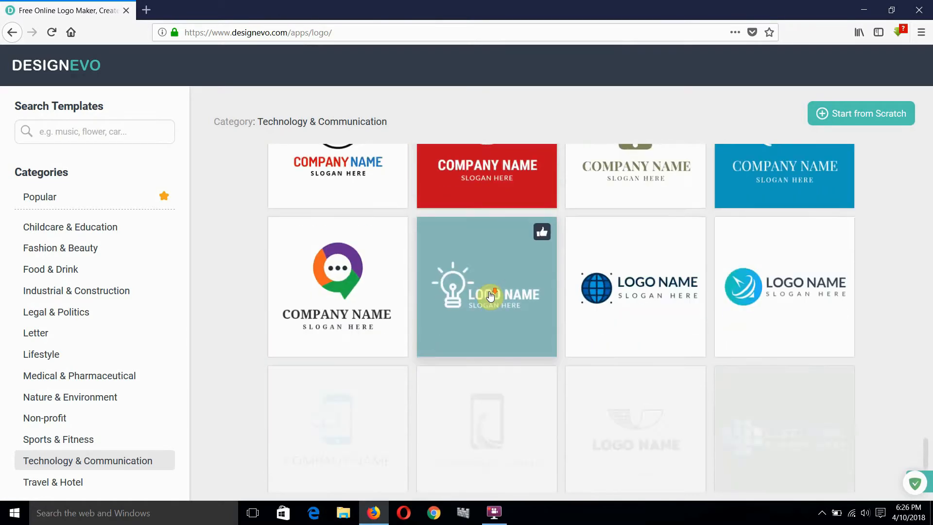
pyautogui.scroll(-15, 490, 295)
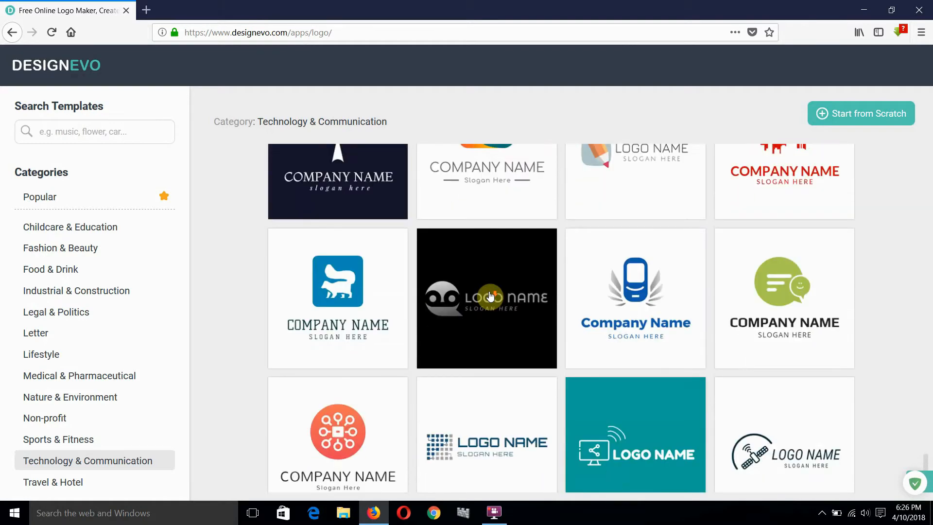
pyautogui.scroll(-2, 490, 295)
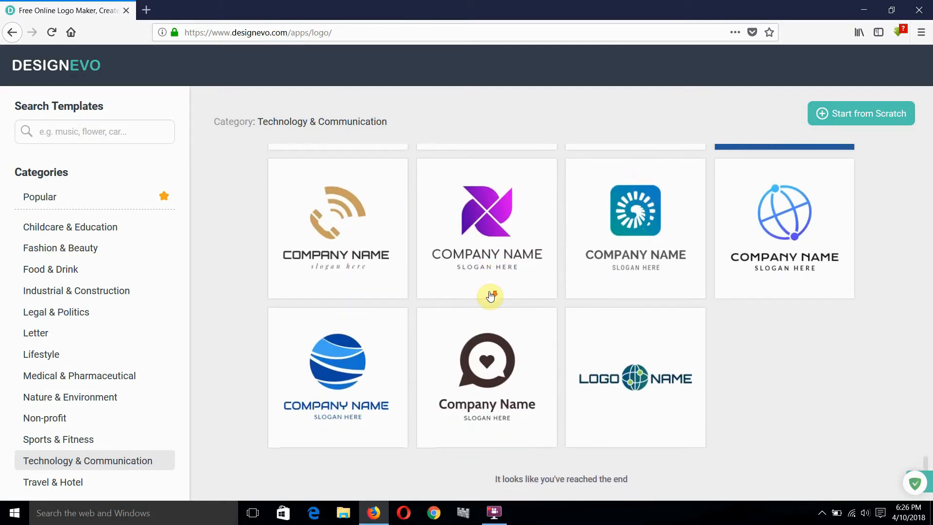
# Review the Technology & Communication templates again from the end of the list back to the first row.
pyautogui.scroll(12, 618, 298)
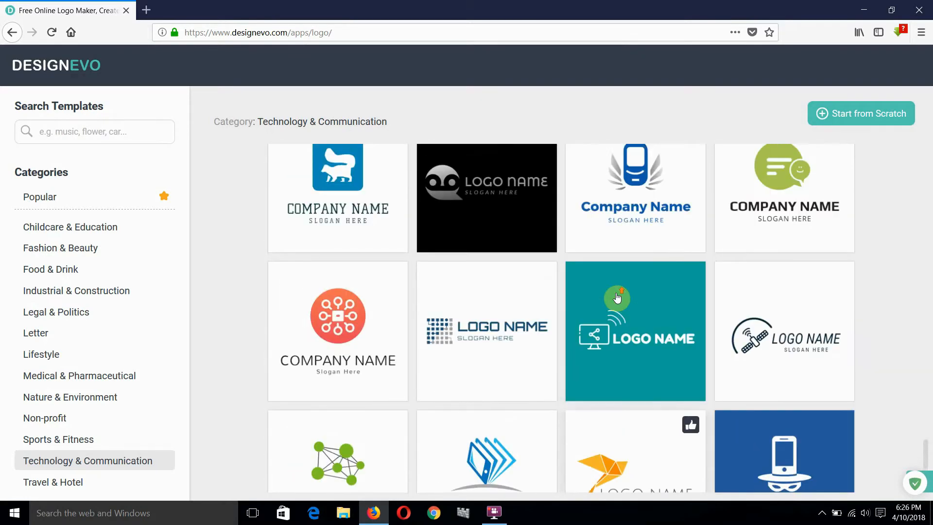
pyautogui.scroll(15, 617, 297)
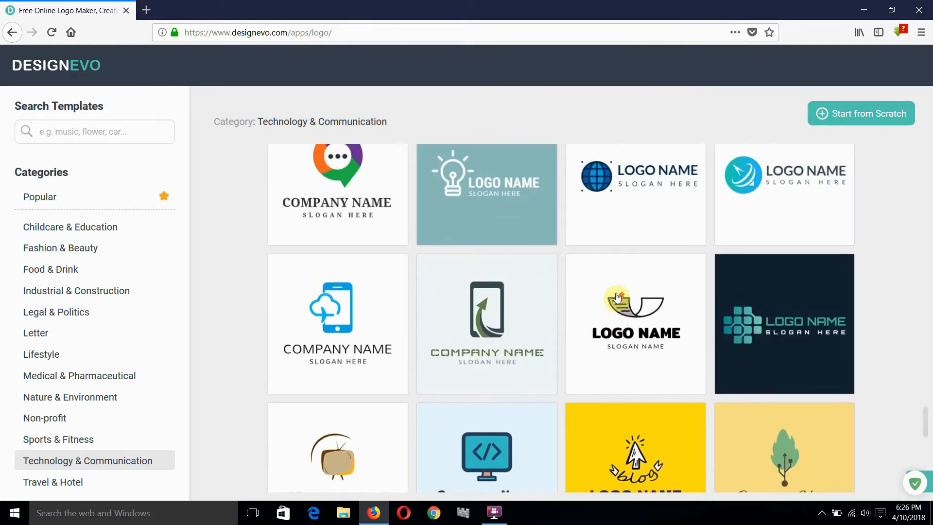
pyautogui.scroll(18, 617, 298)
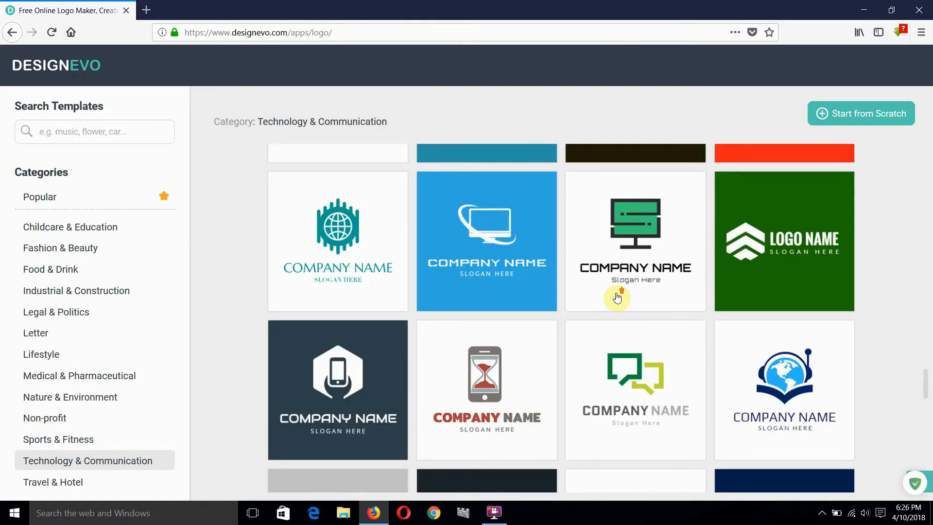
pyautogui.scroll(10, 617, 298)
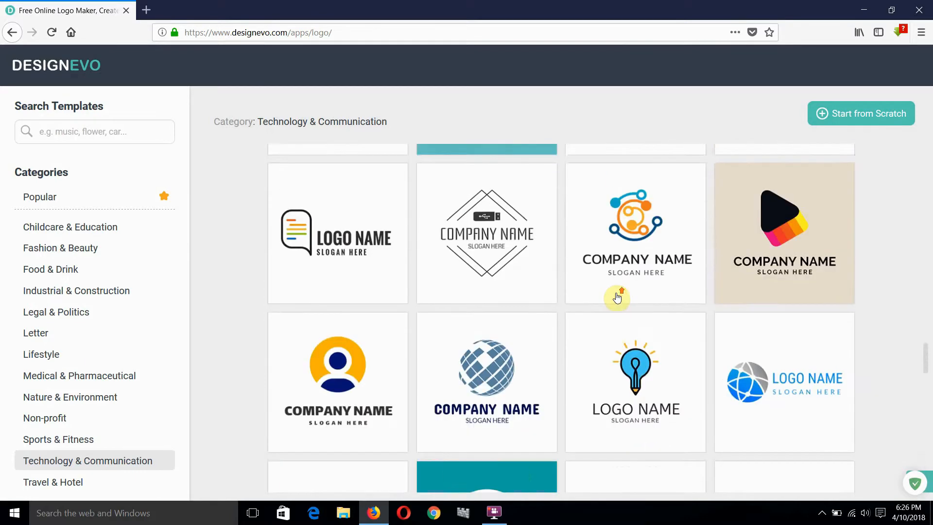
pyautogui.scroll(12, 563, 291)
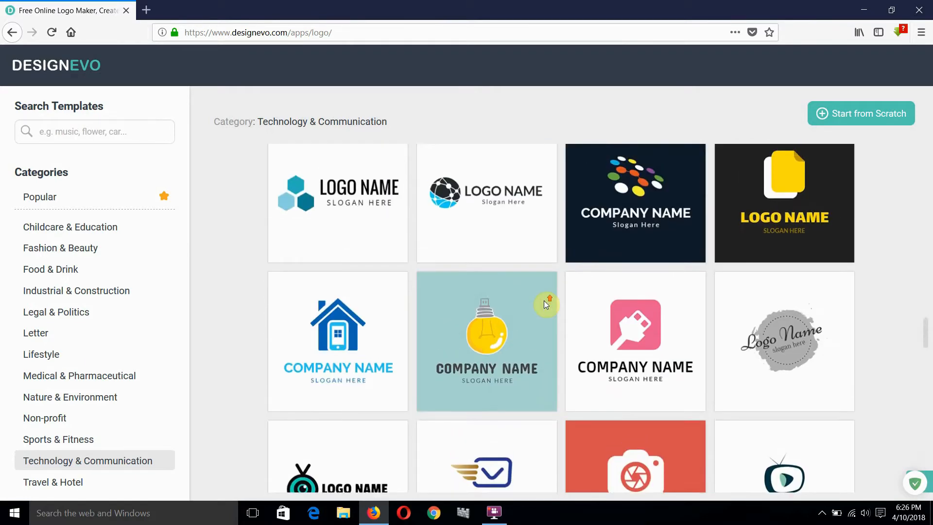
pyautogui.scroll(12, 545, 305)
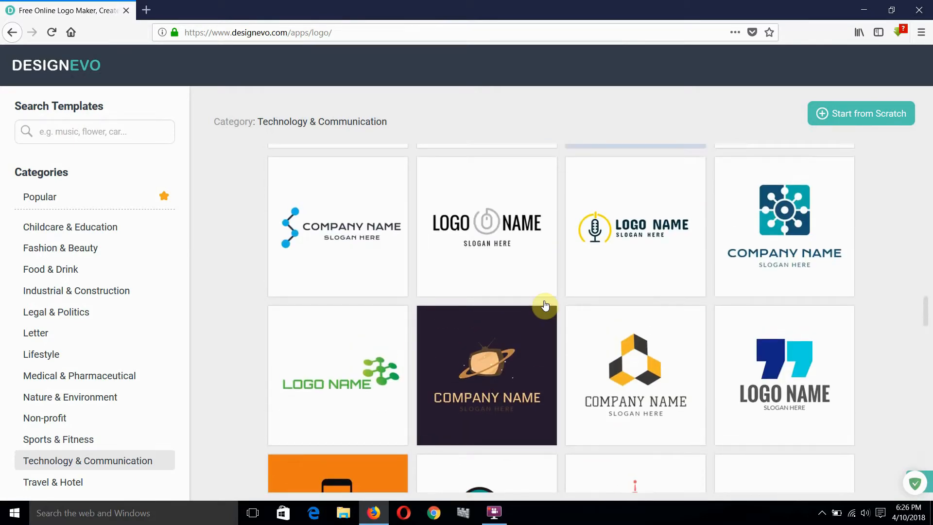
pyautogui.scroll(6, 545, 304)
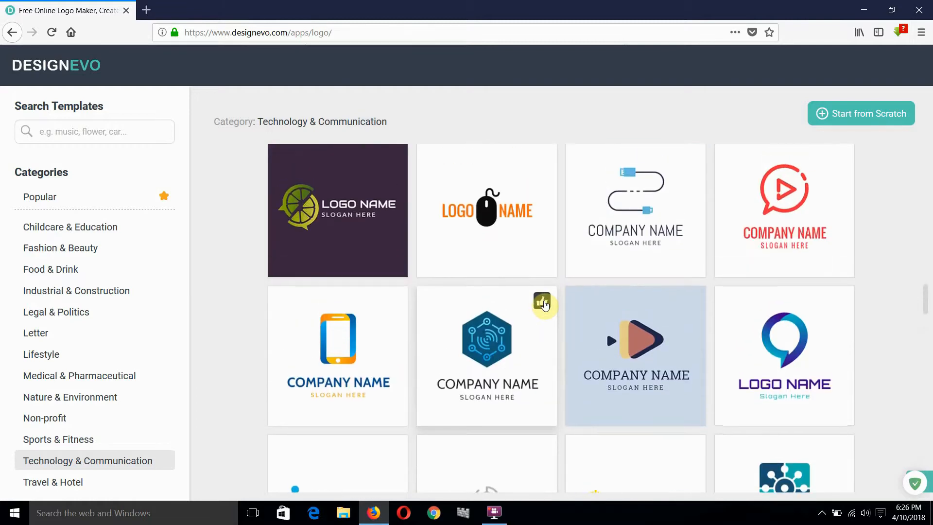
pyautogui.scroll(2, 546, 305)
pyautogui.scroll(6, 546, 305)
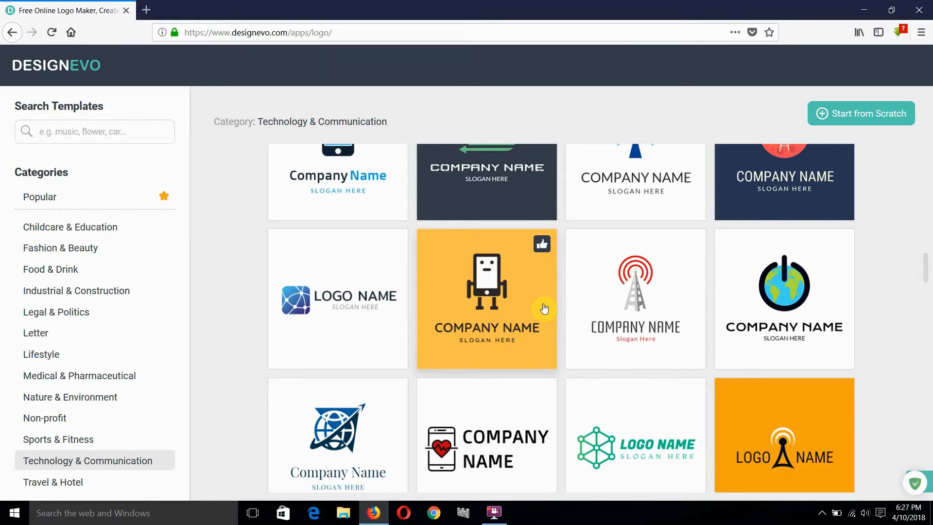
pyautogui.scroll(10, 545, 305)
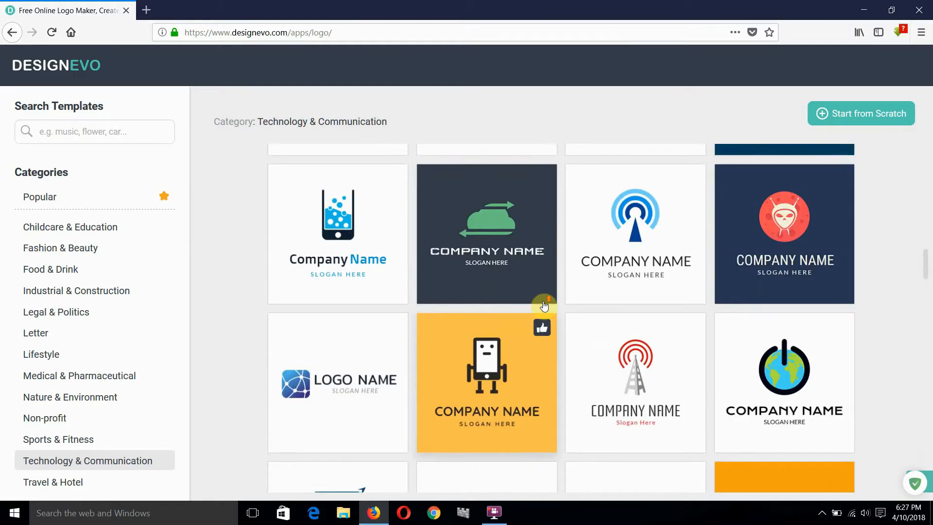
pyautogui.scroll(10, 545, 305)
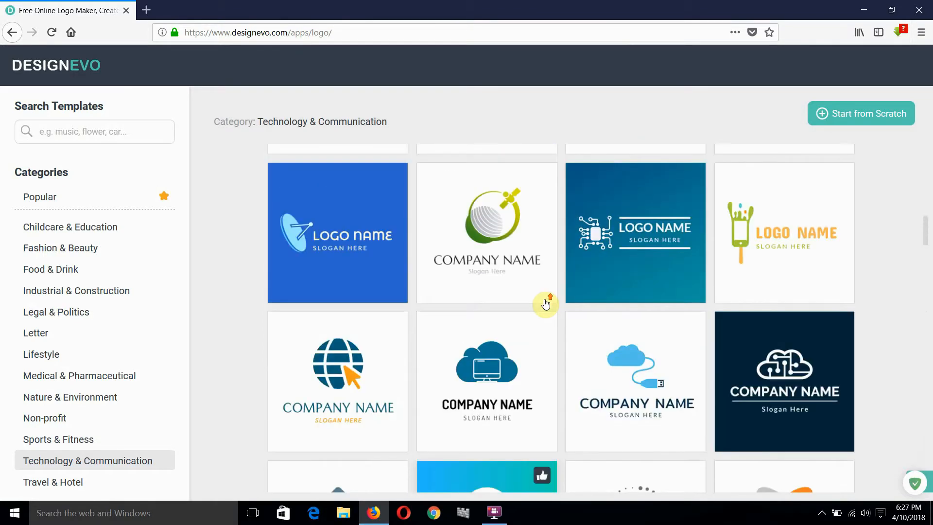
pyautogui.scroll(10, 547, 305)
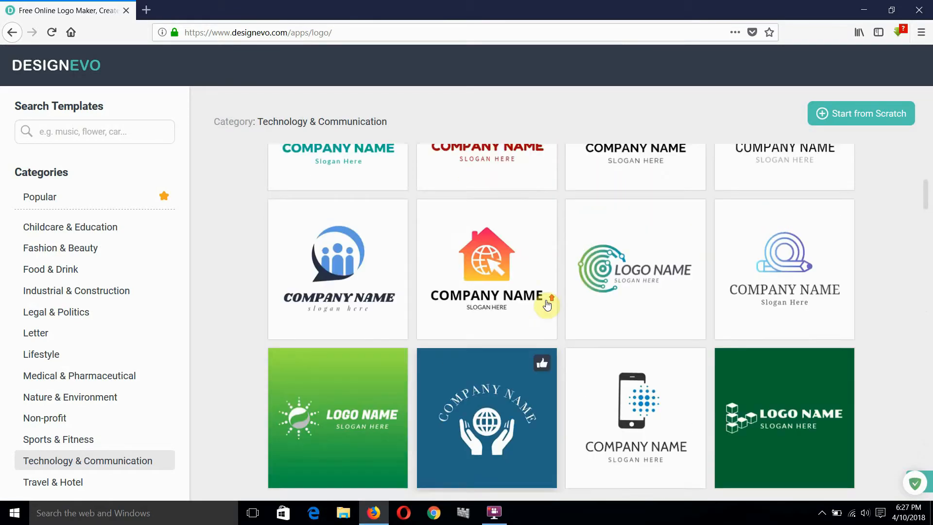
pyautogui.scroll(1, 549, 304)
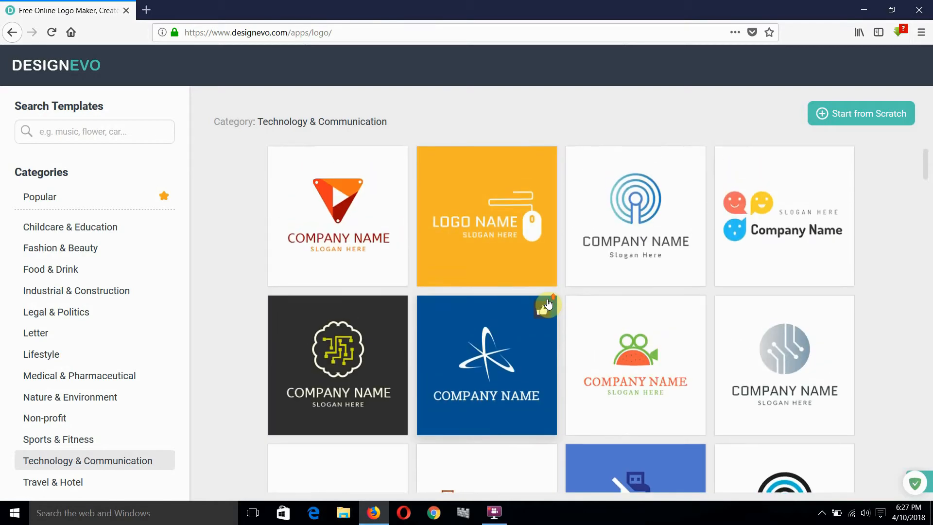
pyautogui.scroll(-3, 493, 270)
pyautogui.scroll(3, 295, 215)
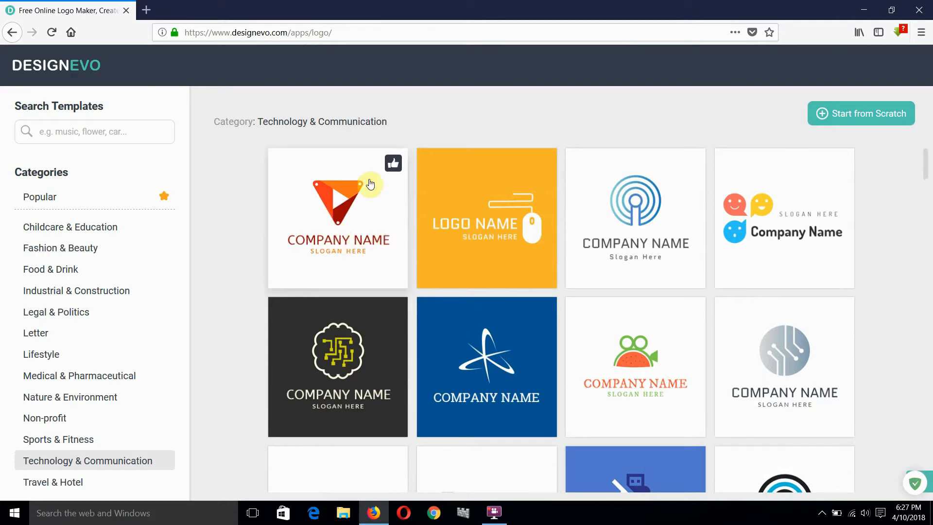
# Start a logo from the orange-and-red play-triangle template with company name "Technical Hacking By R.R." and slogan "SUBSCRIBE".
pyautogui.click(338, 226)
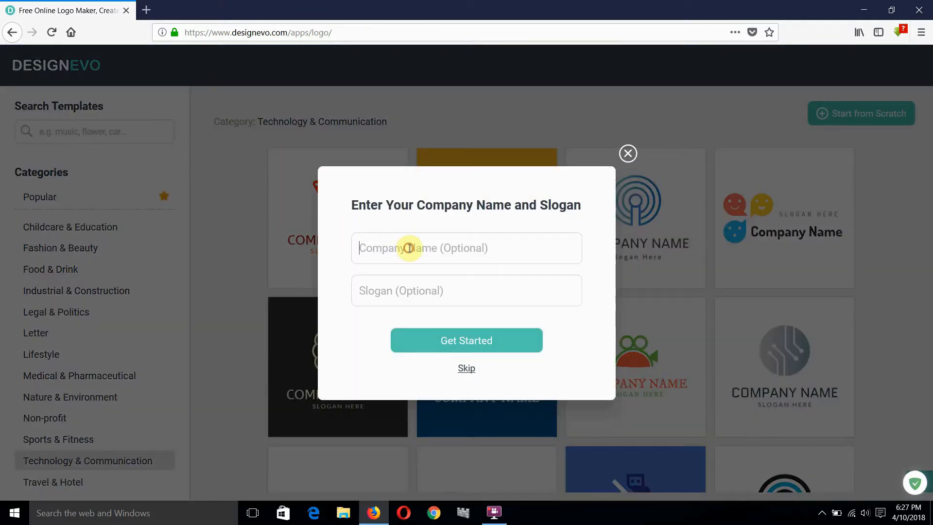
pyautogui.click(410, 249)
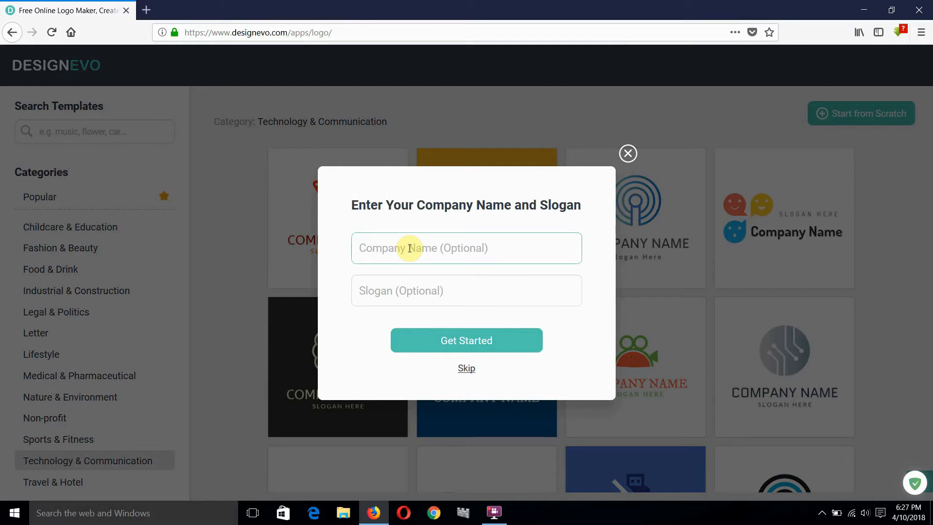
pyautogui.write('te')
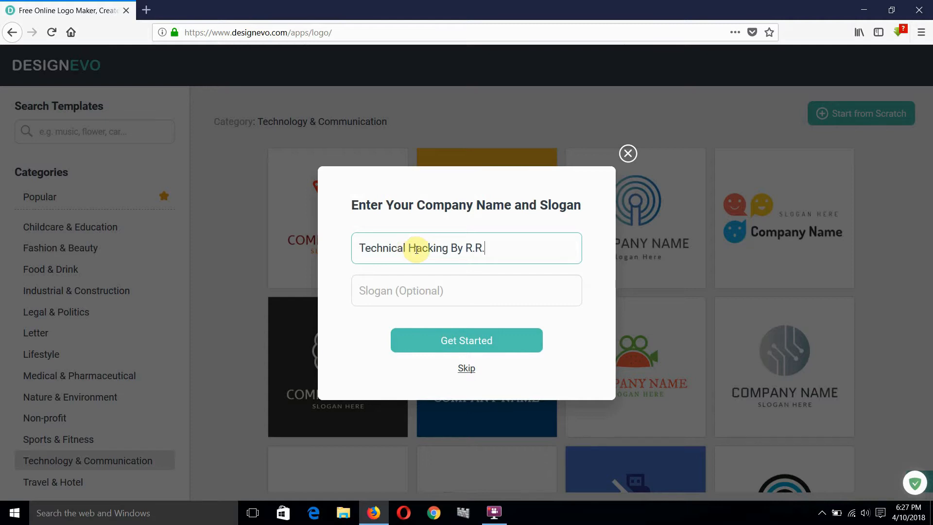
pyautogui.click(406, 280)
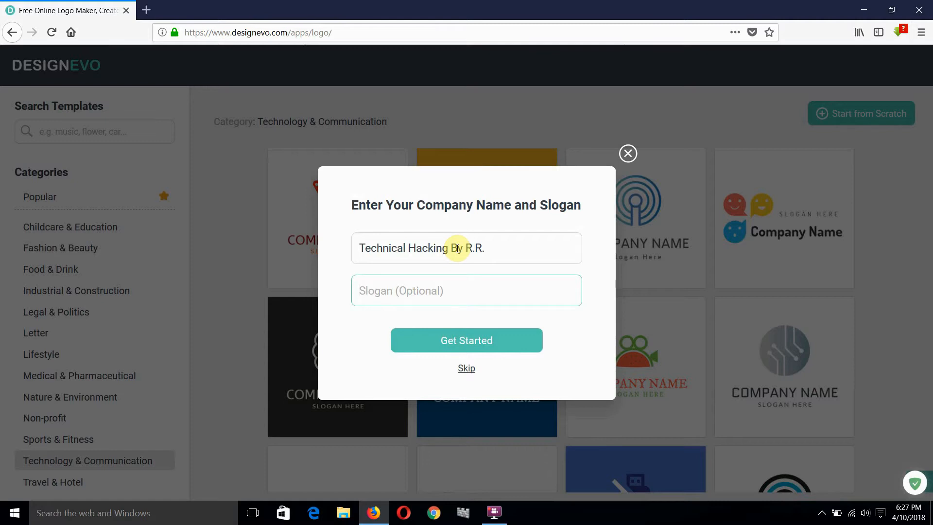
pyautogui.write('SUBSCRIBE')
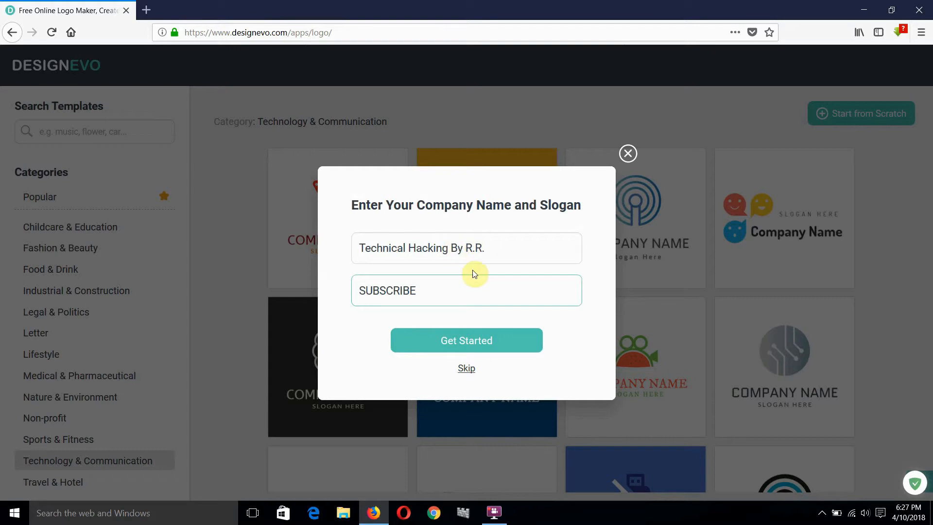
pyautogui.click(475, 340)
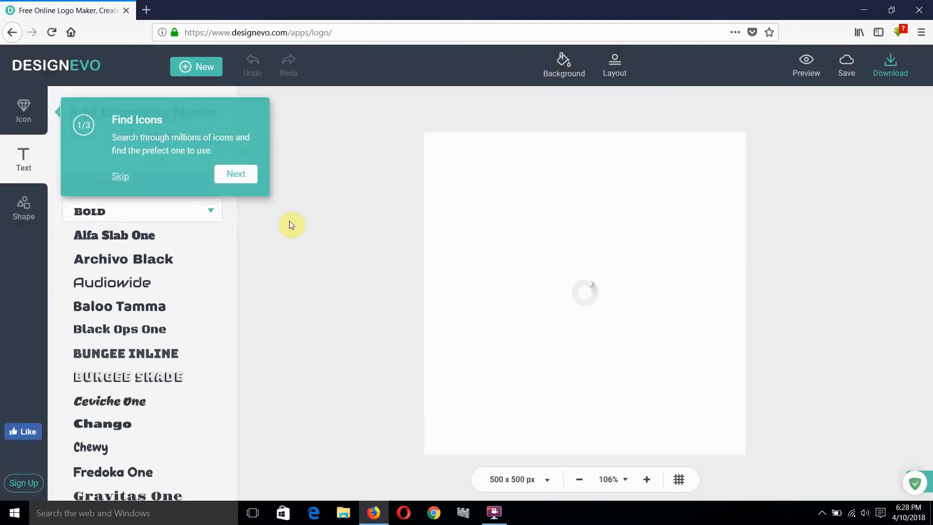
# Go through the three introductory tips on icons, logo text and downloading, and finish the tour.
pyautogui.click(242, 180)
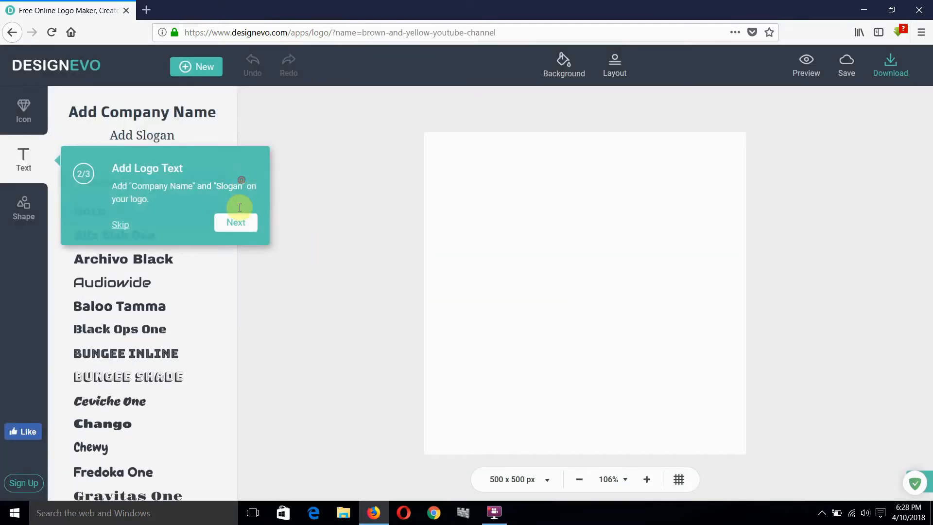
pyautogui.click(231, 224)
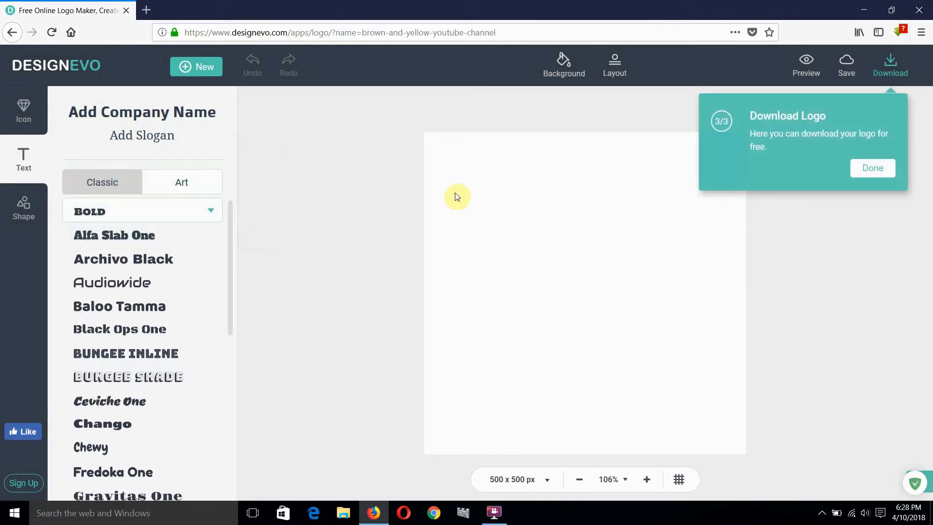
pyautogui.click(873, 178)
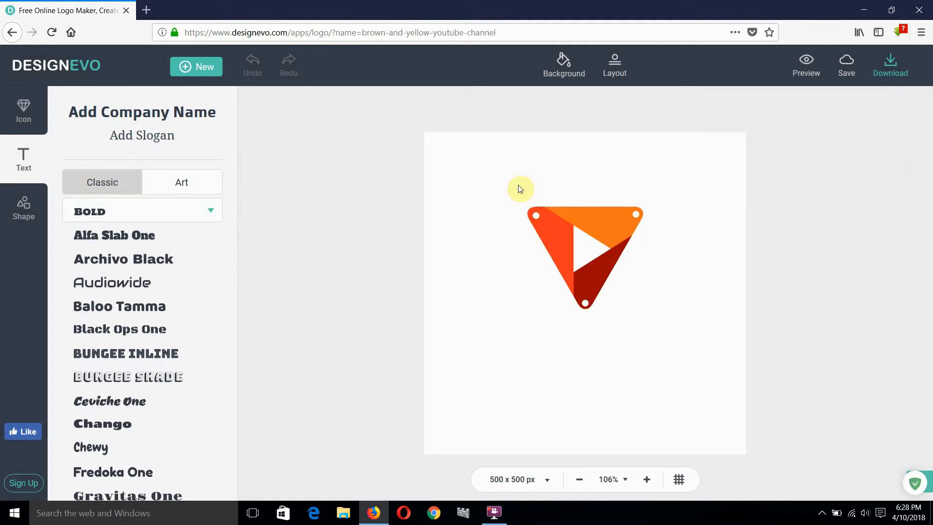
# Resize the logo canvas to 800 x 800 px.
pyautogui.click(535, 481)
pyautogui.doubleClick(513, 412)
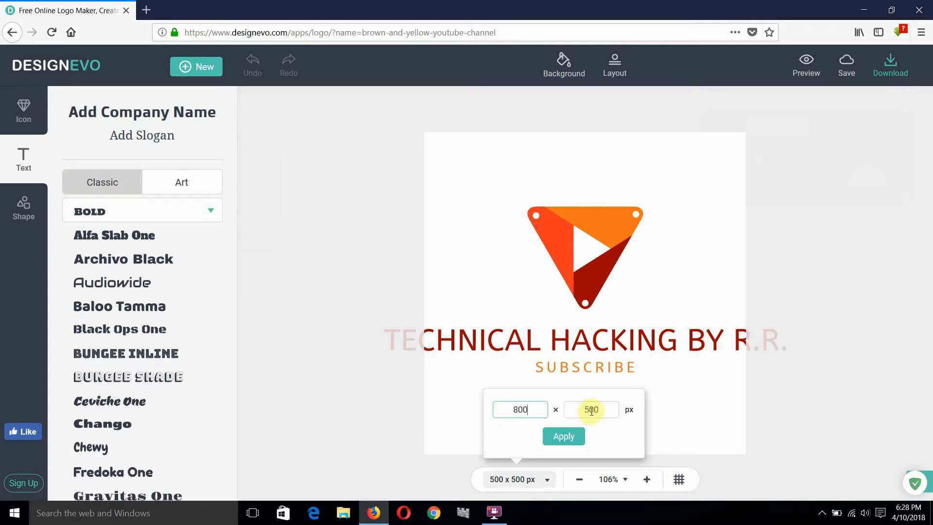
pyautogui.moveTo(604, 411); pyautogui.dragTo(576, 410)
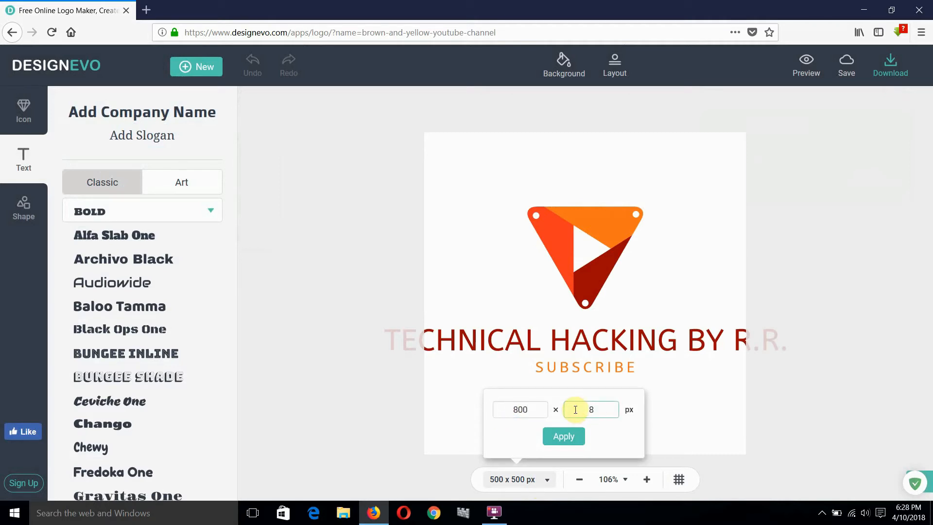
pyautogui.write('800')
pyautogui.click(563, 437)
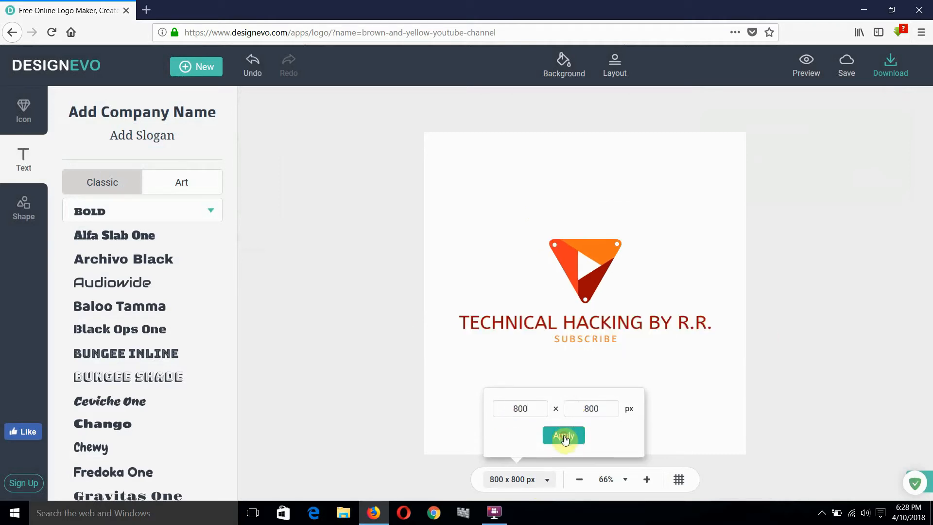
# Enlarge the company name text to font size 49 and move the SUBSCRIBE slogan slightly lower beneath it.
pyautogui.click(557, 325)
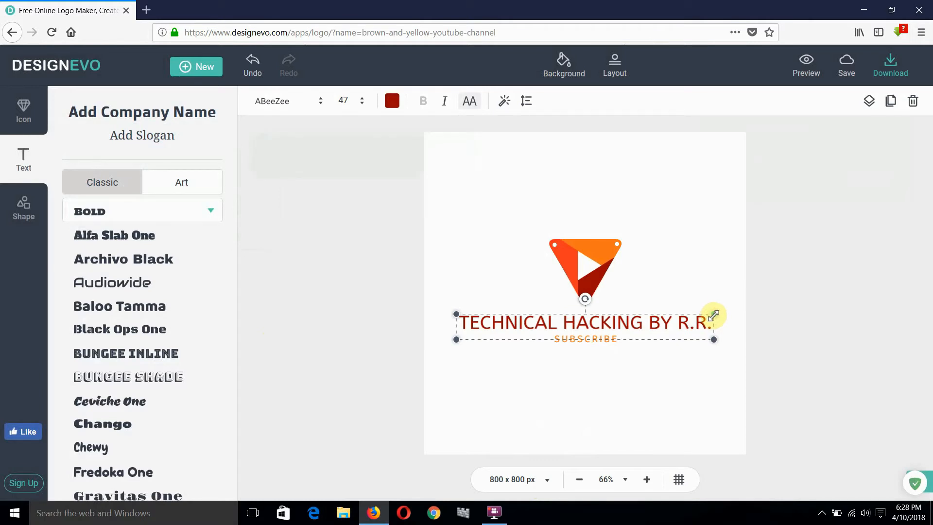
pyautogui.moveTo(715, 340); pyautogui.dragTo(725, 339)
pyautogui.moveTo(593, 322); pyautogui.dragTo(587, 345)
pyautogui.click(664, 371)
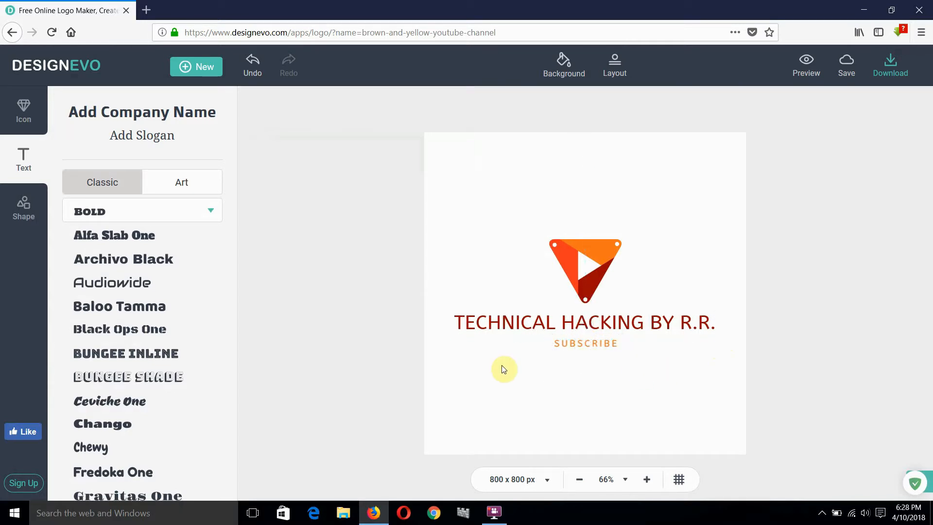
# Try the Chewy font on the company name, then set it to Lily Script One.
pyautogui.click(551, 317)
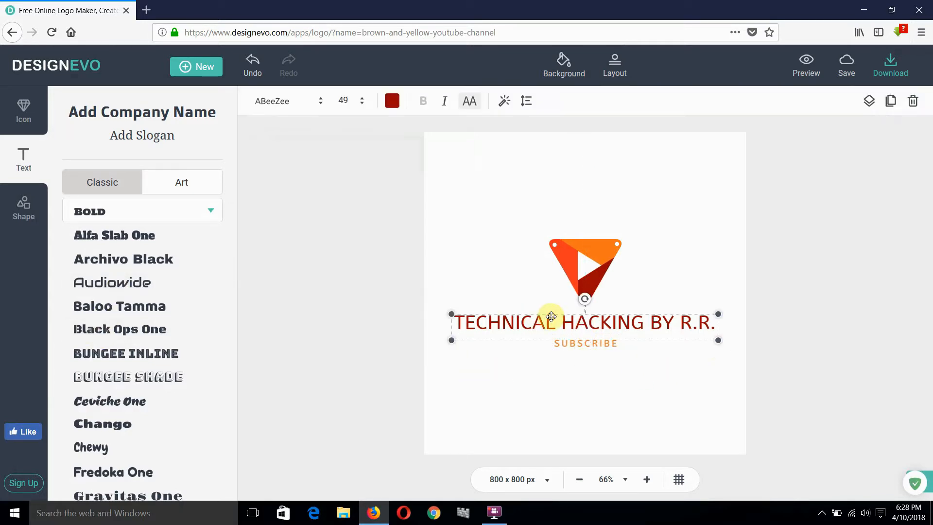
pyautogui.scroll(-3, 136, 336)
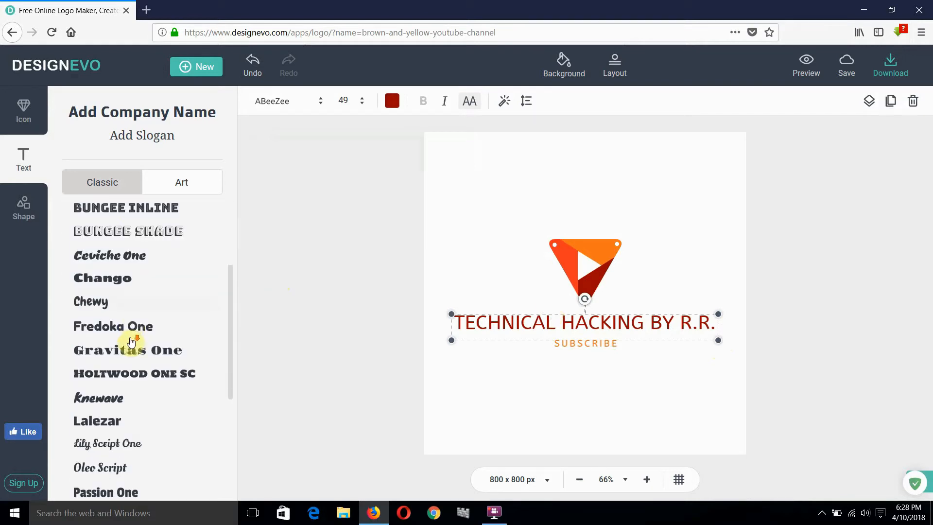
pyautogui.click(131, 298)
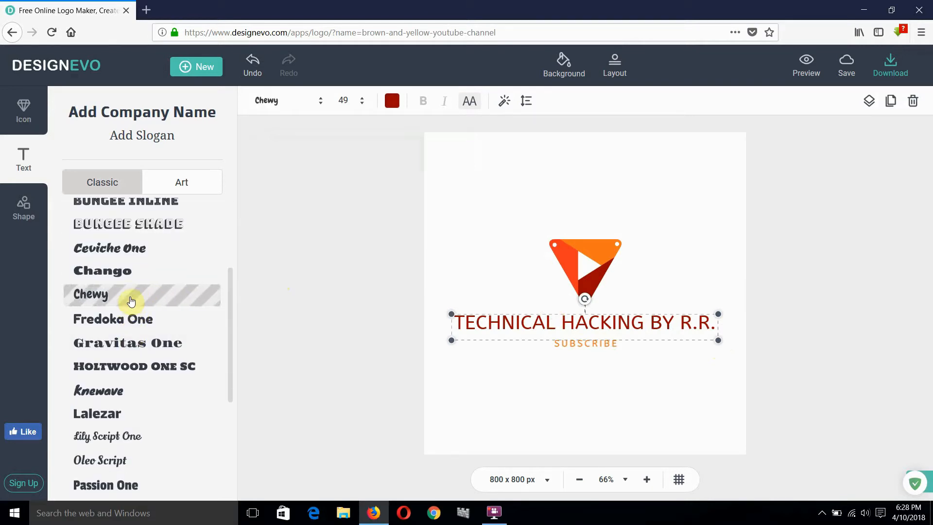
pyautogui.scroll(-3, 130, 311)
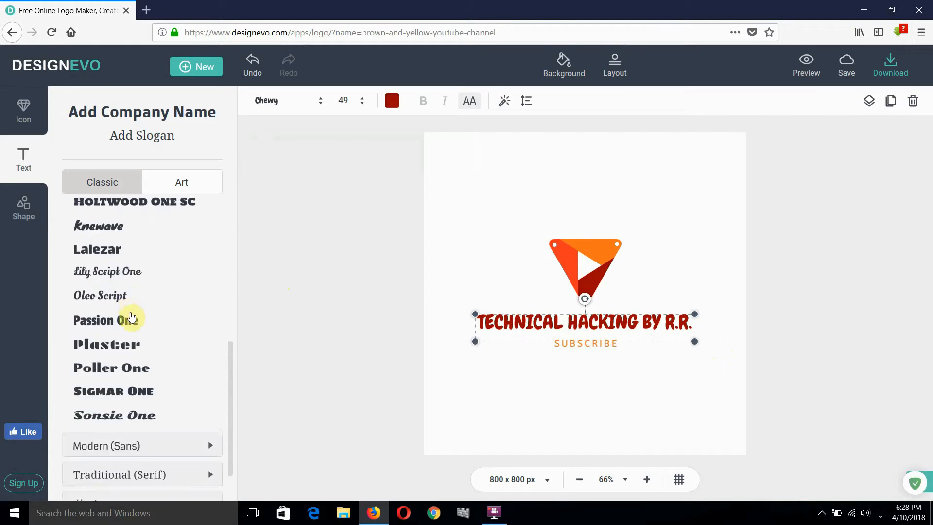
pyautogui.click(130, 269)
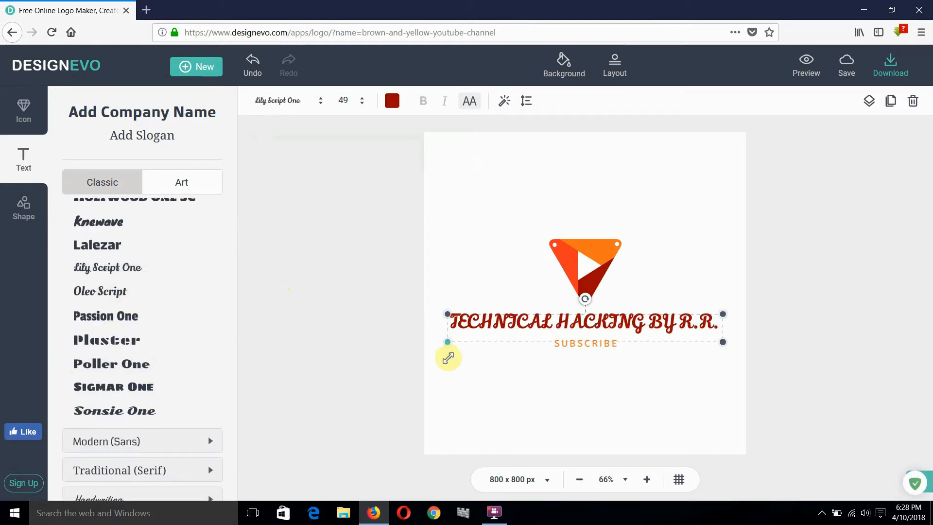
pyautogui.click(490, 400)
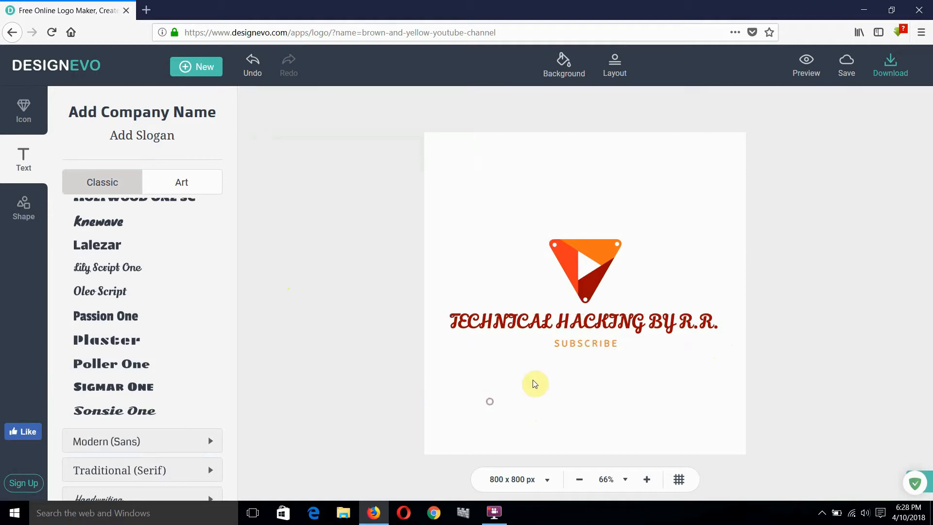
# Set the font of the SUBSCRIBE slogan to Sonsie One.
pyautogui.click(568, 346)
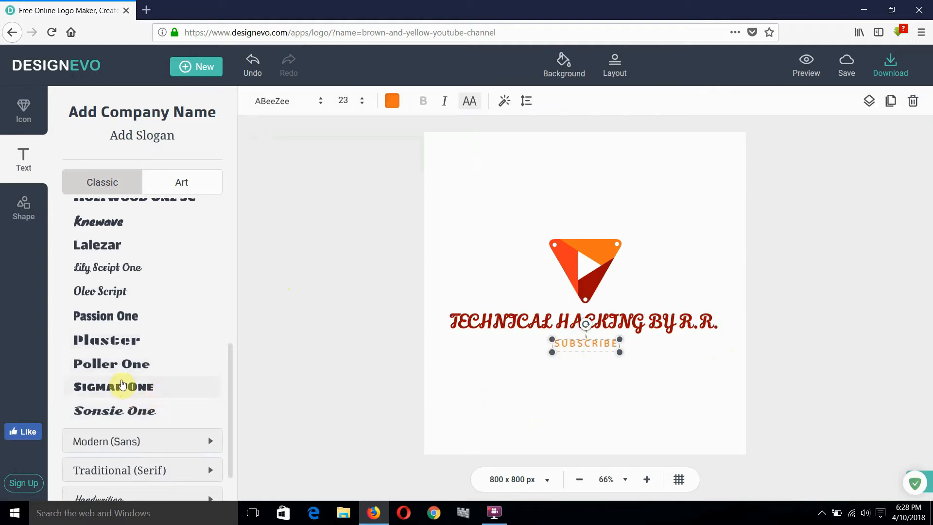
pyautogui.click(117, 411)
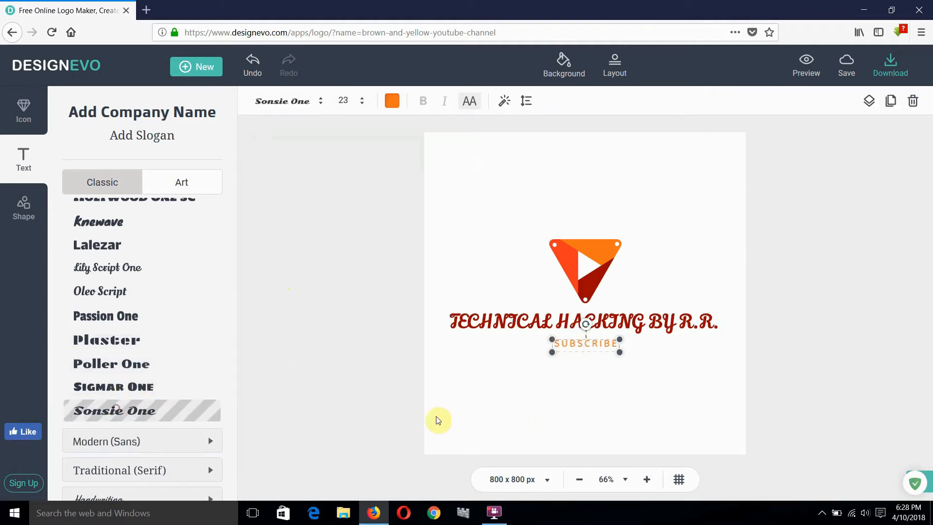
pyautogui.click(610, 400)
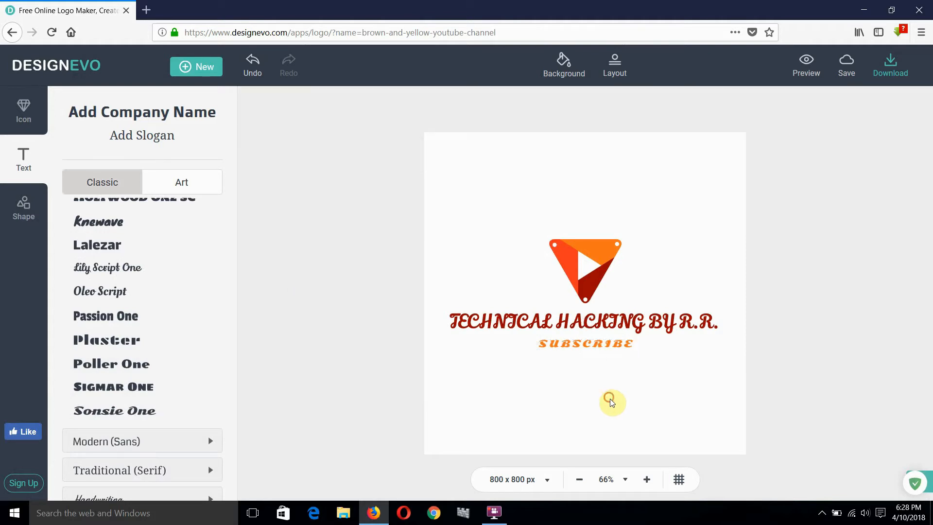
# Enlarge the play-triangle icon slightly and center it horizontally above the company name.
pyautogui.click(581, 267)
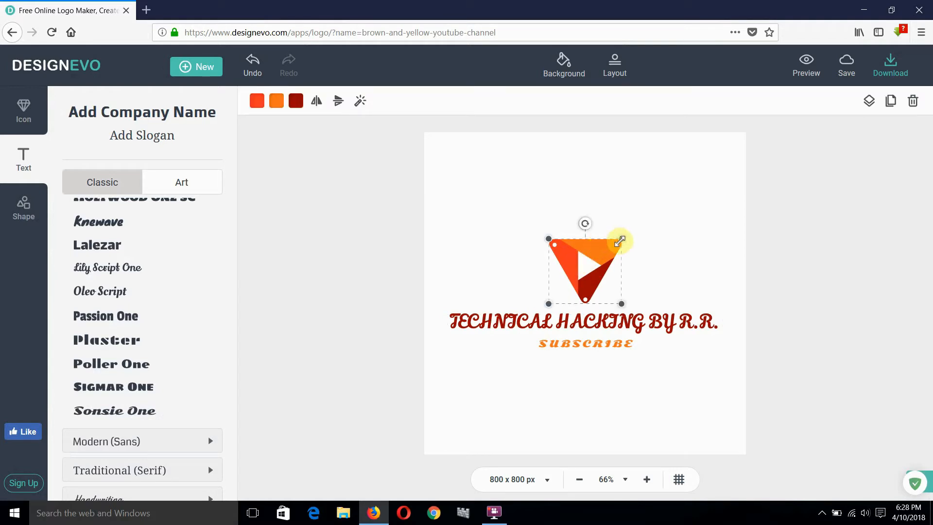
pyautogui.moveTo(621, 240); pyautogui.dragTo(628, 233)
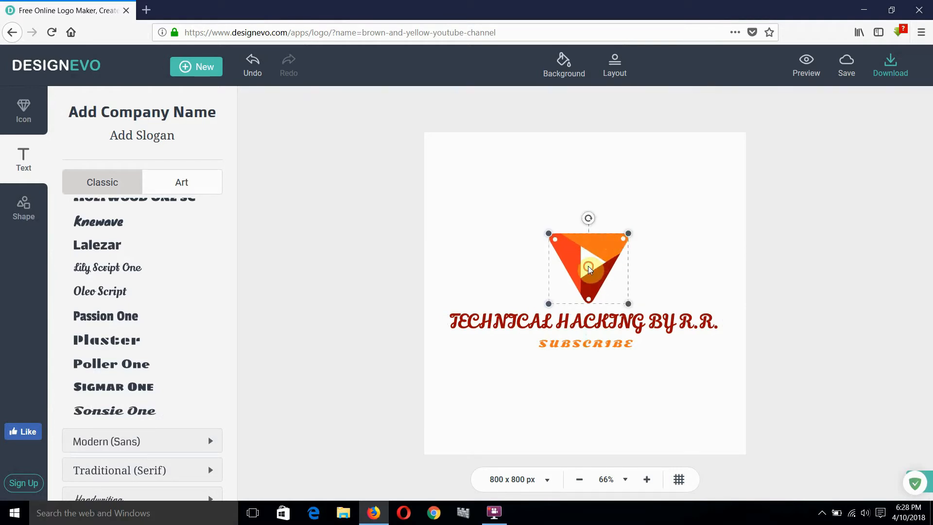
pyautogui.click(698, 259)
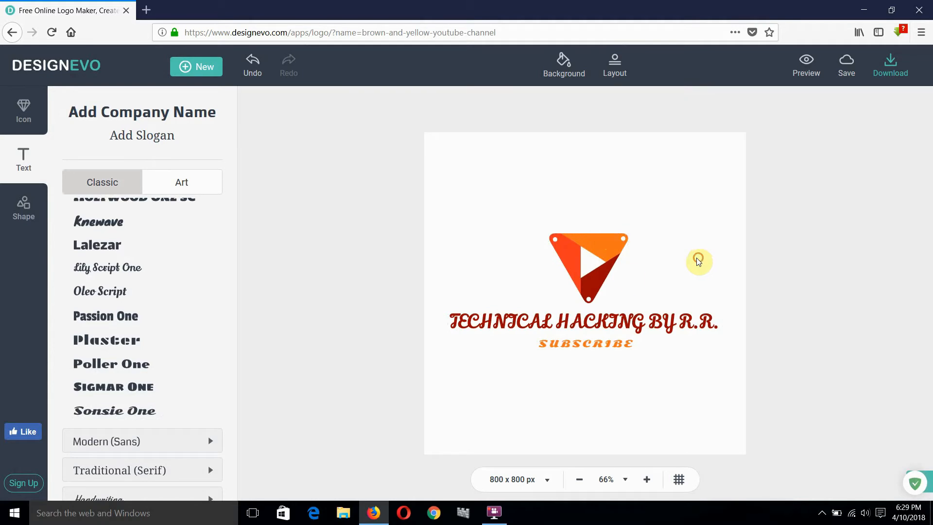
pyautogui.click(591, 271)
pyautogui.click(651, 267)
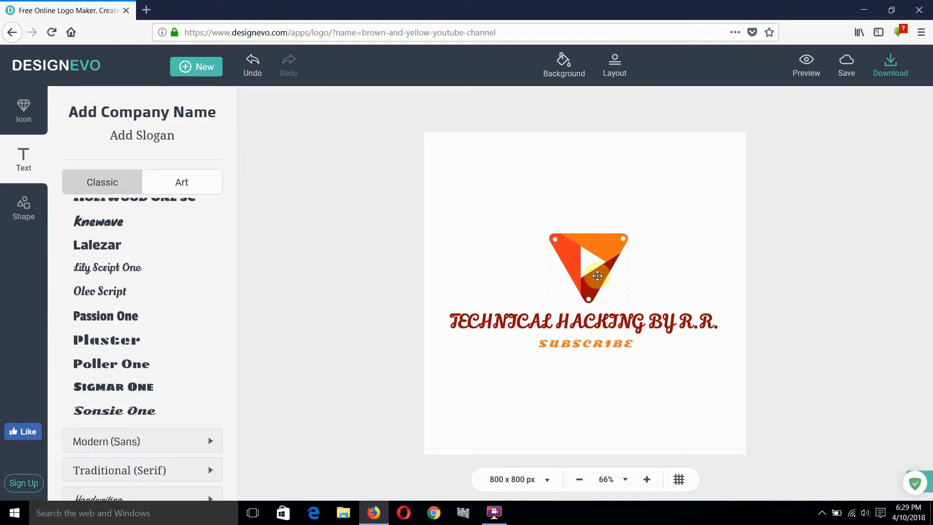
pyautogui.moveTo(597, 275); pyautogui.dragTo(594, 276)
pyautogui.click(674, 264)
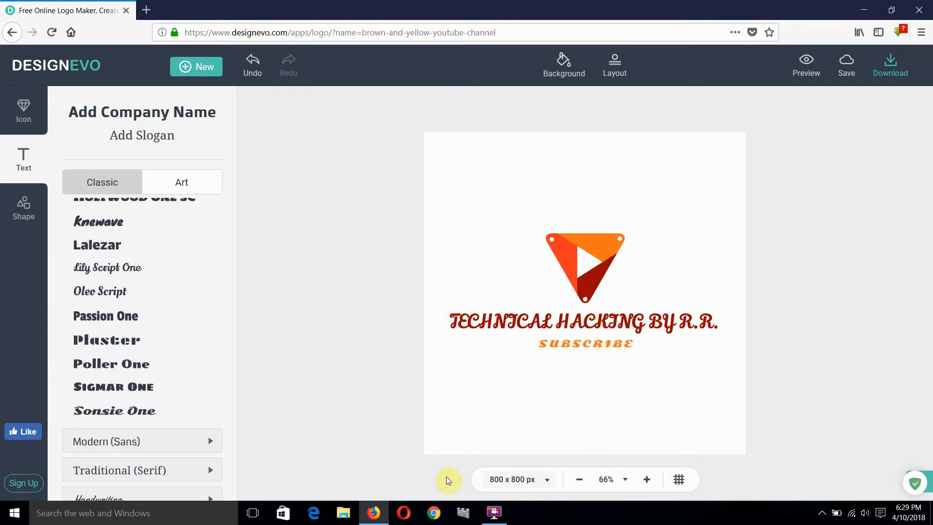
# Look through the art text styles and place the yellow-and-brown script style above the play-triangle icon.
pyautogui.scroll(-2, 106, 471)
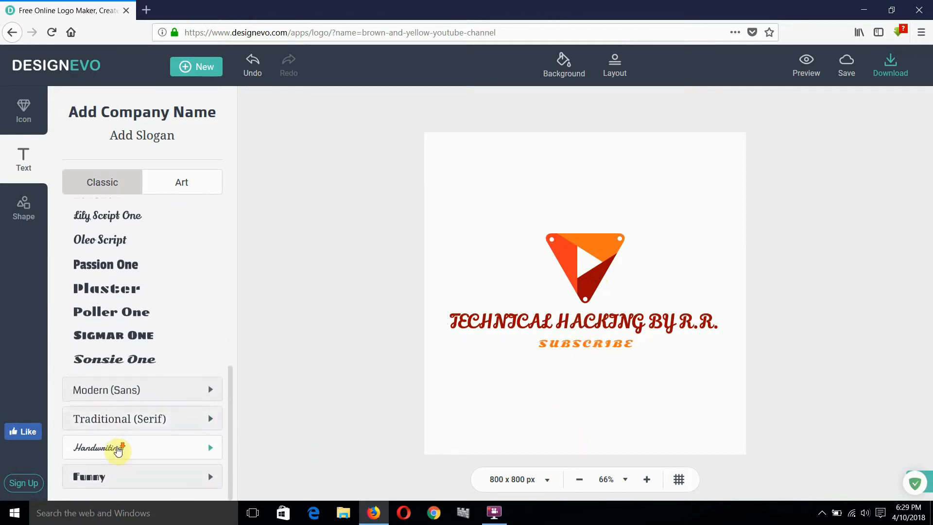
pyautogui.scroll(8, 108, 452)
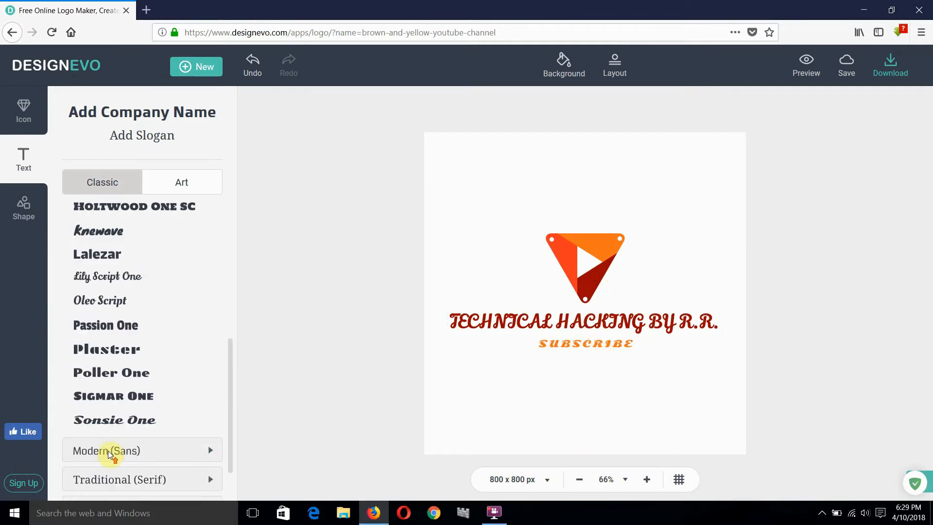
pyautogui.click(176, 195)
pyautogui.scroll(-5, 104, 265)
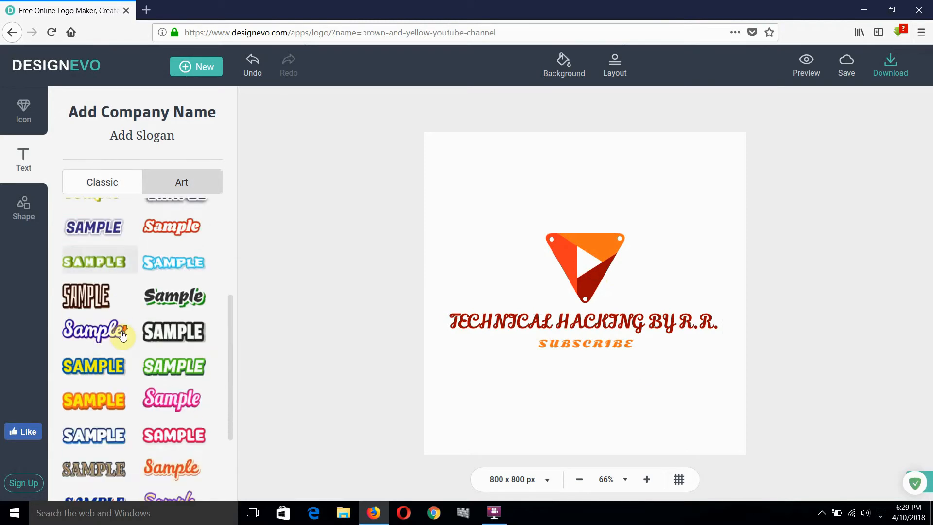
pyautogui.scroll(-3, 122, 335)
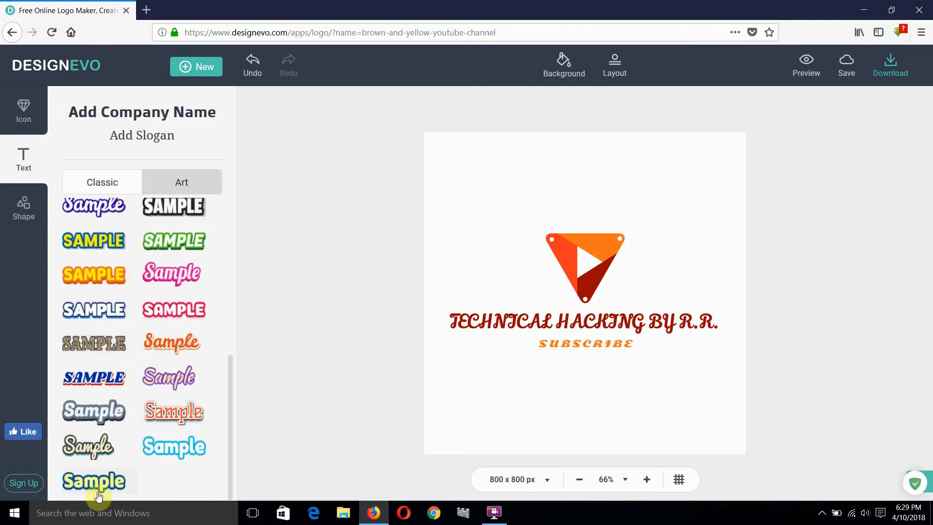
pyautogui.scroll(8, 152, 438)
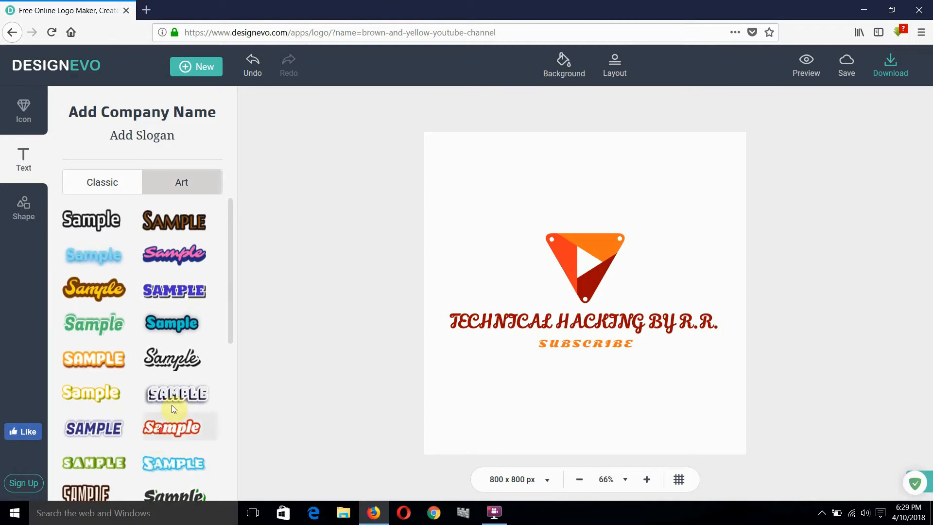
pyautogui.moveTo(93, 289); pyautogui.dragTo(601, 220)
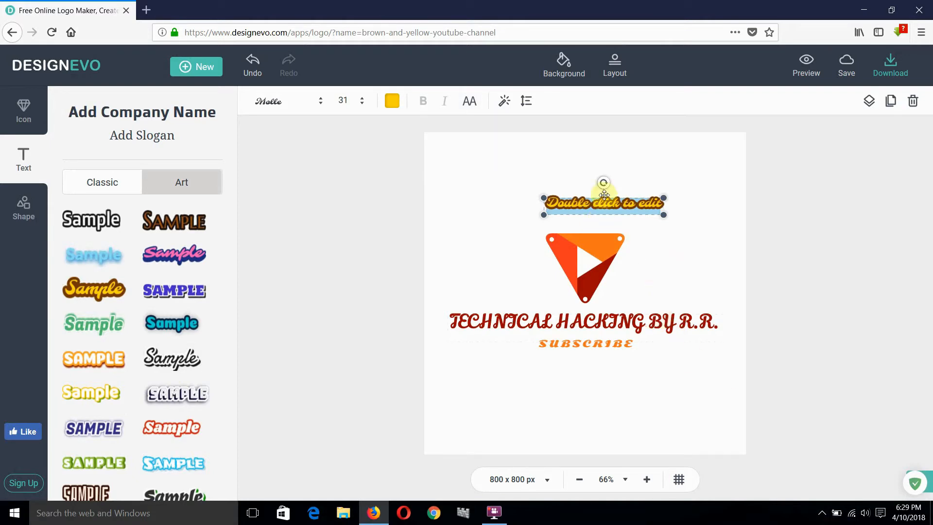
# Replace the placeholder of the new art text with "Plase subscribe my channel".
pyautogui.click(611, 208)
pyautogui.click(645, 207)
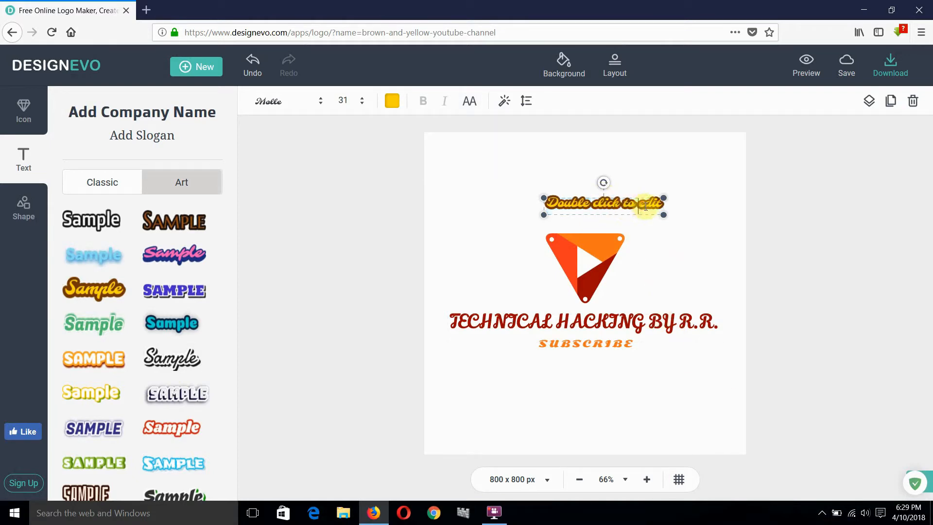
pyautogui.press('BackSpace')
pyautogui.press('BackSpace')
pyautogui.press('BackSpace')
pyautogui.press('BackSpace')
pyautogui.press('BackSpace')
pyautogui.press('BackSpace')
pyautogui.press('BackSpace')
pyautogui.press('BackSpace')
pyautogui.press('BackSpace')
pyautogui.press('BackSpace')
pyautogui.press('BackSpace')
pyautogui.press('BackSpace')
pyautogui.press('BackSpace')
pyautogui.press('BackSpace')
pyautogui.press('BackSpace')
pyautogui.press('BackSpace')
pyautogui.press('BackSpace')
pyautogui.press('BackSpace')
pyautogui.press('BackSpace')
pyautogui.press('BackSpace')
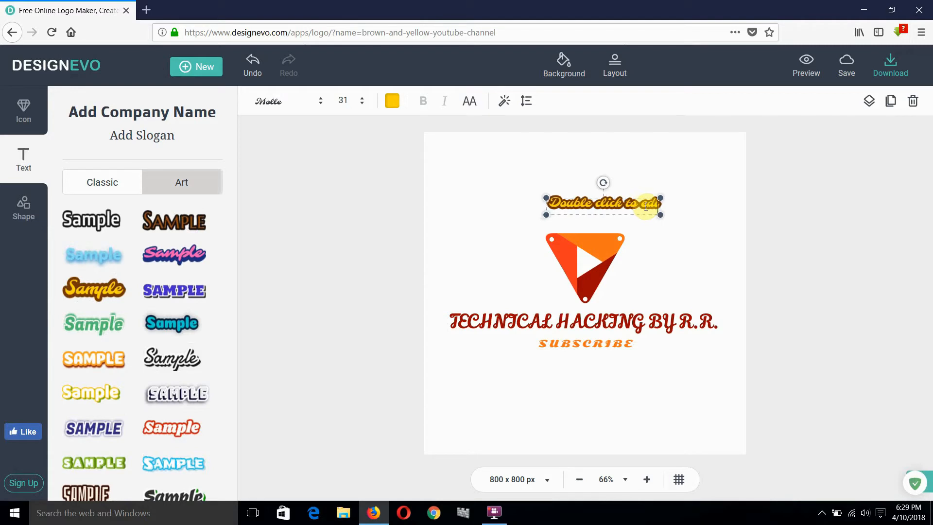
pyautogui.write('plax')
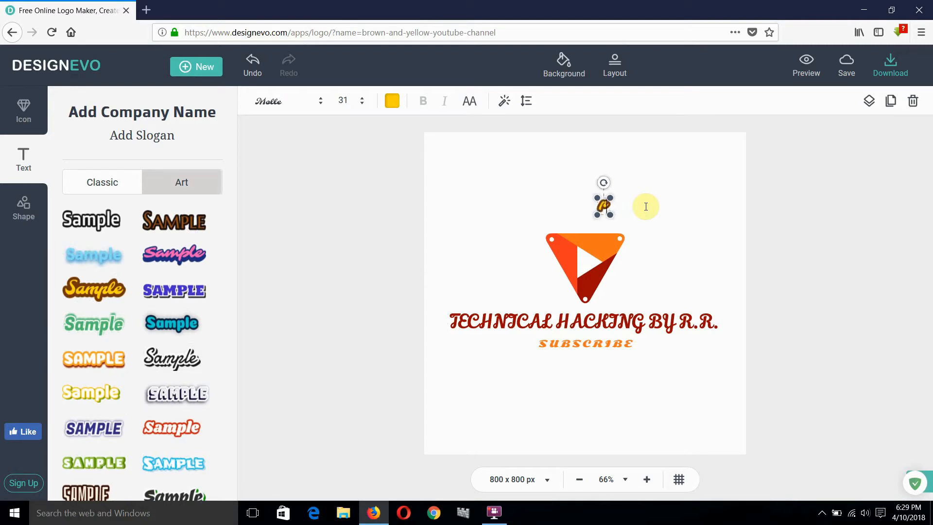
pyautogui.press('BackSpace')
pyautogui.press('BackSpace')
pyautogui.press('BackSpace')
pyautogui.press('BackSpace')
pyautogui.write('Please')
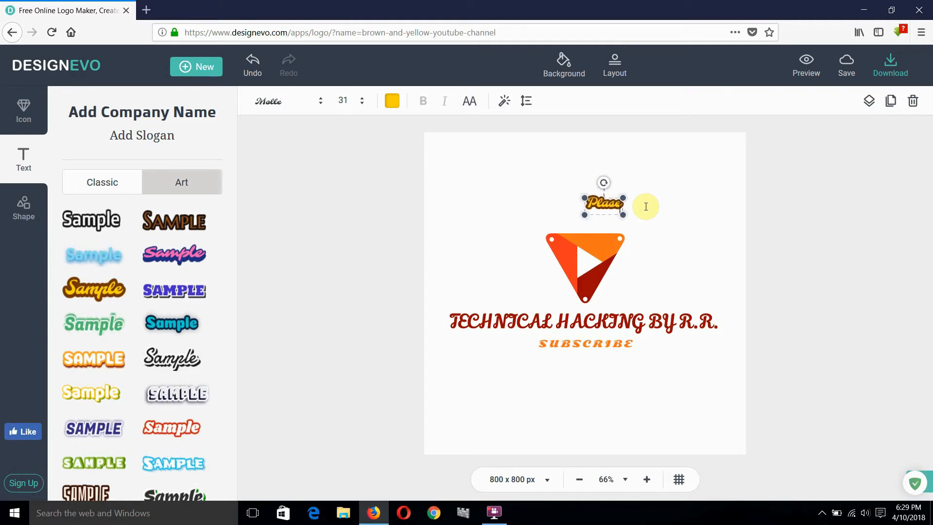
pyautogui.write(' s')
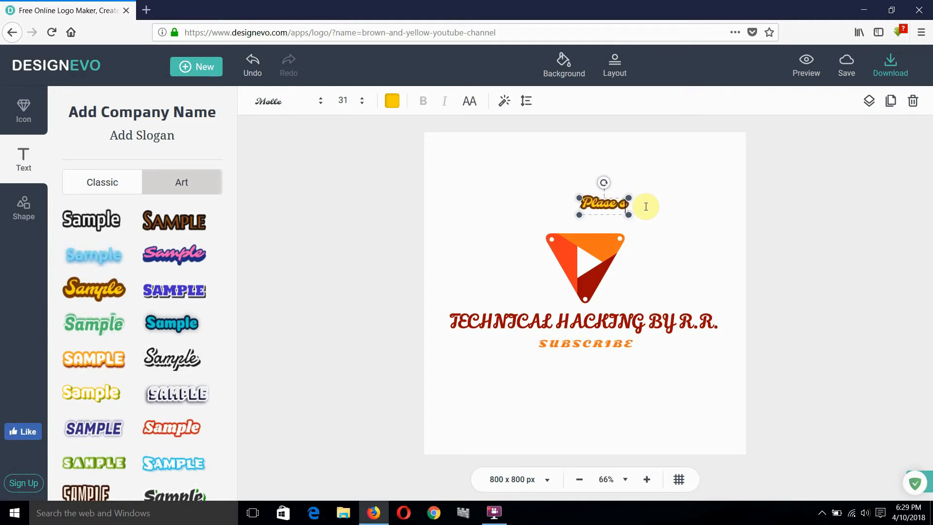
pyautogui.write('ubscribe')
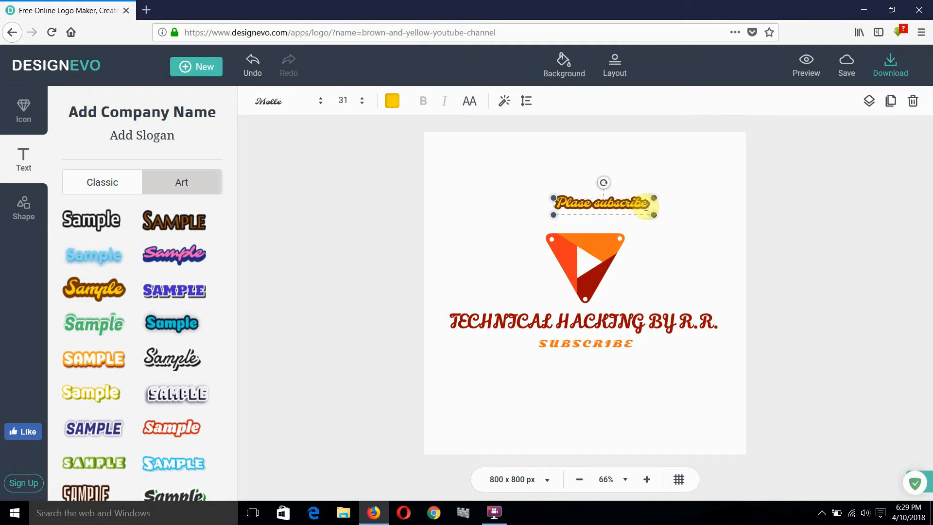
pyautogui.write(' my cha')
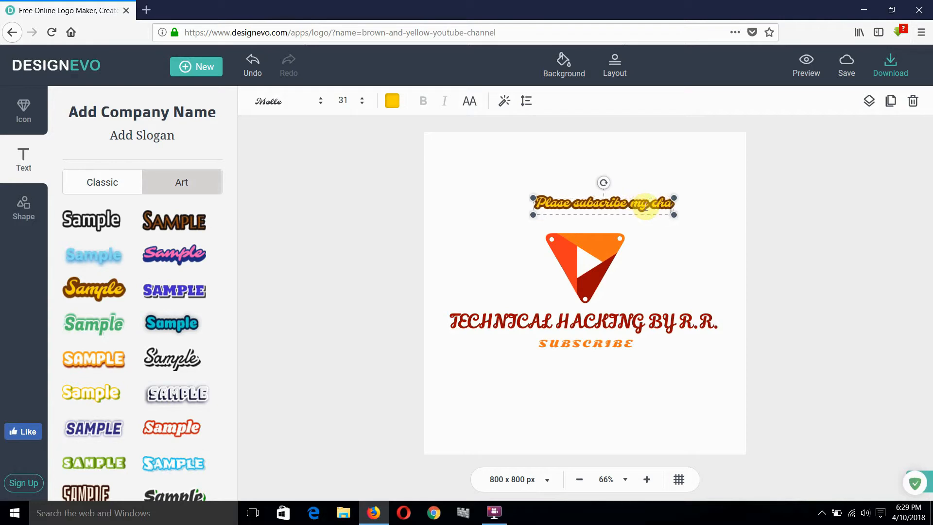
pyautogui.write('nnel')
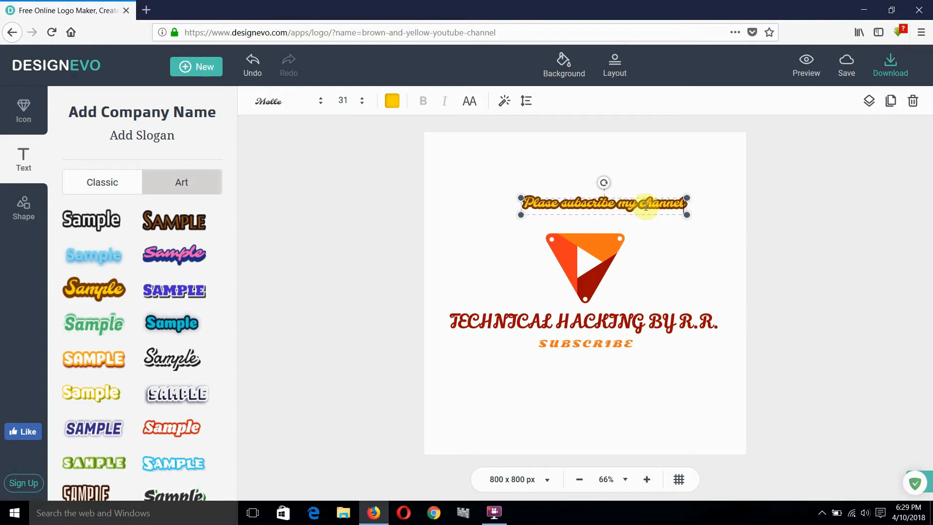
pyautogui.click(794, 223)
# Move the art text to the canvas's vertical center line, directly above the triangle icon, at about 195, 209.
pyautogui.moveTo(603, 206); pyautogui.dragTo(587, 223)
pyautogui.click(760, 229)
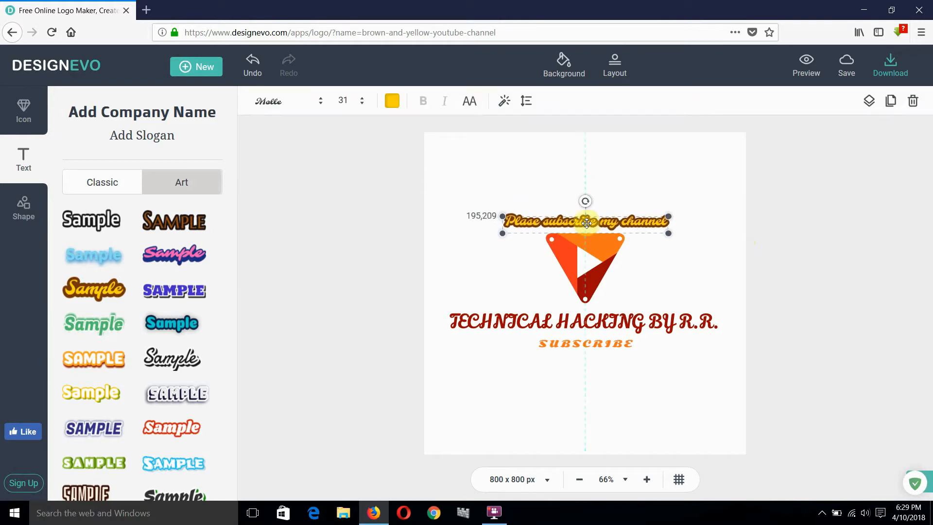
pyautogui.click(735, 225)
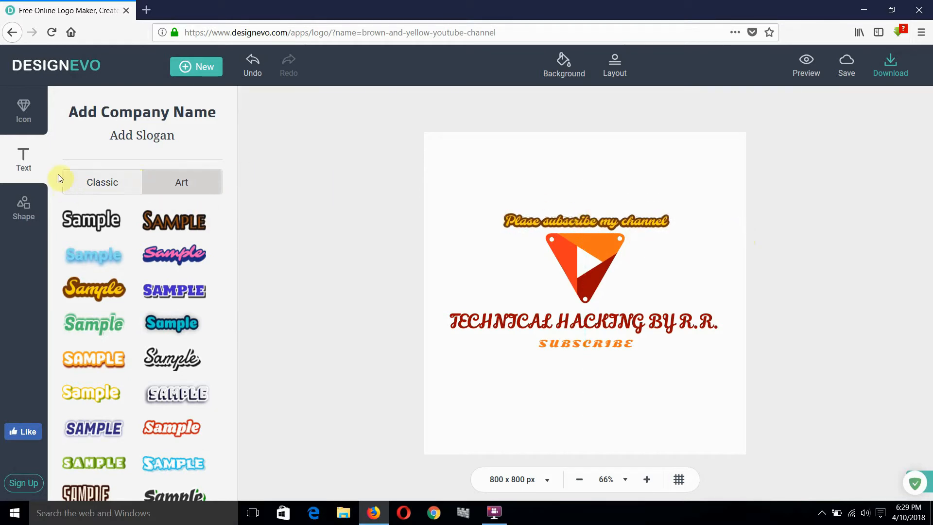
# Search the icons for "youtube" and place the outlined TV-shaped play icon just below the SUBSCRIBE slogan.
pyautogui.click(23, 112)
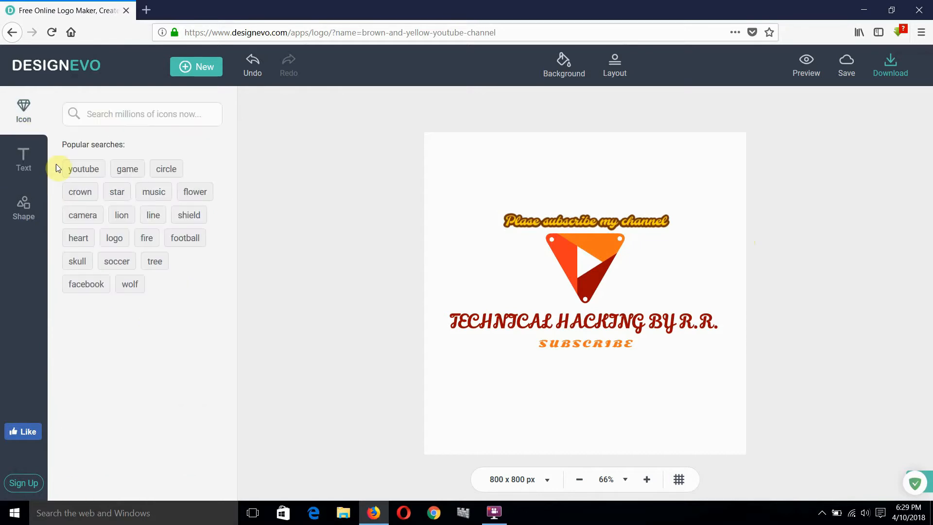
pyautogui.click(88, 173)
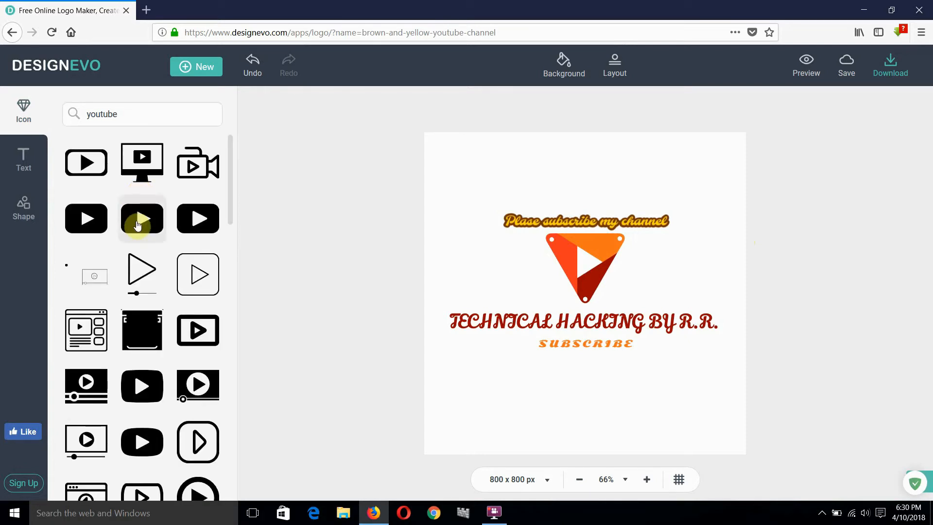
pyautogui.scroll(-8, 137, 217)
pyautogui.scroll(-6, 124, 302)
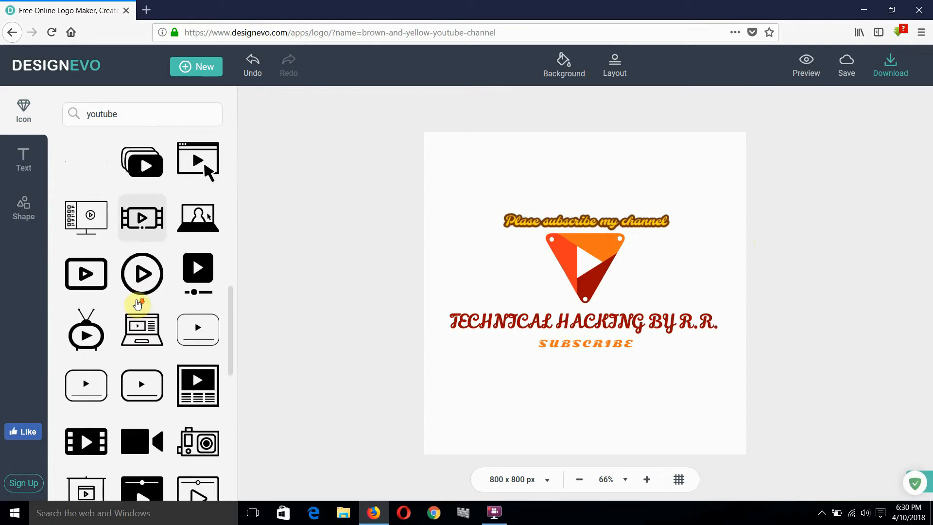
pyautogui.scroll(-8, 138, 306)
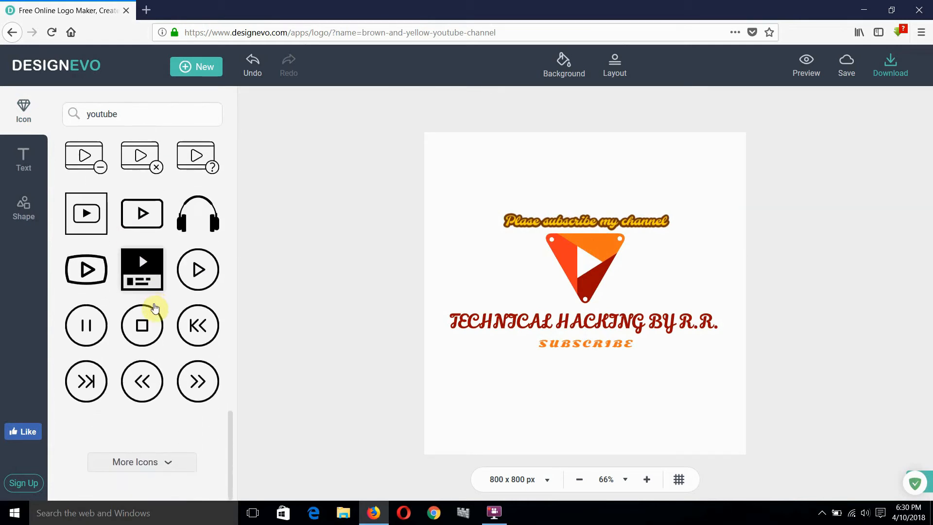
pyautogui.scroll(5, 146, 306)
pyautogui.scroll(-2, 136, 321)
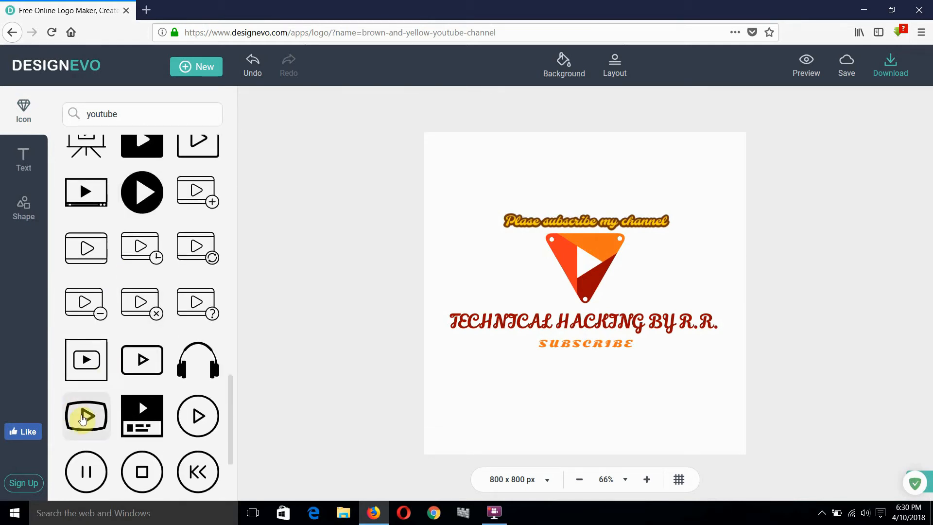
pyautogui.moveTo(83, 415); pyautogui.dragTo(587, 371)
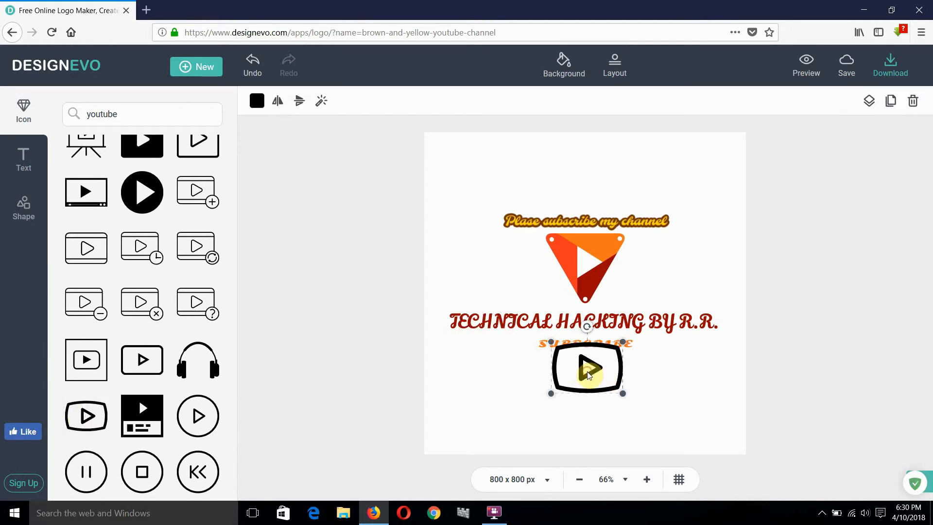
# Shrink the outlined play icon slightly and center it horizontally beneath the slogan.
pyautogui.click(646, 377)
pyautogui.moveTo(584, 368); pyautogui.dragTo(580, 377)
pyautogui.moveTo(623, 403); pyautogui.dragTo(584, 376)
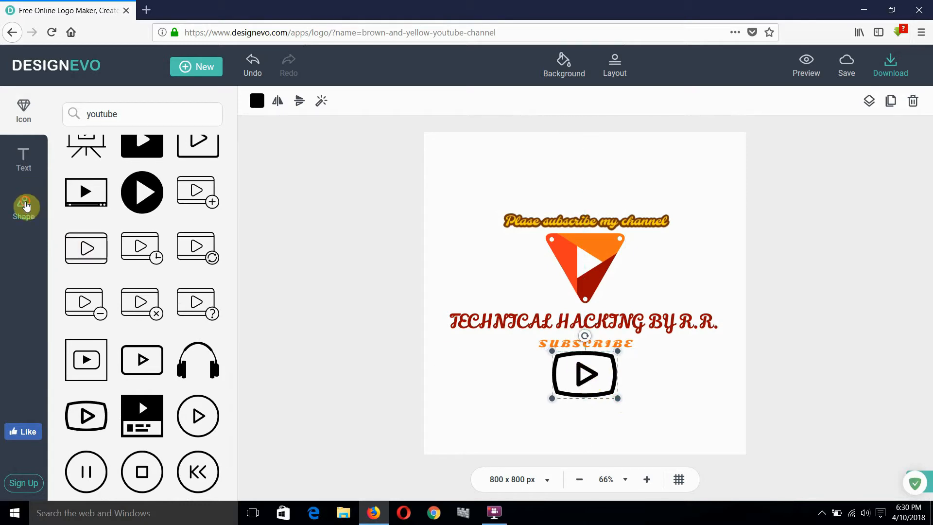
# Replace the outlined play icon with the hand-drawn folded ribbon from the banner shapes.
pyautogui.click(24, 206)
pyautogui.scroll(-6, 123, 235)
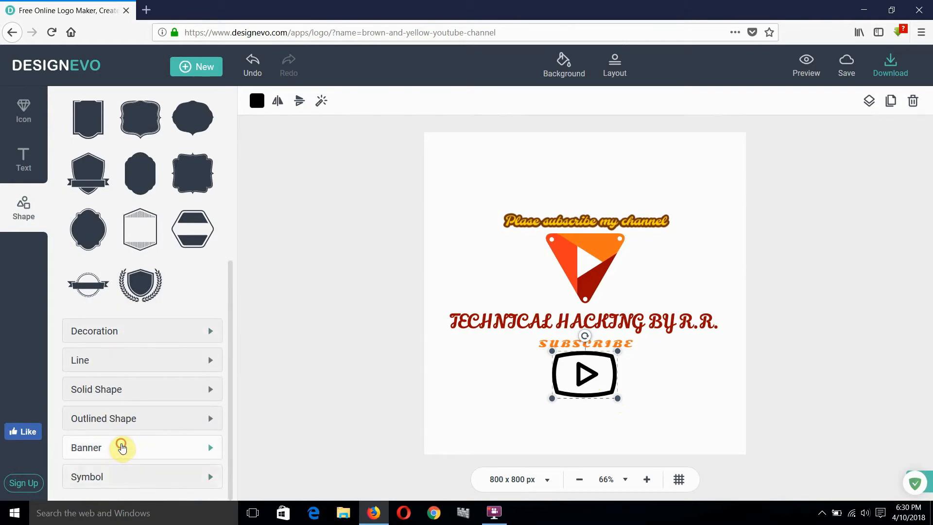
pyautogui.click(121, 444)
pyautogui.scroll(-4, 125, 348)
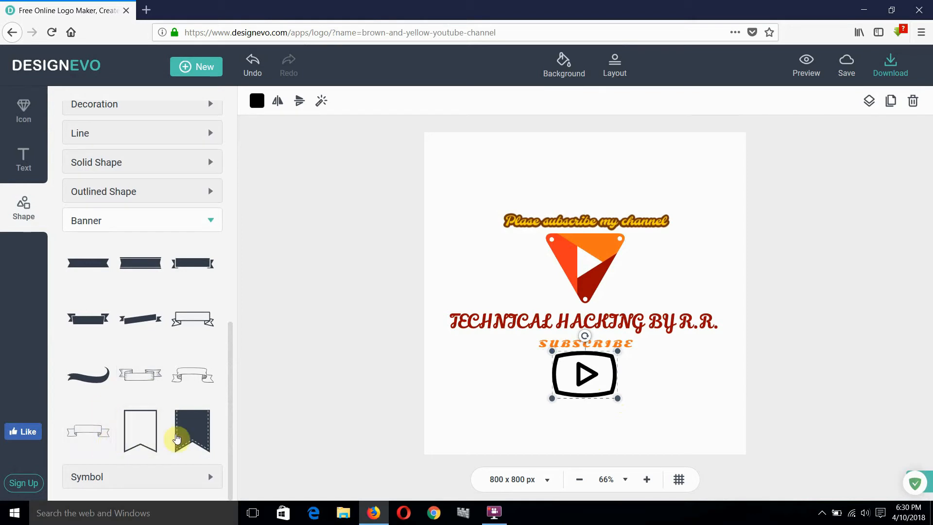
pyautogui.click(202, 324)
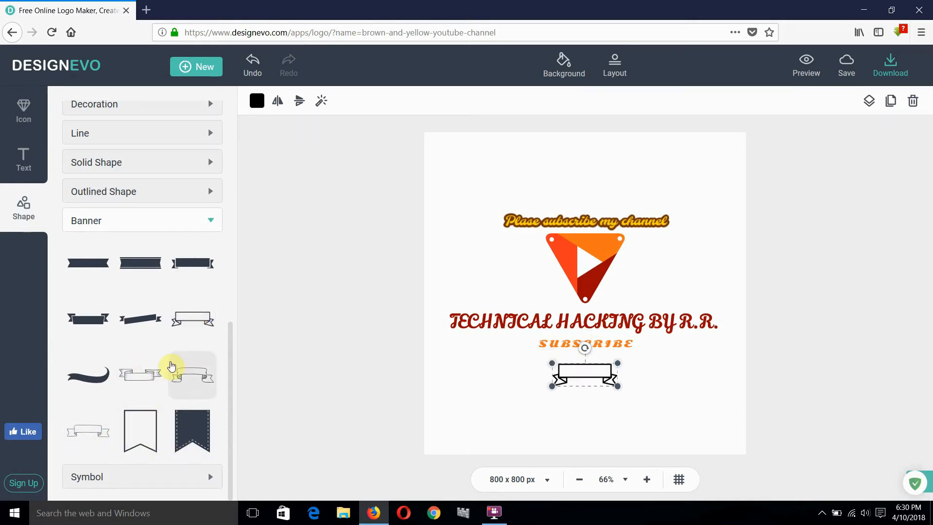
pyautogui.click(146, 383)
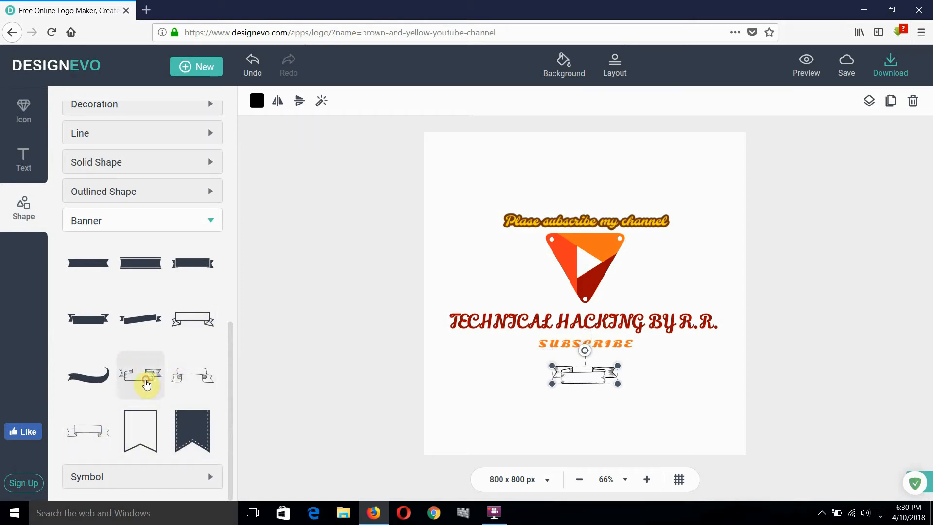
# Enlarge the ribbon banner and move the SUBSCRIBE slogan down onto it, on the canvas's vertical center line at about 278, 581.
pyautogui.click(581, 376)
pyautogui.click(620, 396)
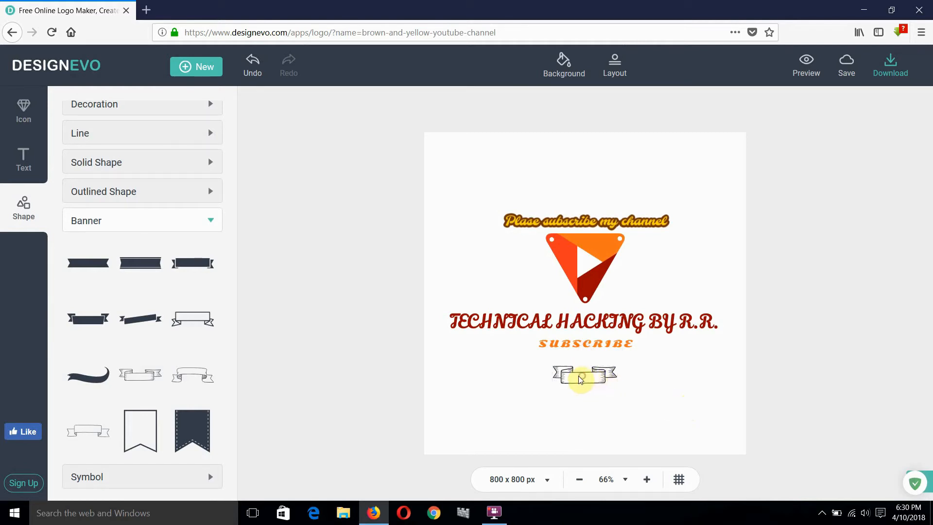
pyautogui.click(596, 371)
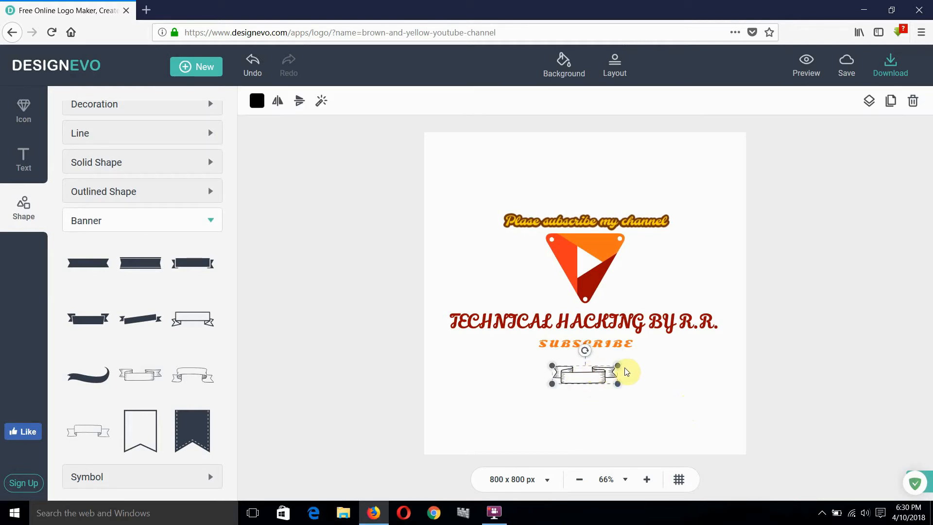
pyautogui.moveTo(617, 365); pyautogui.dragTo(653, 358)
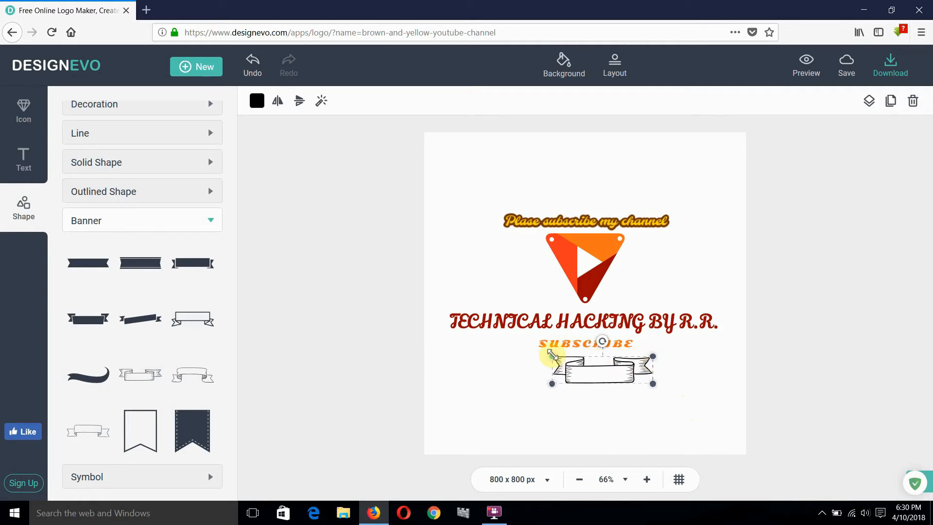
pyautogui.moveTo(549, 354); pyautogui.dragTo(582, 371)
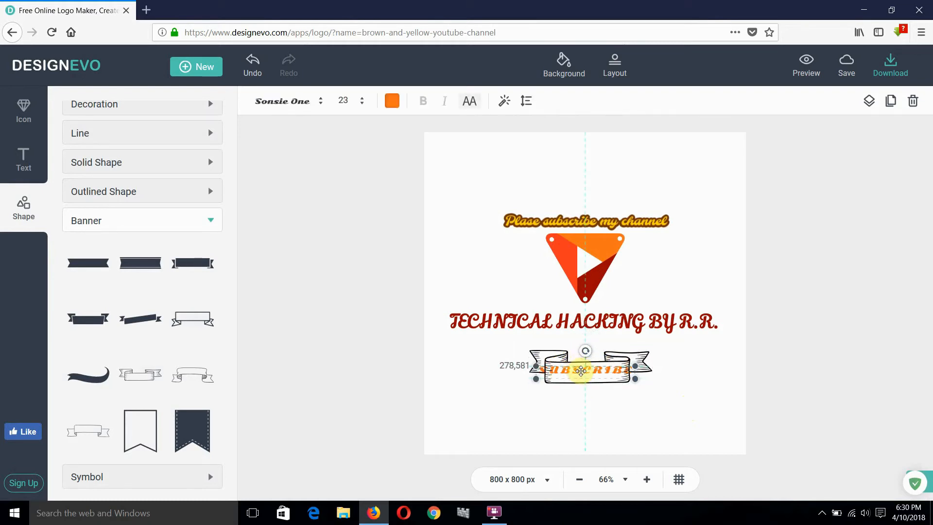
# Enlarge the ribbon banner further on both sides so that its middle panel frames the whole SUBSCRIBE slogan.
pyautogui.click(642, 359)
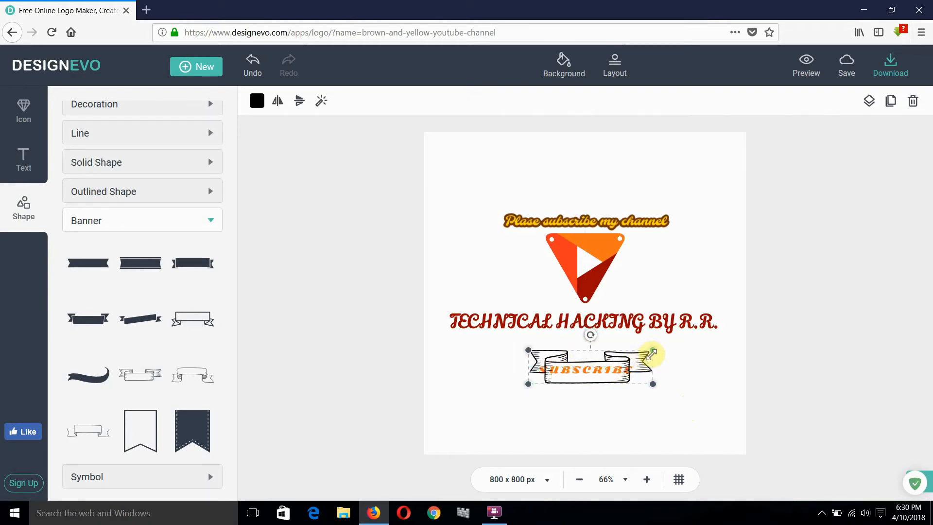
pyautogui.moveTo(652, 354); pyautogui.dragTo(666, 347)
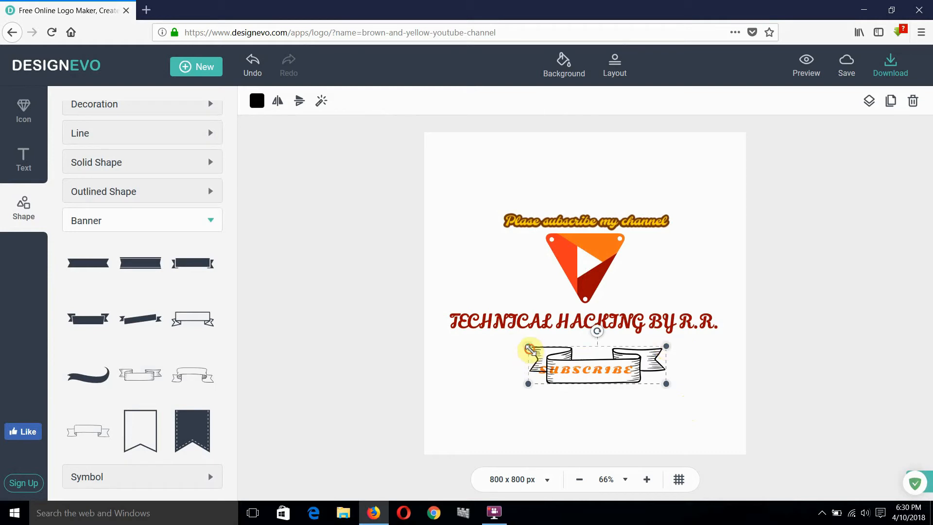
pyautogui.moveTo(530, 348); pyautogui.dragTo(511, 348)
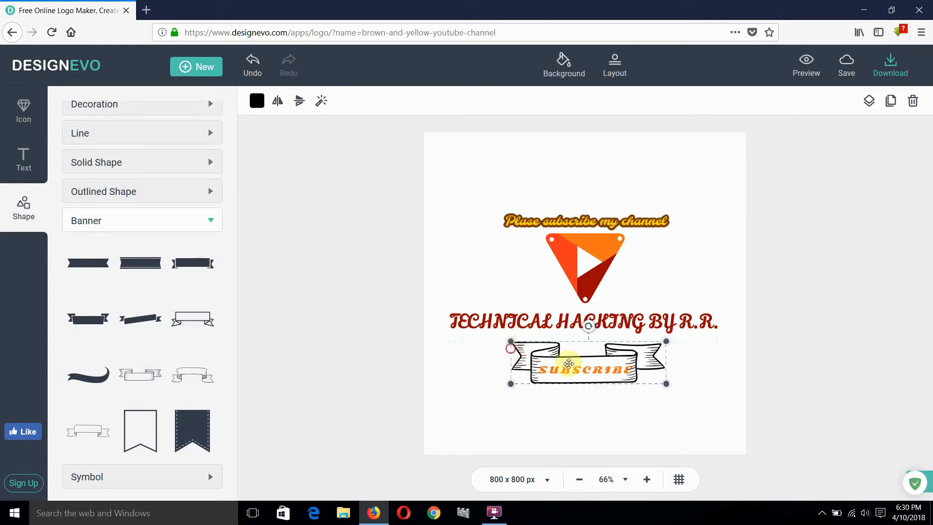
pyautogui.moveTo(666, 341); pyautogui.dragTo(672, 339)
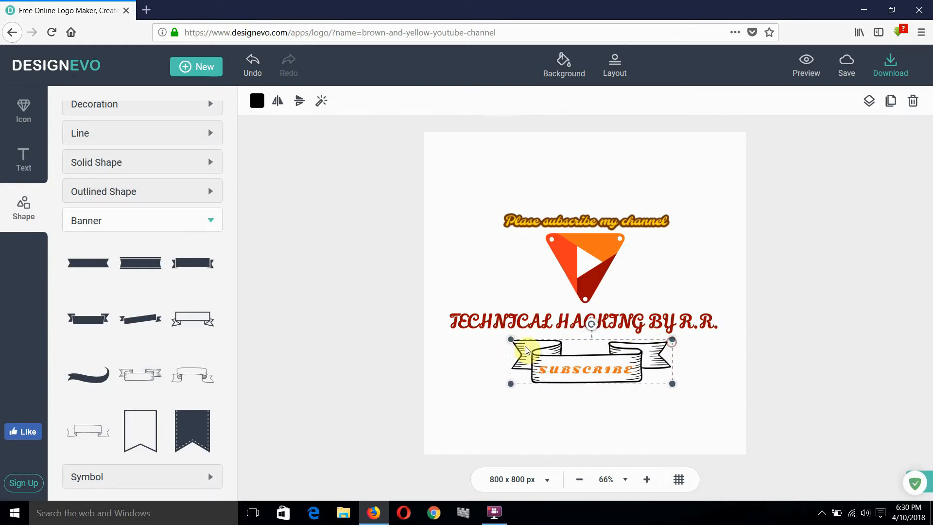
pyautogui.moveTo(512, 340); pyautogui.dragTo(506, 339)
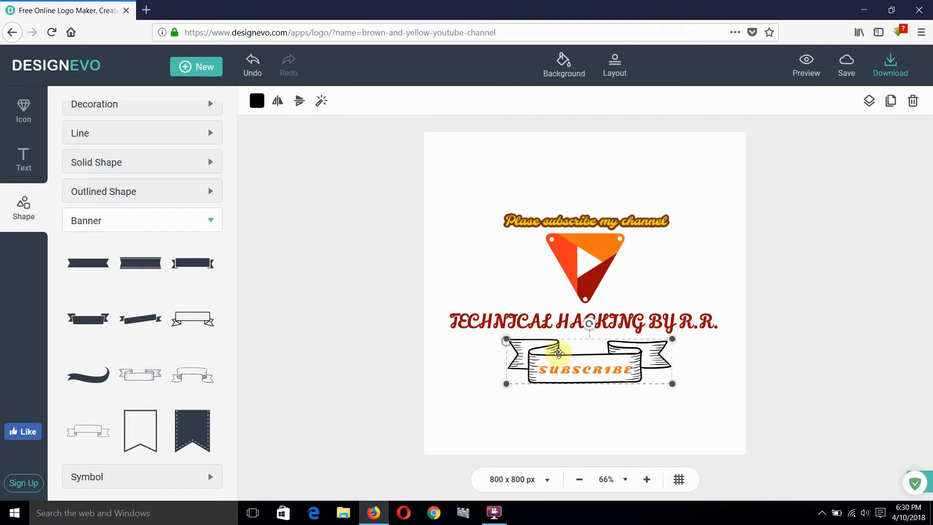
pyautogui.moveTo(563, 356); pyautogui.dragTo(582, 369)
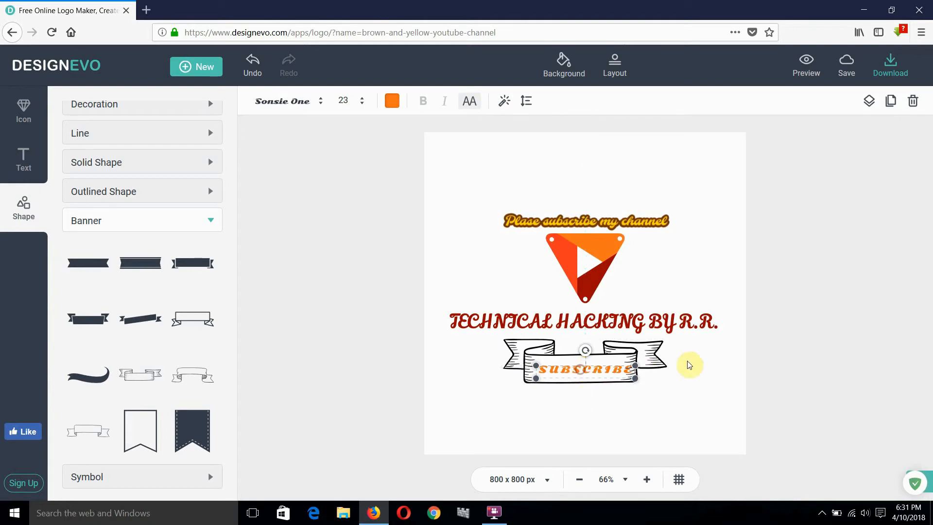
pyautogui.click(686, 363)
pyautogui.click(657, 363)
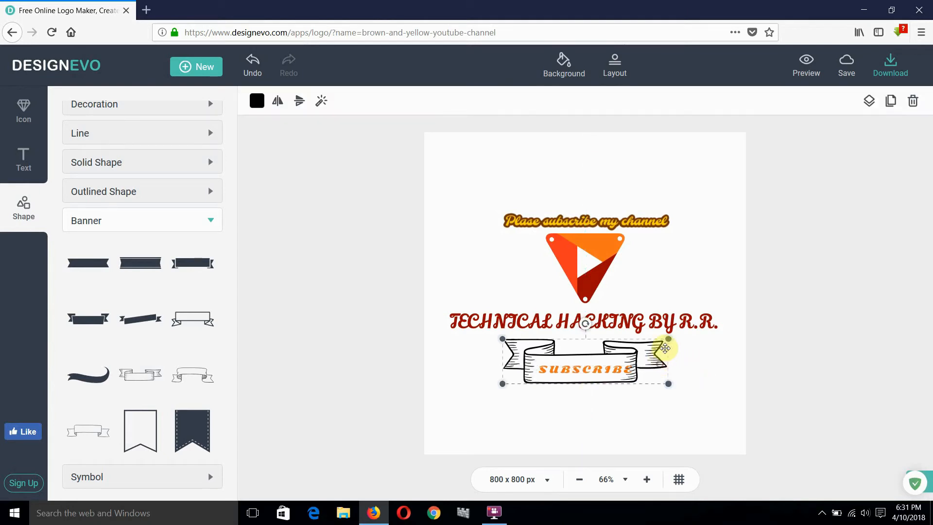
pyautogui.moveTo(670, 336); pyautogui.dragTo(675, 339)
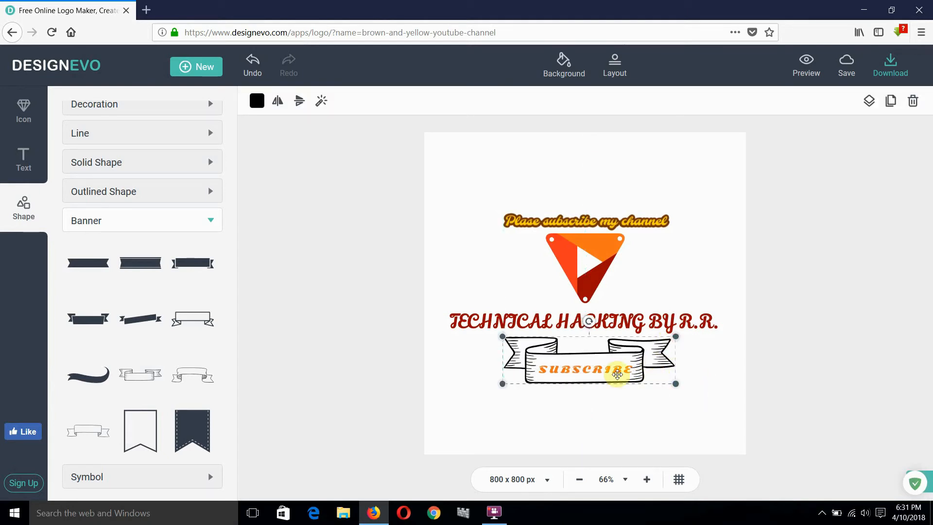
pyautogui.click(760, 374)
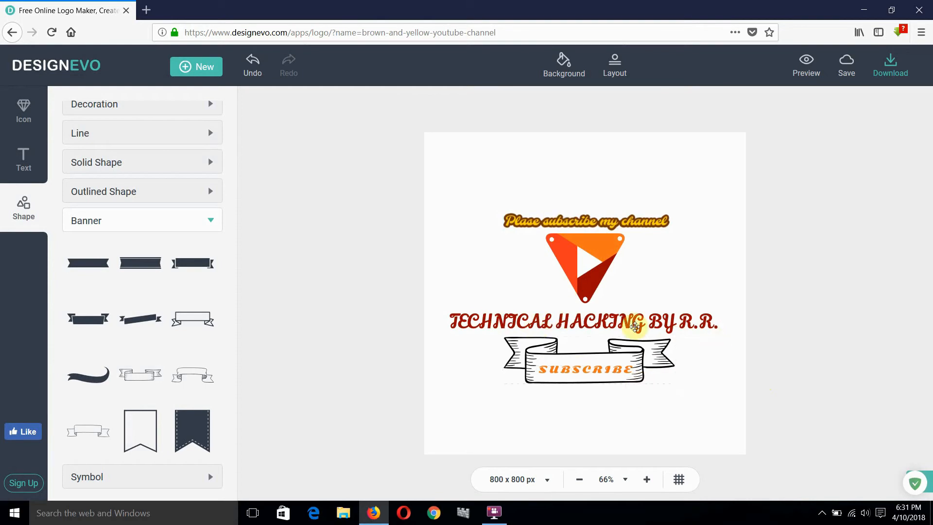
# Browse the YouTube icons and place the solid black rounded play button below the ribbon banner.
pyautogui.click(23, 109)
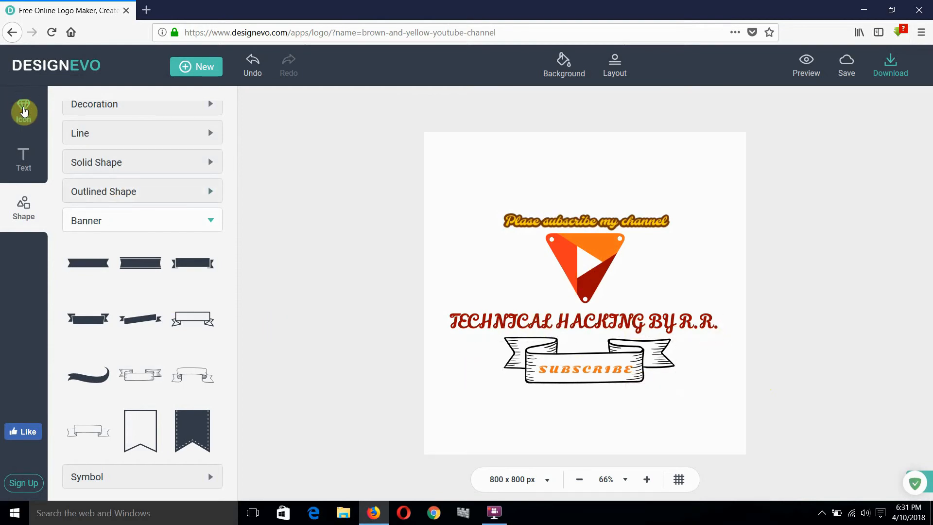
pyautogui.scroll(-2, 139, 384)
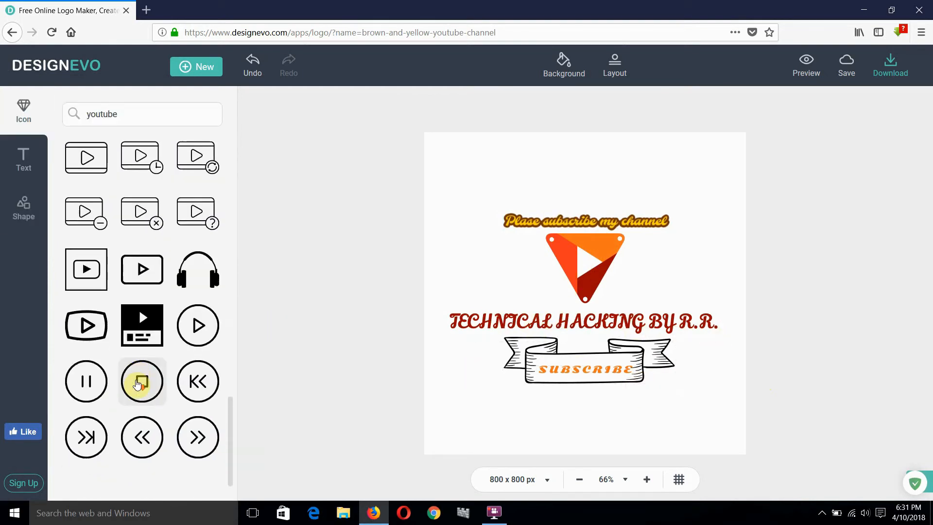
pyautogui.scroll(4, 139, 382)
pyautogui.scroll(3, 81, 354)
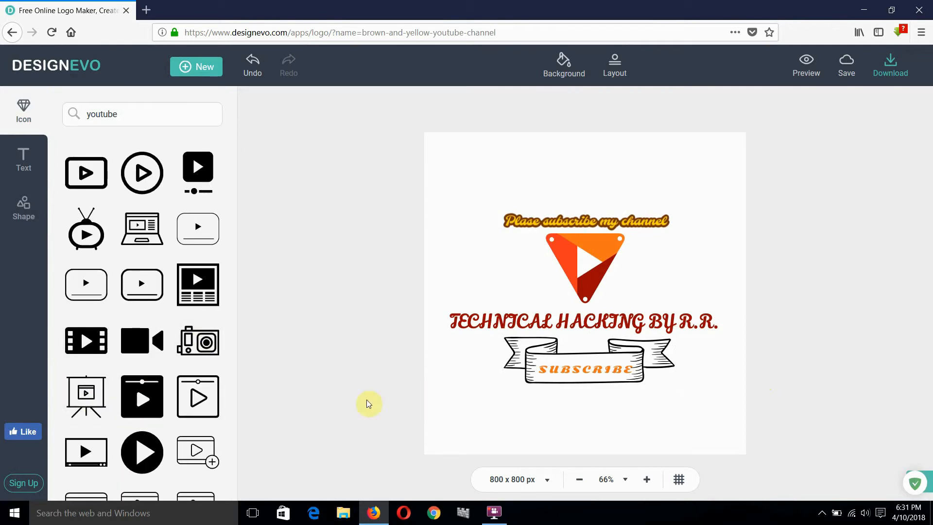
pyautogui.scroll(3, 151, 336)
pyautogui.scroll(-3, 152, 340)
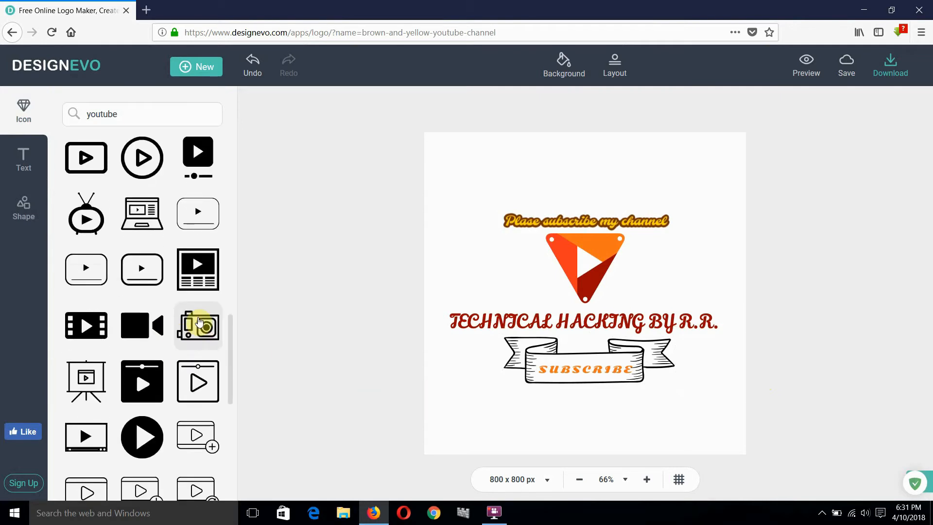
pyautogui.scroll(4, 204, 326)
pyautogui.scroll(7, 173, 316)
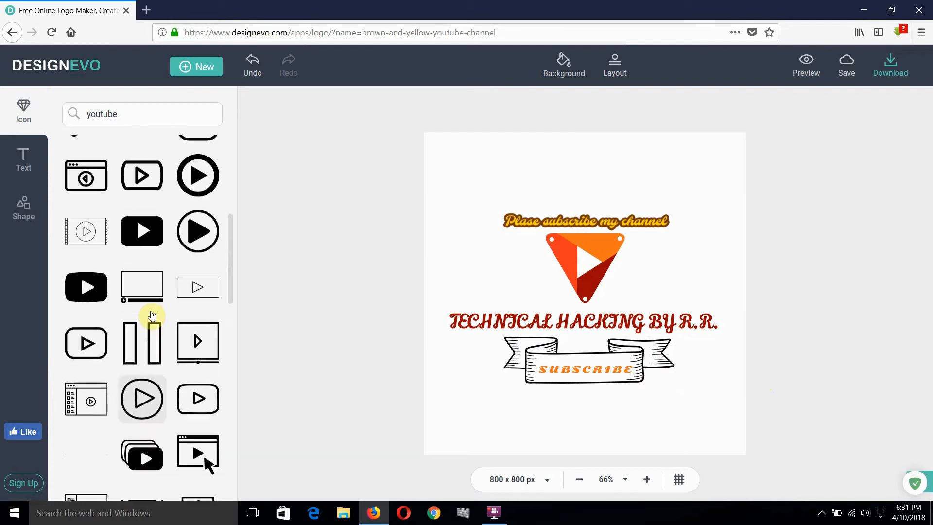
pyautogui.scroll(4, 153, 315)
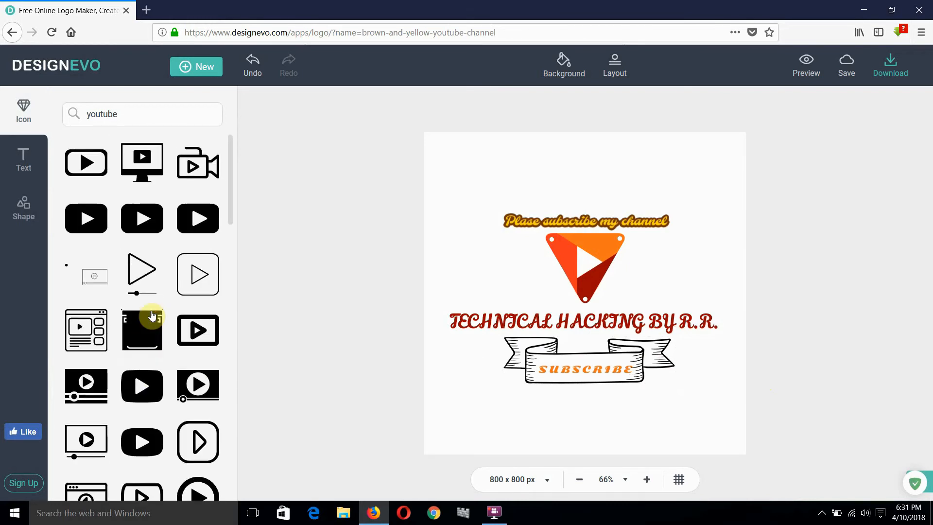
pyautogui.moveTo(141, 217); pyautogui.dragTo(588, 405)
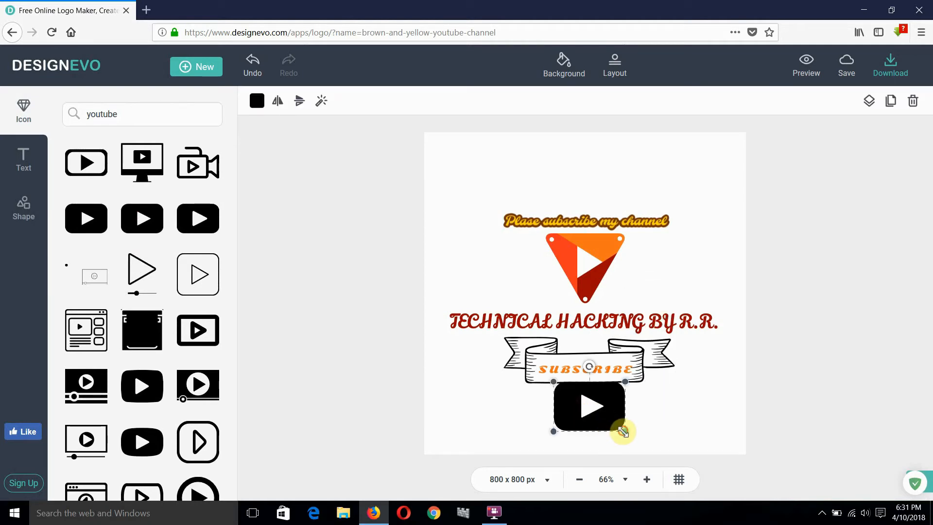
# Shrink the black play button slightly and align it directly under the ribbon banner, at about 328, 624.
pyautogui.moveTo(623, 431); pyautogui.dragTo(594, 416)
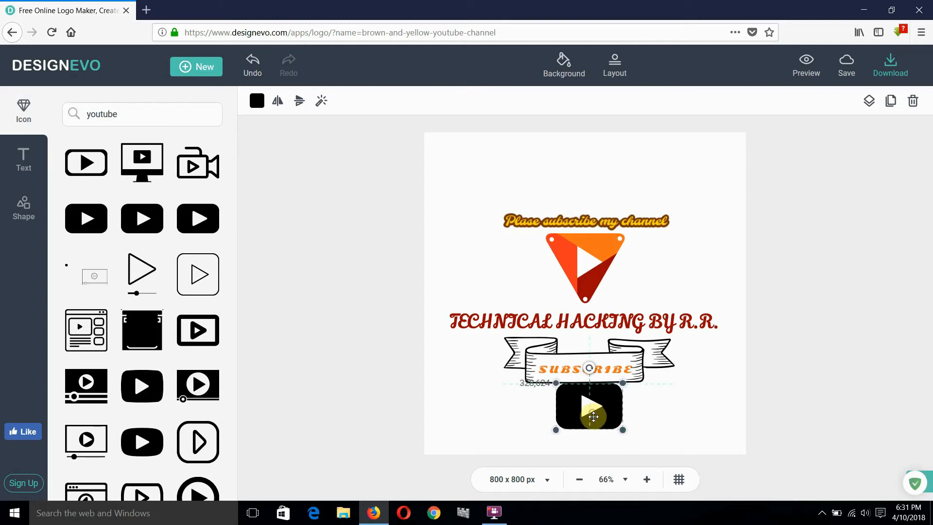
pyautogui.click(656, 426)
pyautogui.click(565, 408)
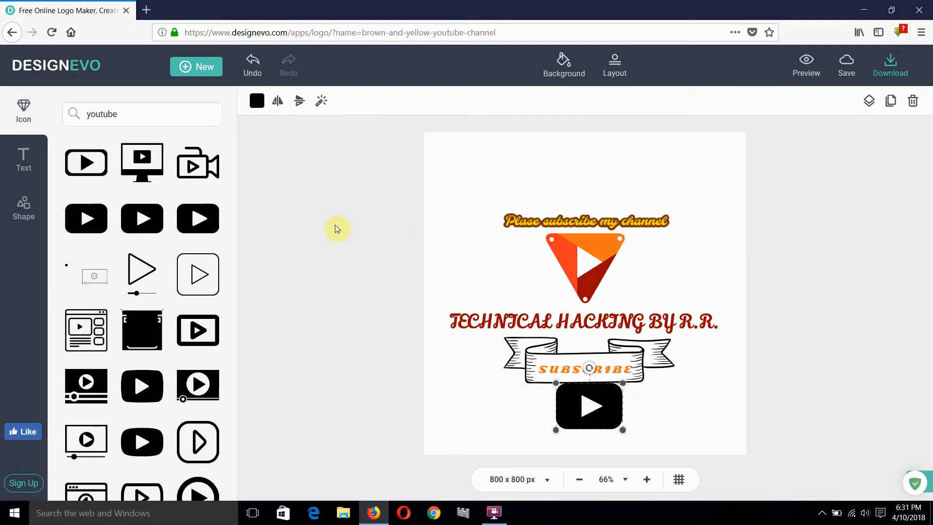
pyautogui.click(318, 109)
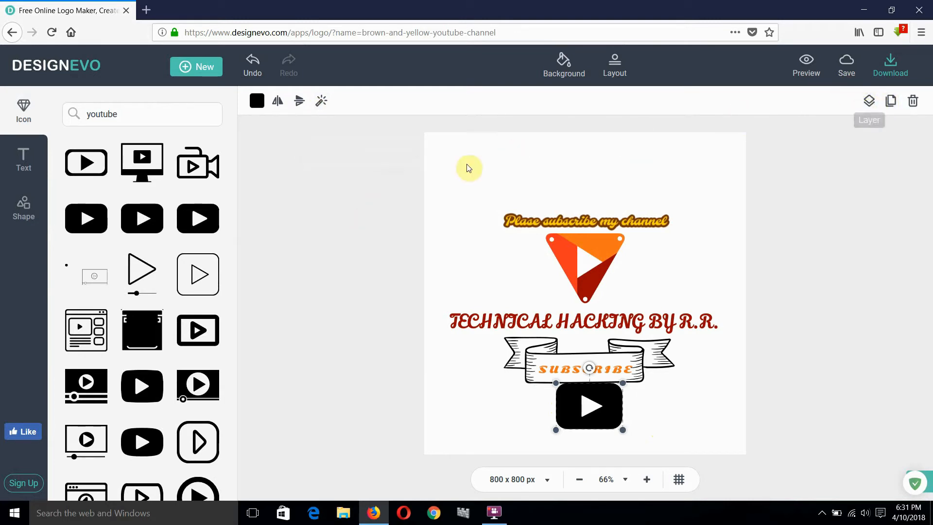
pyautogui.click(769, 350)
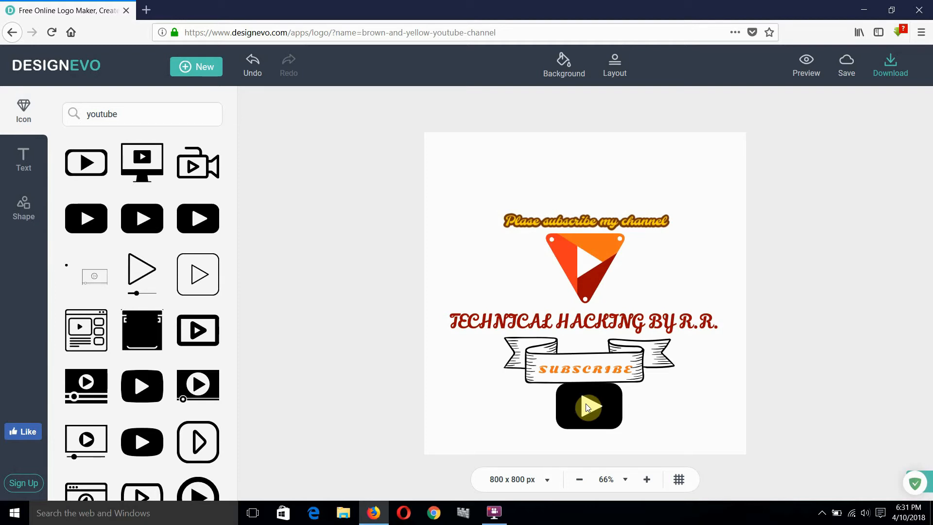
# Move the black play button slightly down and left so it sits centered beneath the ribbon banner with a small gap.
pyautogui.click(604, 413)
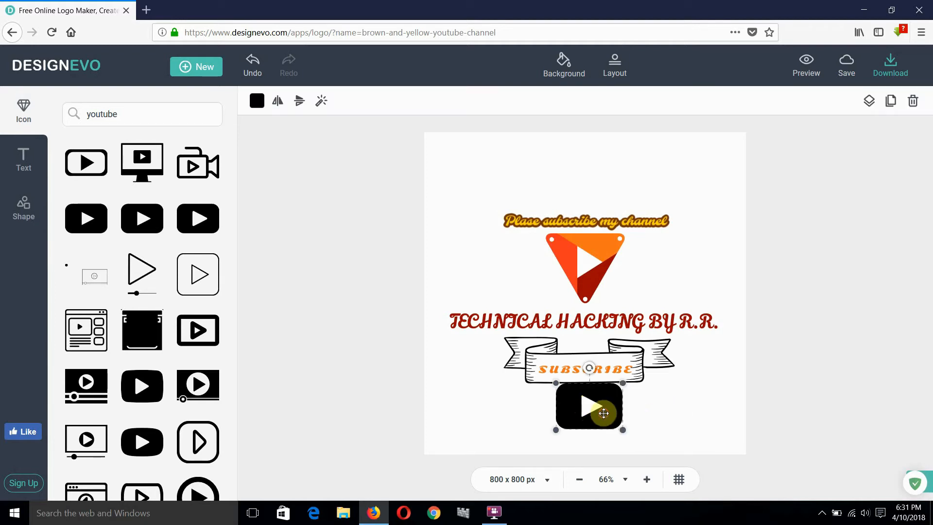
pyautogui.moveTo(604, 418); pyautogui.dragTo(601, 422)
pyautogui.click(687, 430)
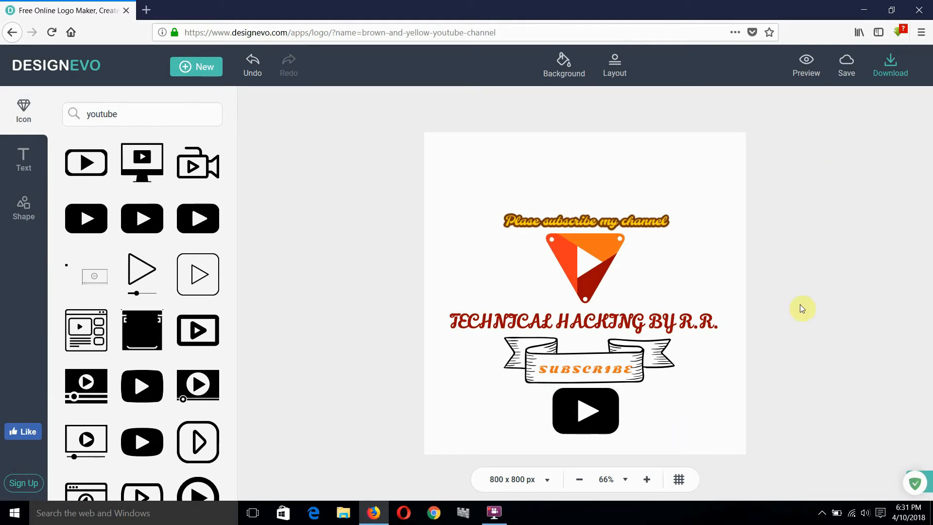
# Preview the logo on the business card, letterhead, notebook, laptop, T-shirt and office wall mockups, and return to the editor.
pyautogui.click(810, 72)
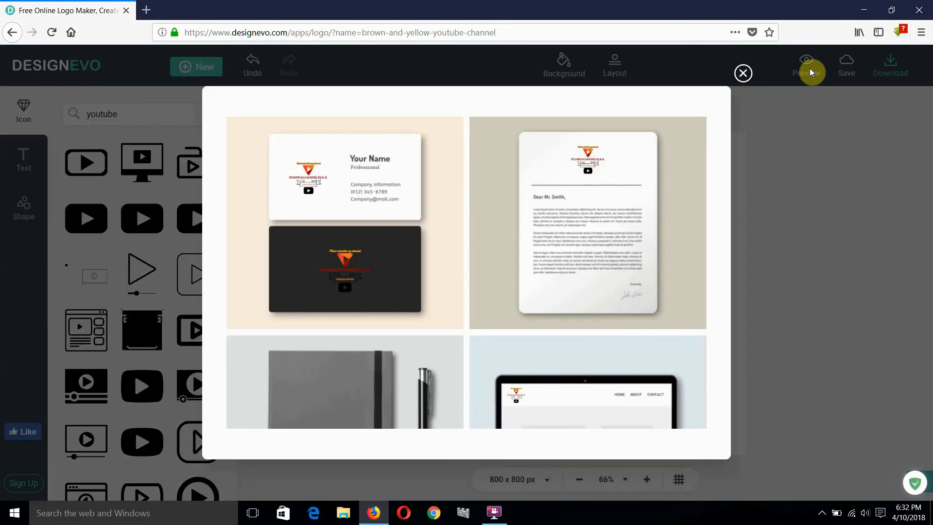
pyautogui.scroll(-6, 381, 229)
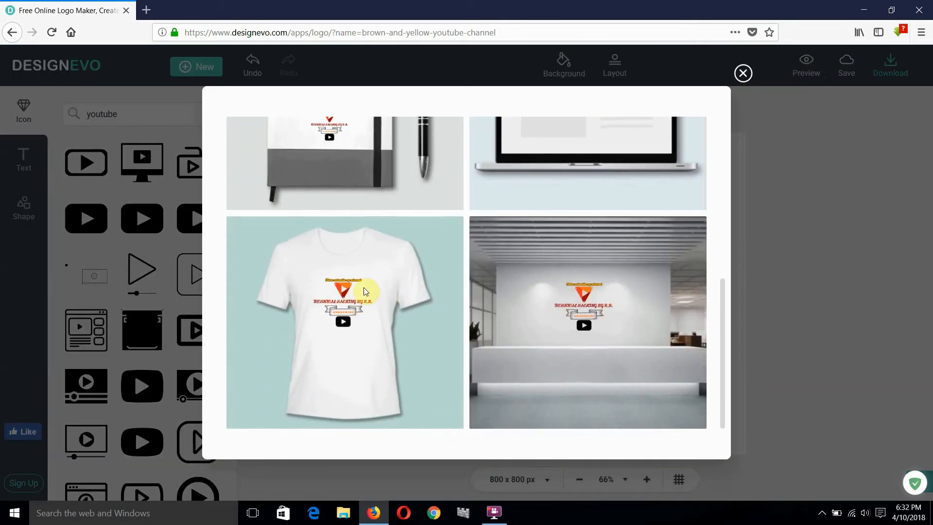
pyautogui.click(743, 73)
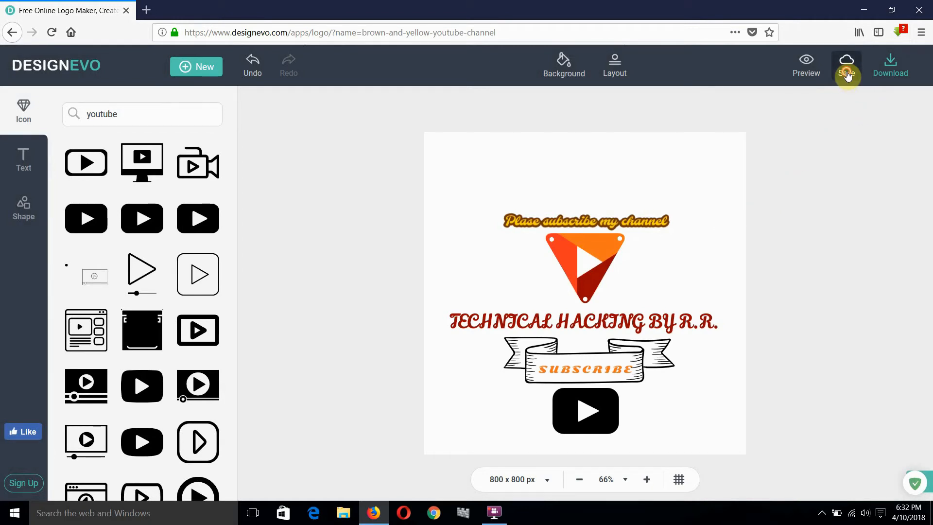
# Download the logo with the FREE package, copying the DesignEvo credit code and agreeing to the credit terms.
pyautogui.click(896, 76)
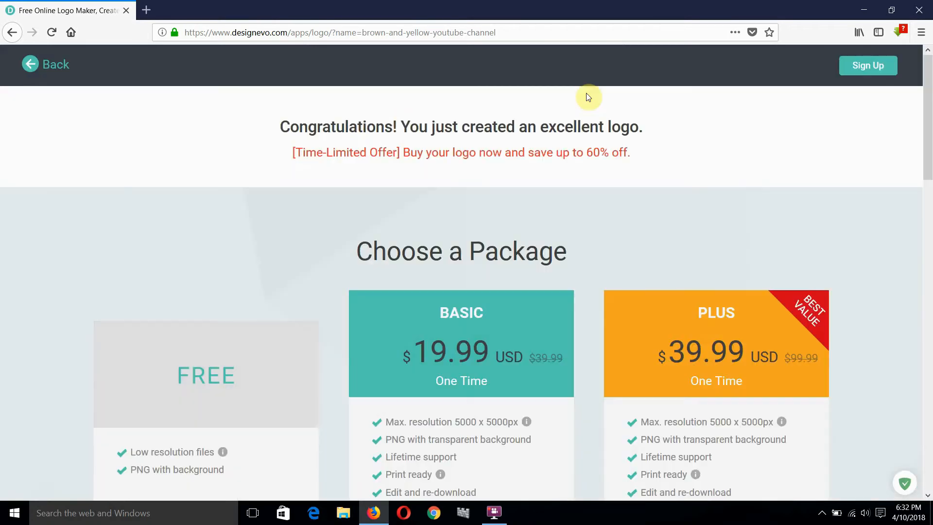
pyautogui.scroll(-6, 457, 246)
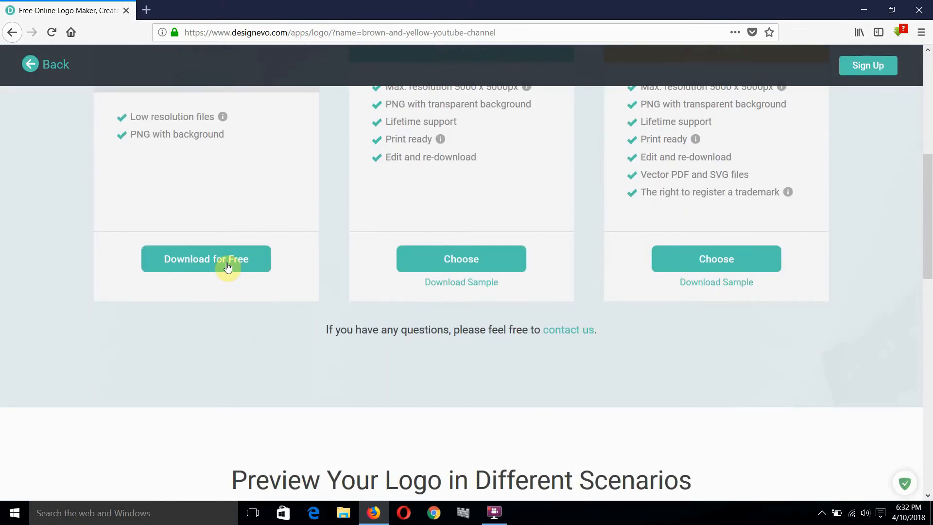
pyautogui.scroll(4, 227, 238)
pyautogui.scroll(-4, 204, 292)
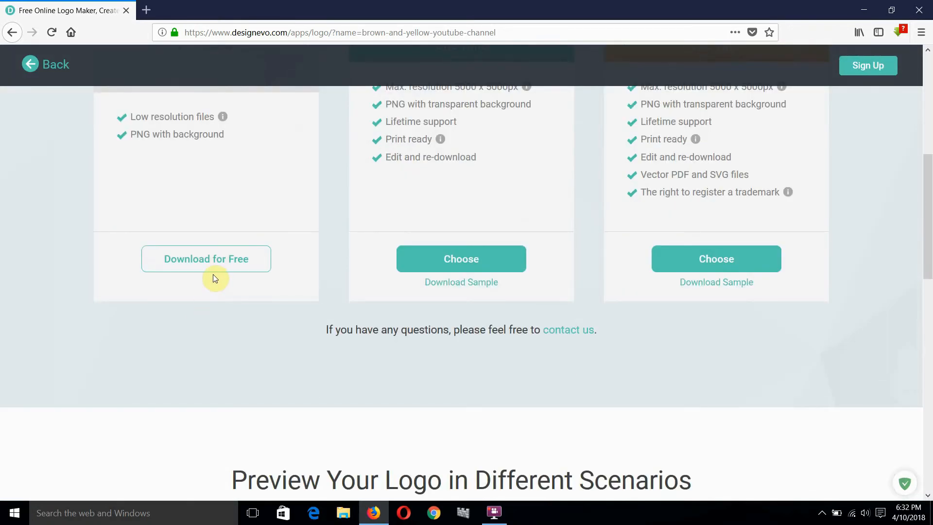
pyautogui.click(217, 265)
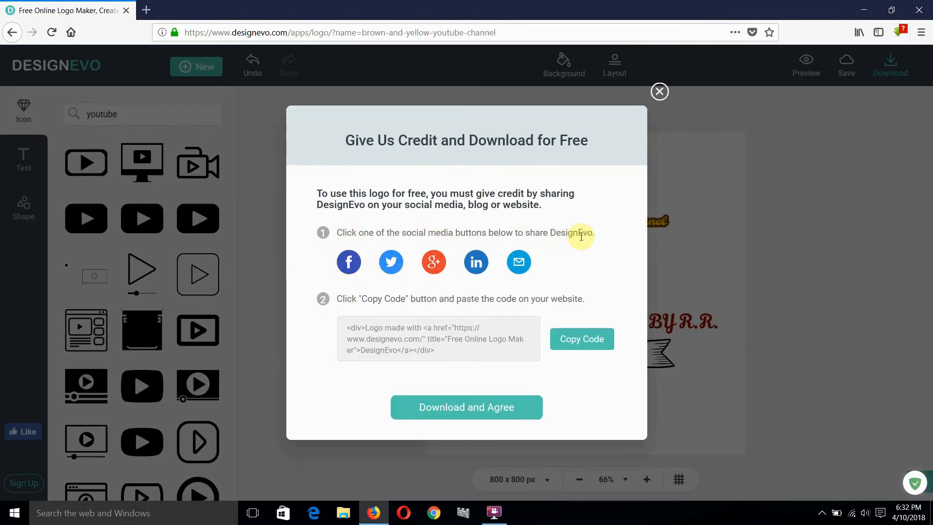
pyautogui.click(577, 339)
pyautogui.click(474, 408)
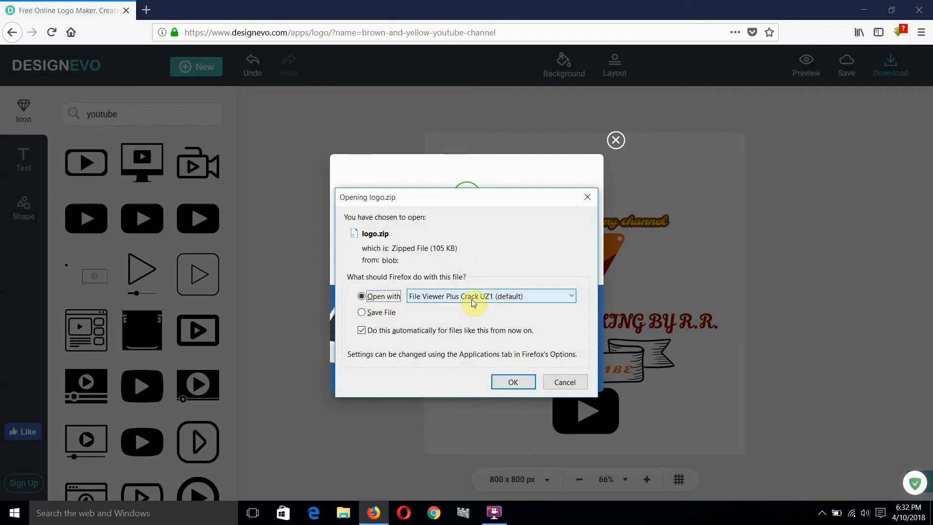
# Open the downloaded logo.zip with File Viewer Plus, dismiss the saved-design message and minimize the browser.
pyautogui.click(475, 297)
pyautogui.click(430, 307)
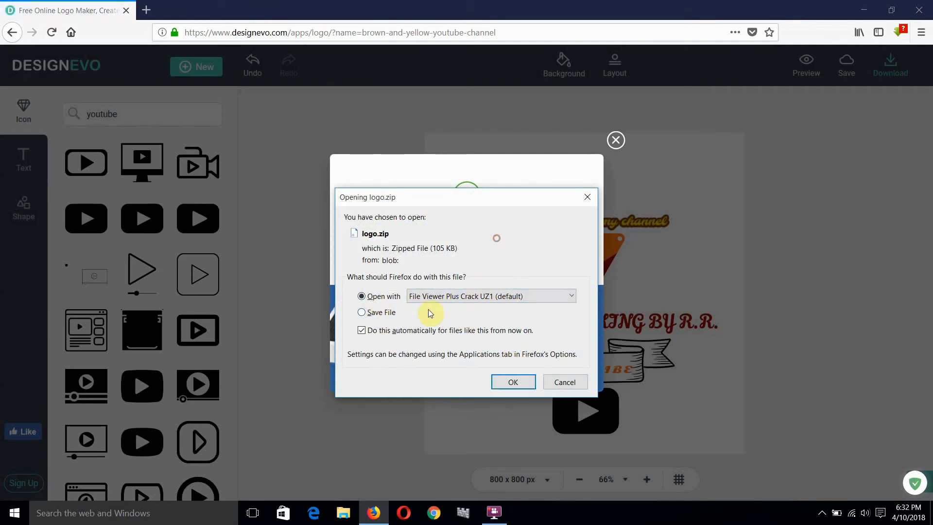
pyautogui.click(389, 312)
pyautogui.click(391, 296)
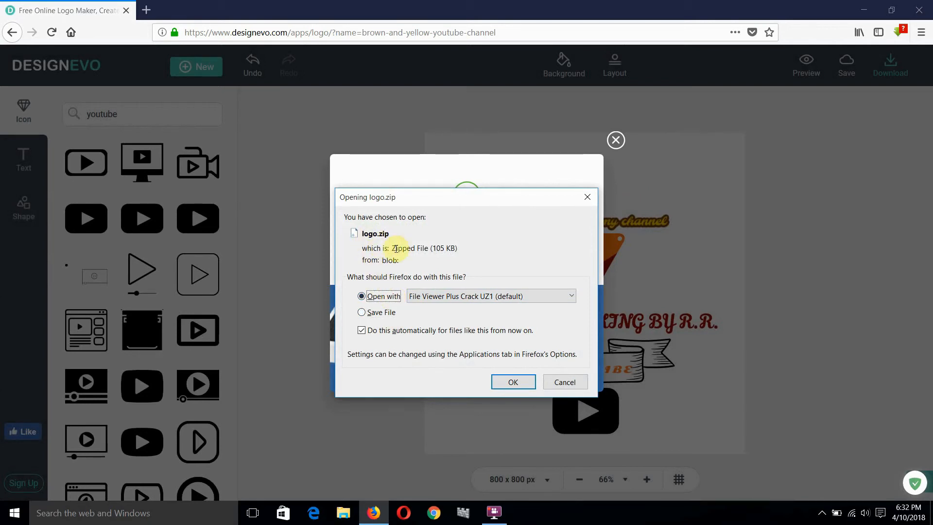
pyautogui.click(513, 384)
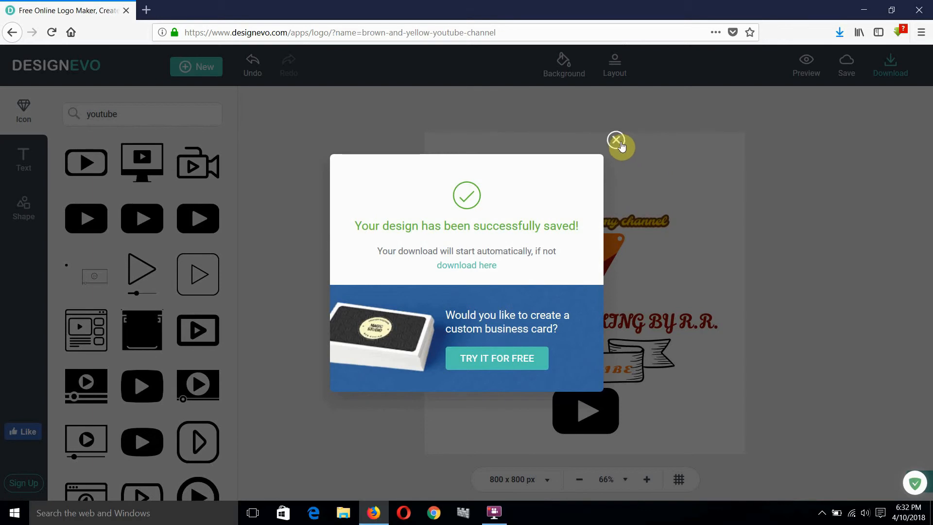
pyautogui.click(617, 141)
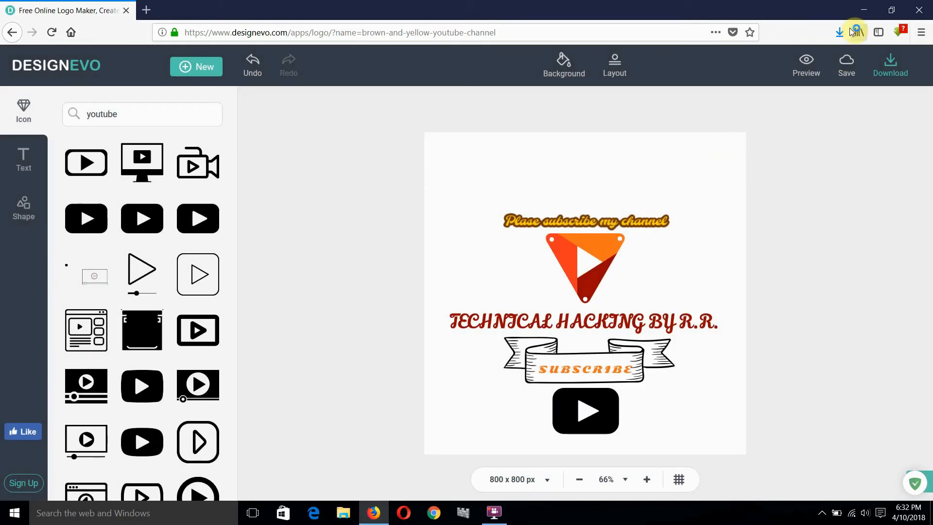
pyautogui.click(858, 16)
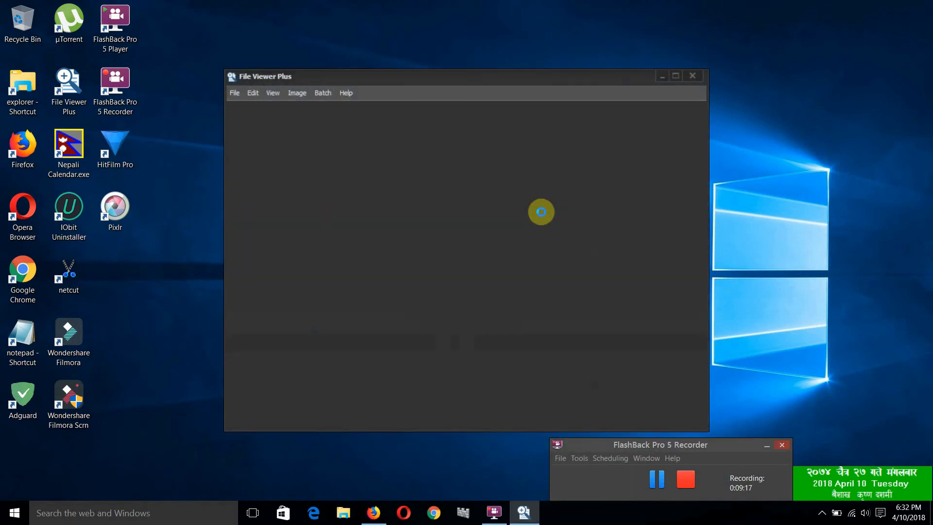
# Extract logo.zip to the same folder and open the inner logo folder in a maximized File Explorer window.
pyautogui.click(412, 396)
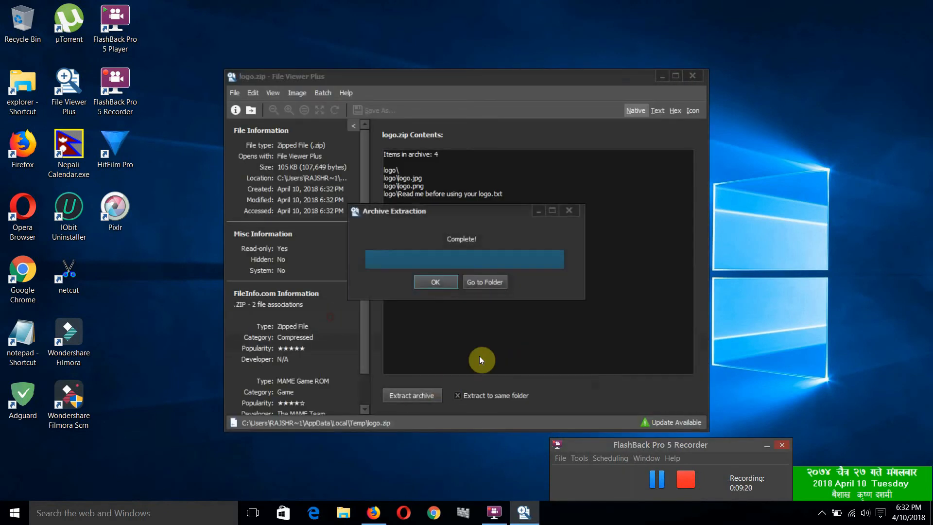
pyautogui.click(435, 282)
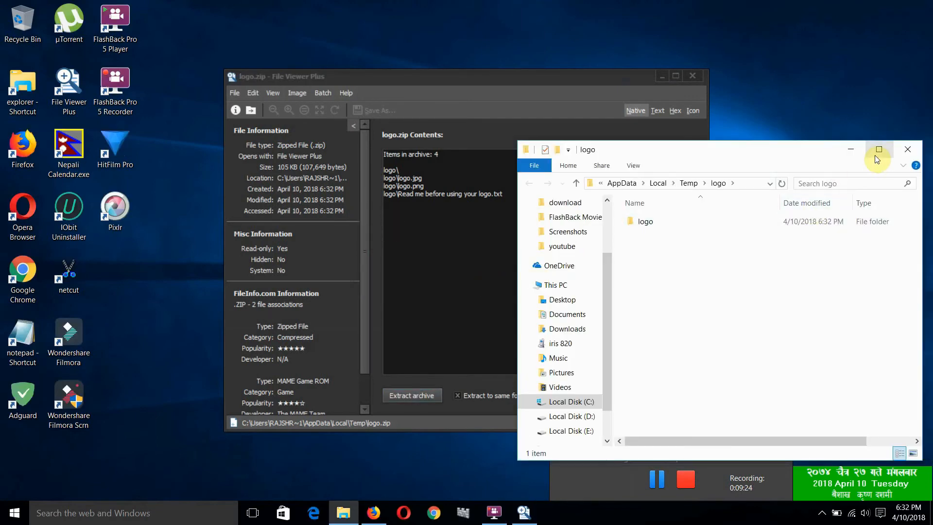
pyautogui.click(879, 151)
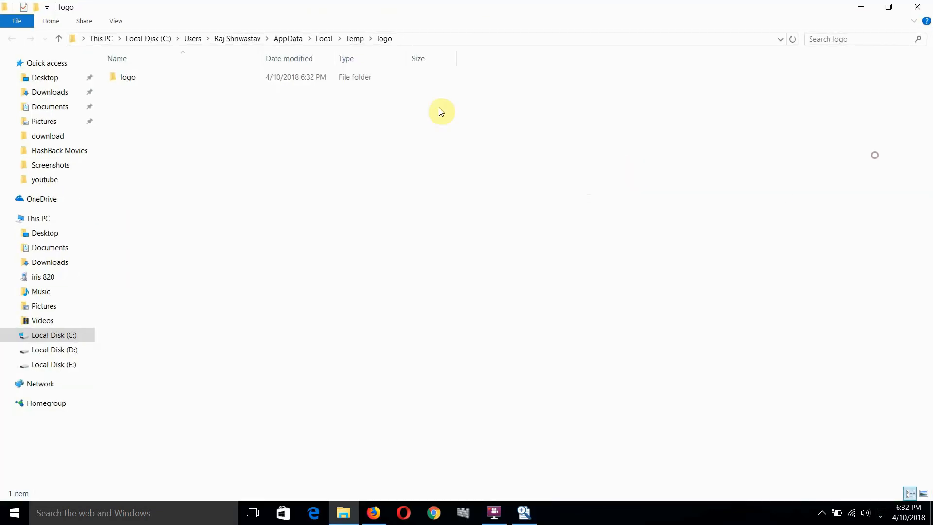
pyautogui.doubleClick(328, 80)
# Check the extracted logo.png in Pixlr and the "Read me before using your logo" text file, closing each one.
pyautogui.doubleClick(192, 97)
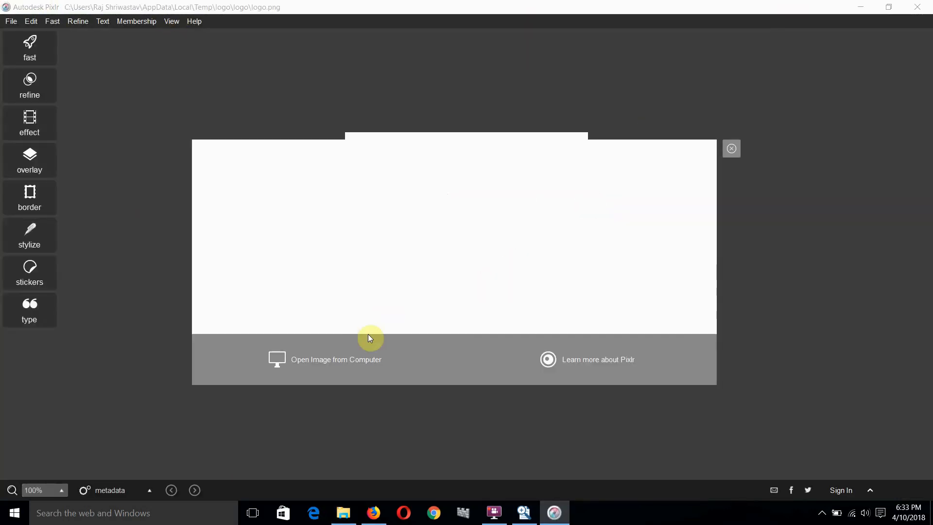
pyautogui.click(732, 148)
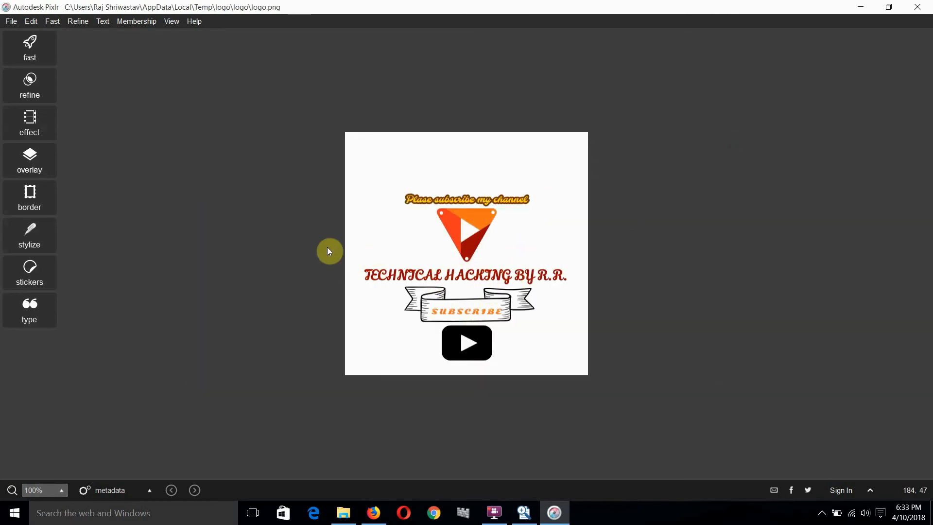
pyautogui.click(23, 46)
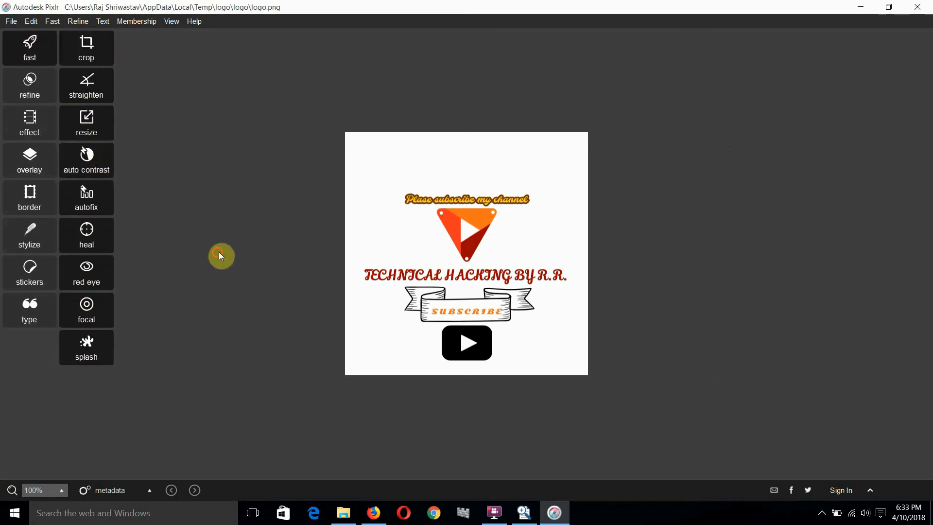
pyautogui.click(918, 7)
pyautogui.doubleClick(273, 107)
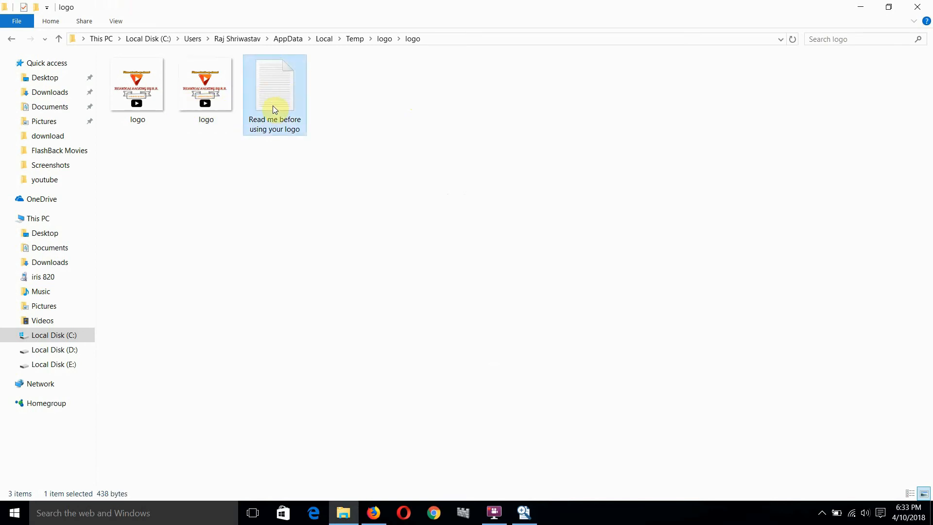
pyautogui.click(394, 11)
# Copy the two extracted logo images and open the youtube folder on Local Disk (D:).
pyautogui.moveTo(229, 188); pyautogui.dragTo(152, 105)
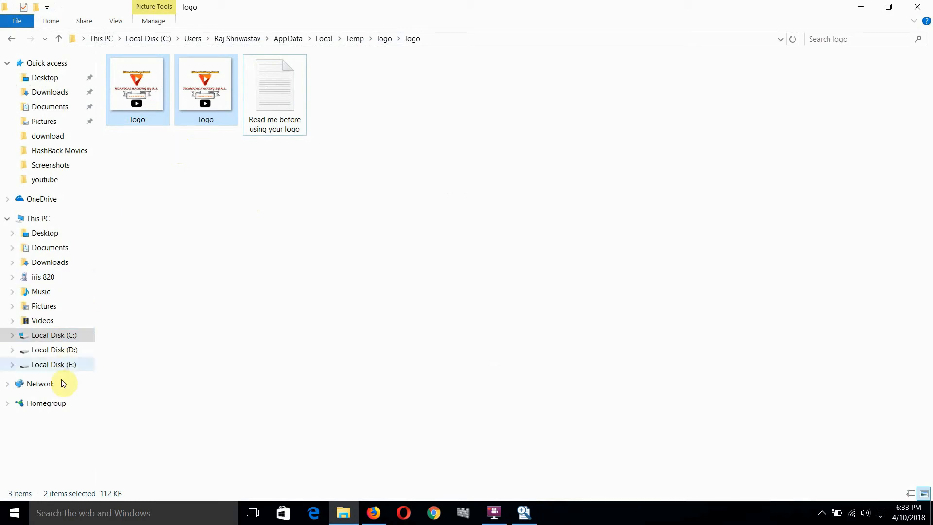
pyautogui.click(68, 351)
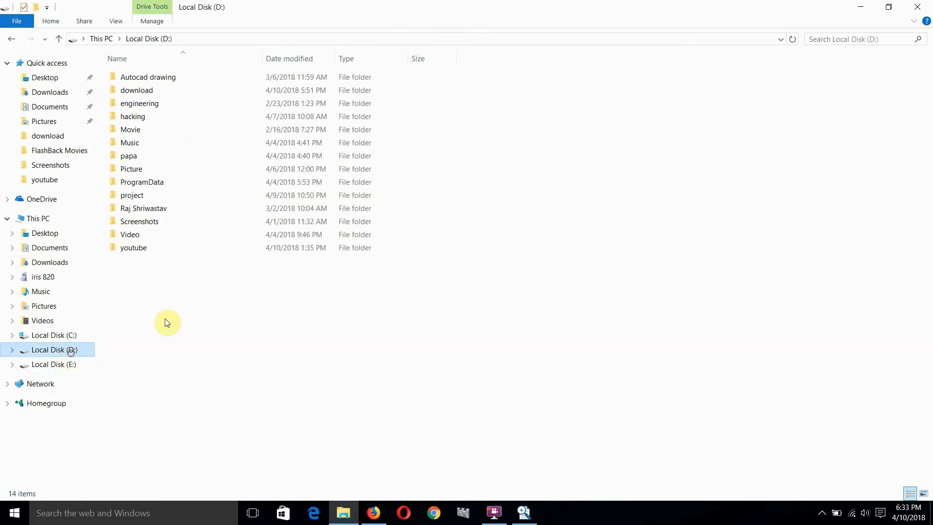
pyautogui.doubleClick(204, 245)
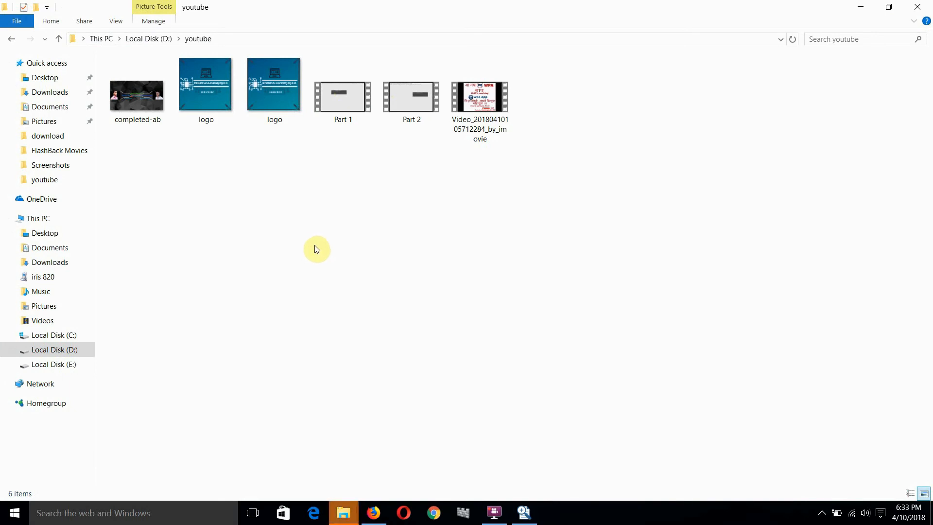
# Resolve the name conflict of the pasted logo images by skipping the files with the same names.
pyautogui.click(343, 512)
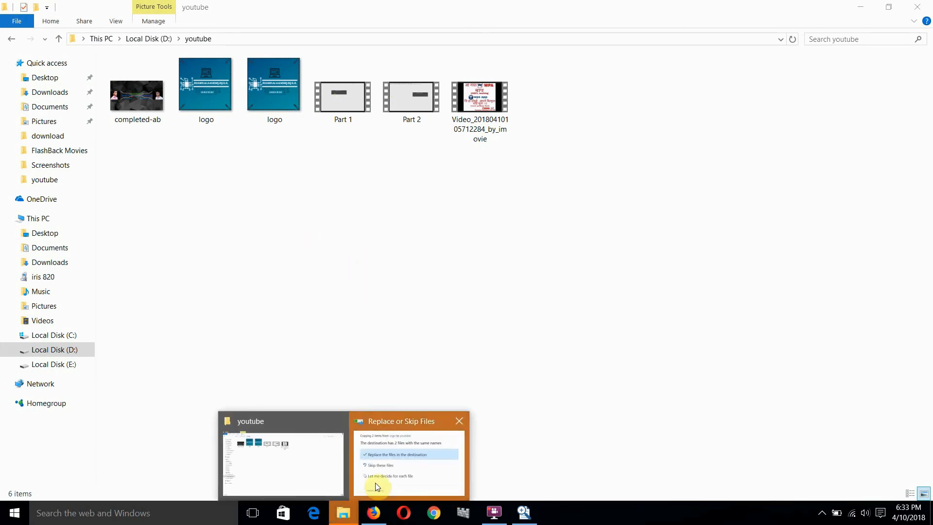
pyautogui.click(378, 487)
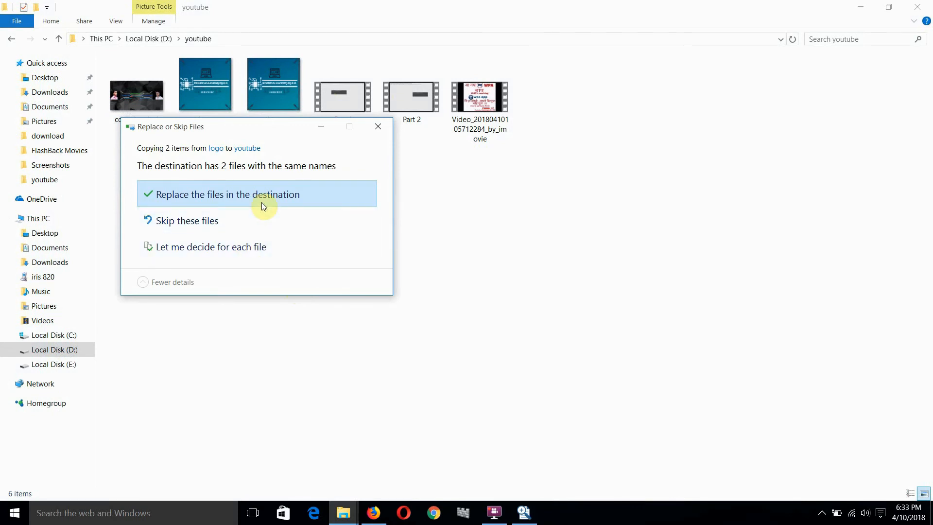
pyautogui.click(257, 221)
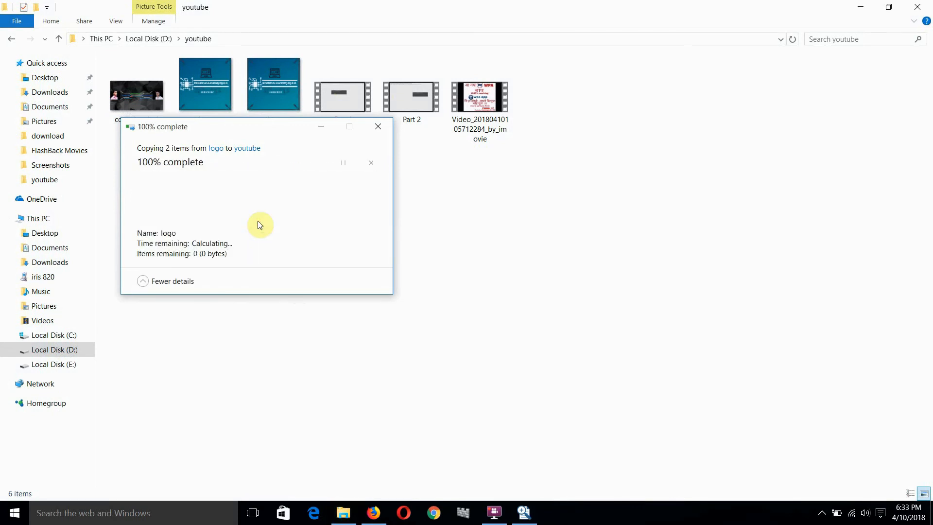
# Paste the logo images into the youtube folder, keeping both versions of logo.jpg and logo.png, and minimize the folder window.
pyautogui.rightClick(258, 221)
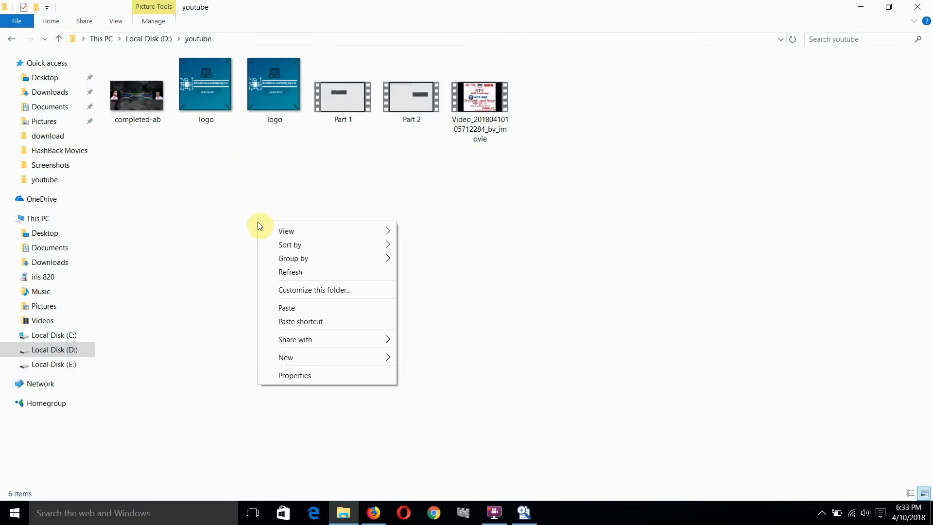
pyautogui.click(298, 306)
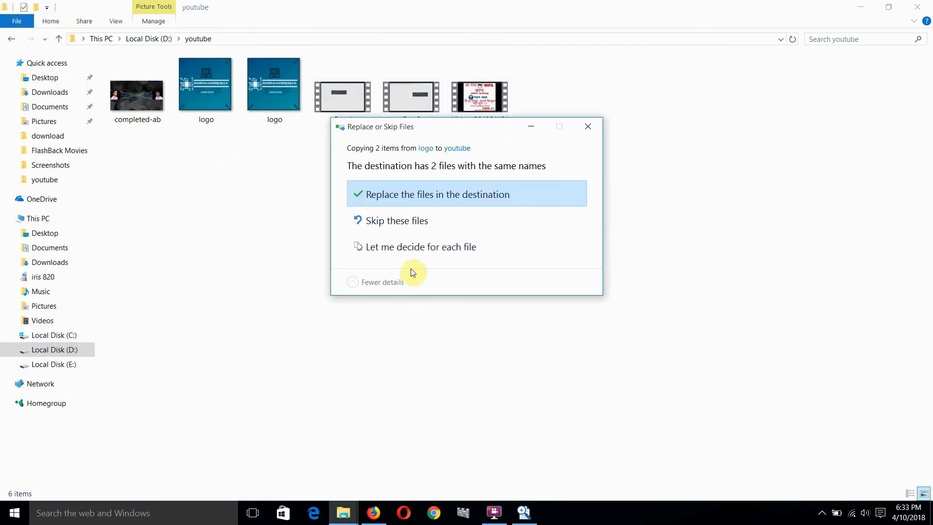
pyautogui.click(415, 257)
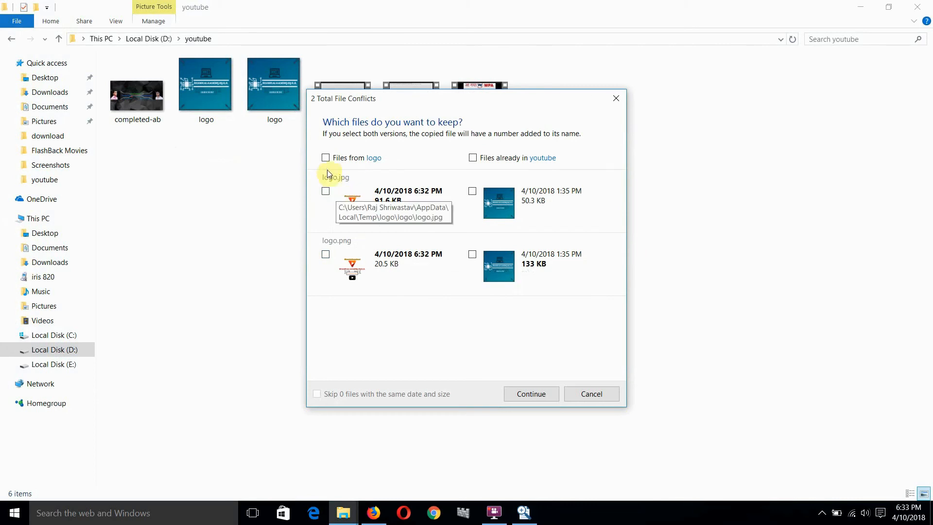
pyautogui.click(326, 157)
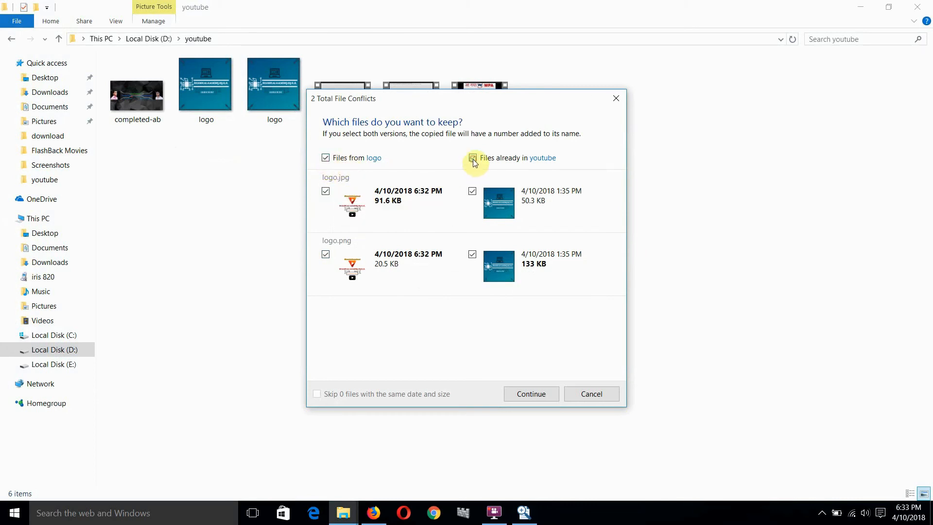
pyautogui.click(521, 394)
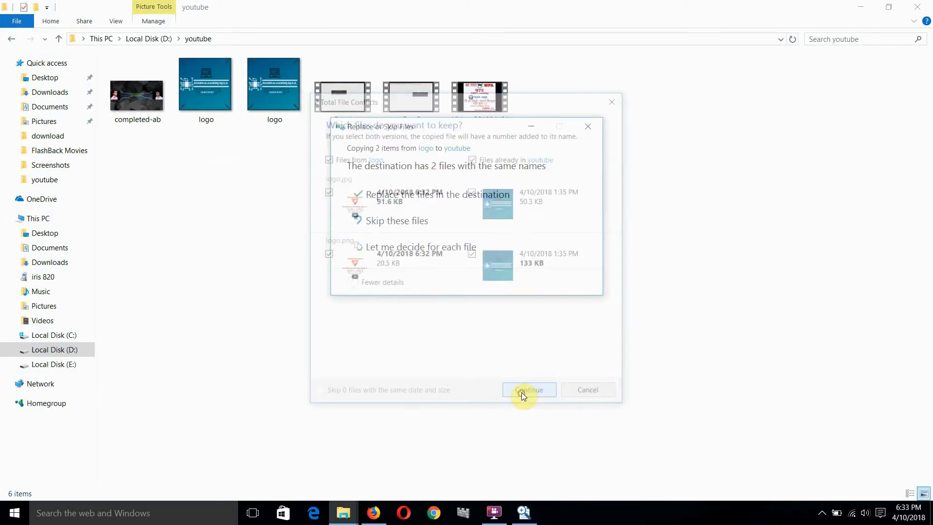
pyautogui.click(321, 271)
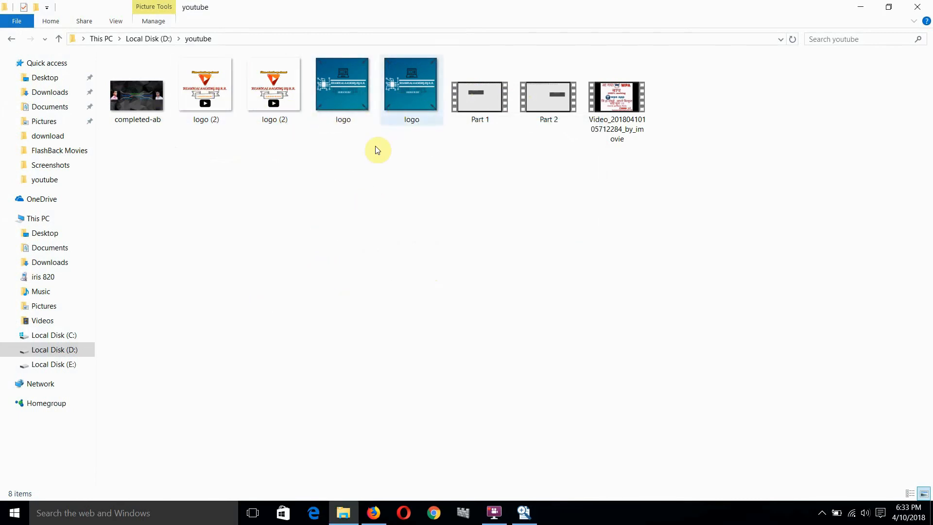
pyautogui.click(860, 7)
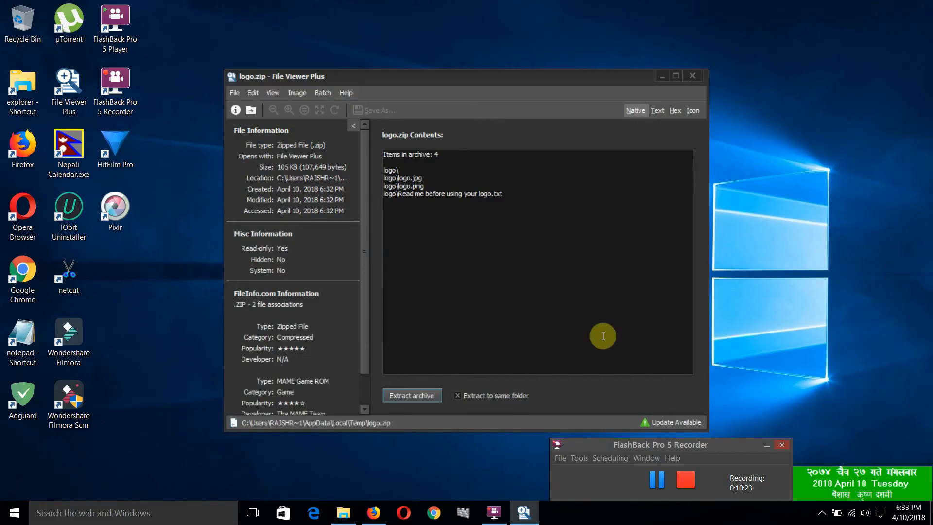
# Close the logo.zip viewer, switch to Firefox, and open YouTube in a new tab with its video paused.
pyautogui.click(692, 76)
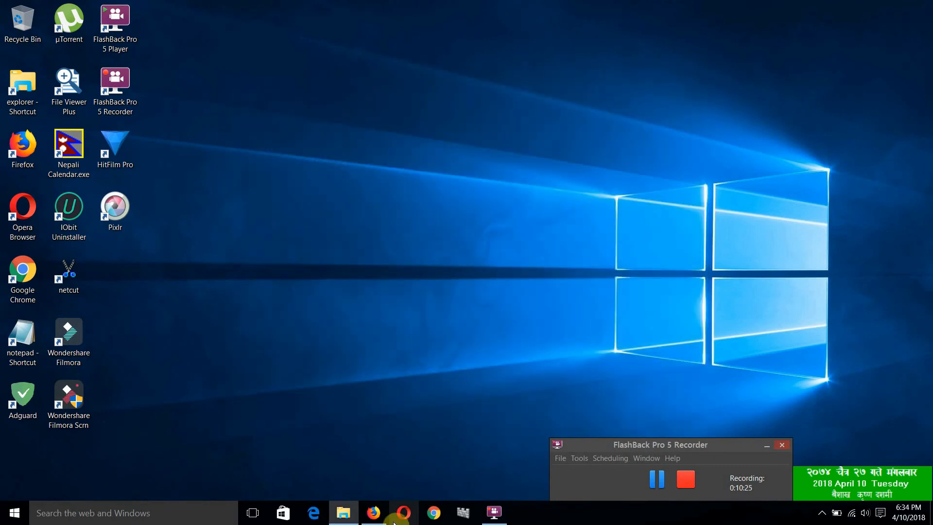
pyautogui.click(374, 513)
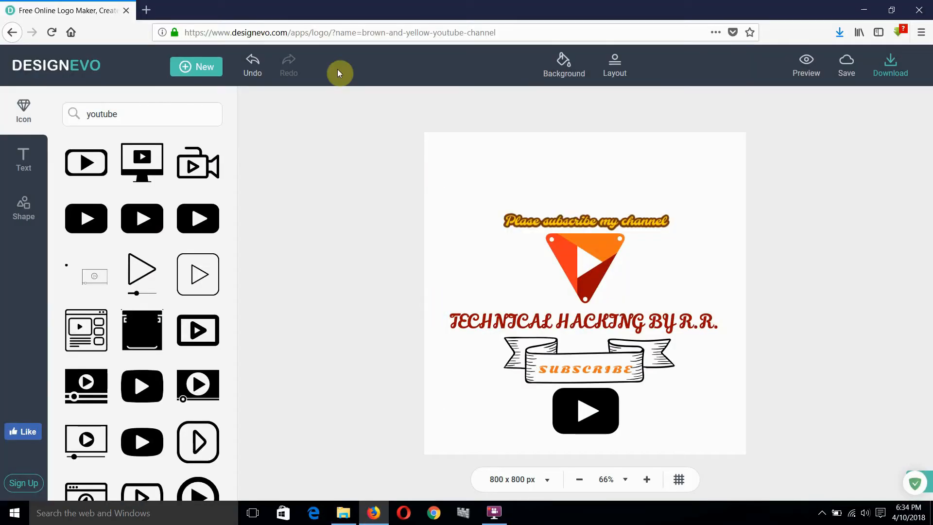
pyautogui.click(155, 10)
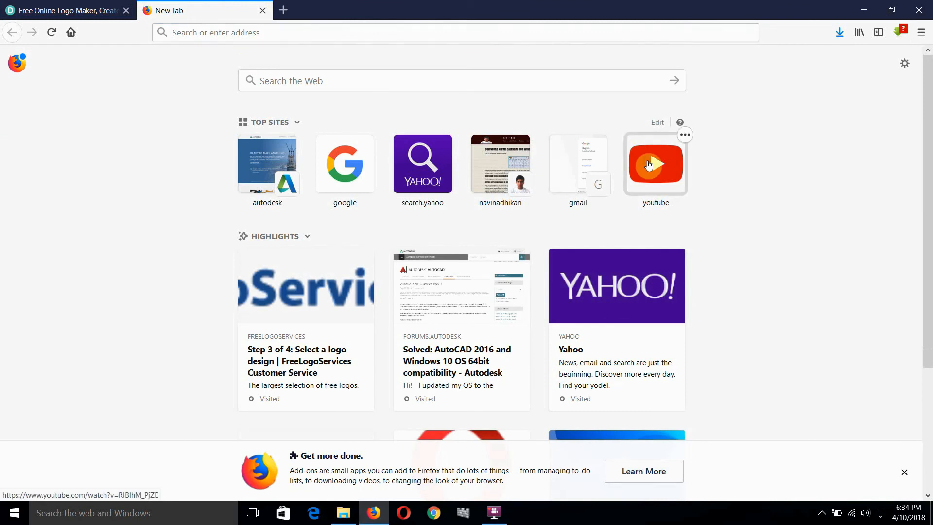
pyautogui.click(649, 165)
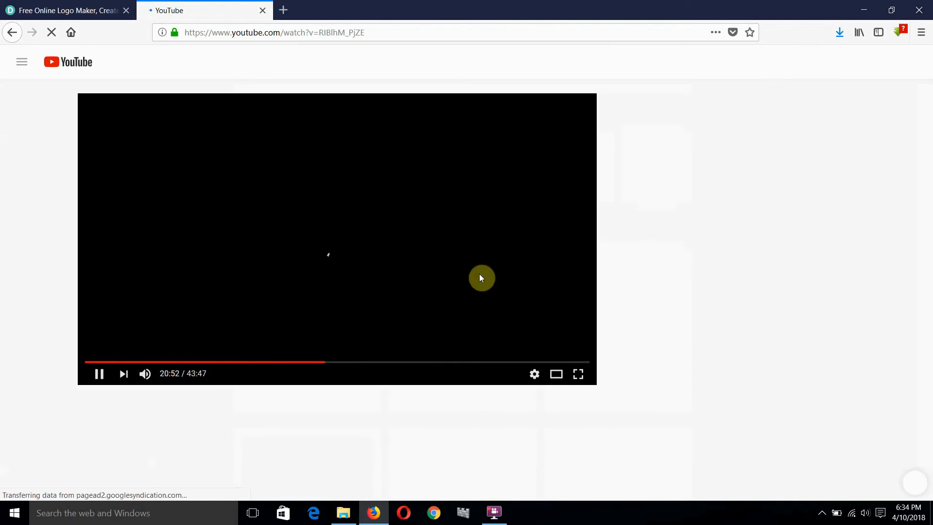
pyautogui.click(367, 256)
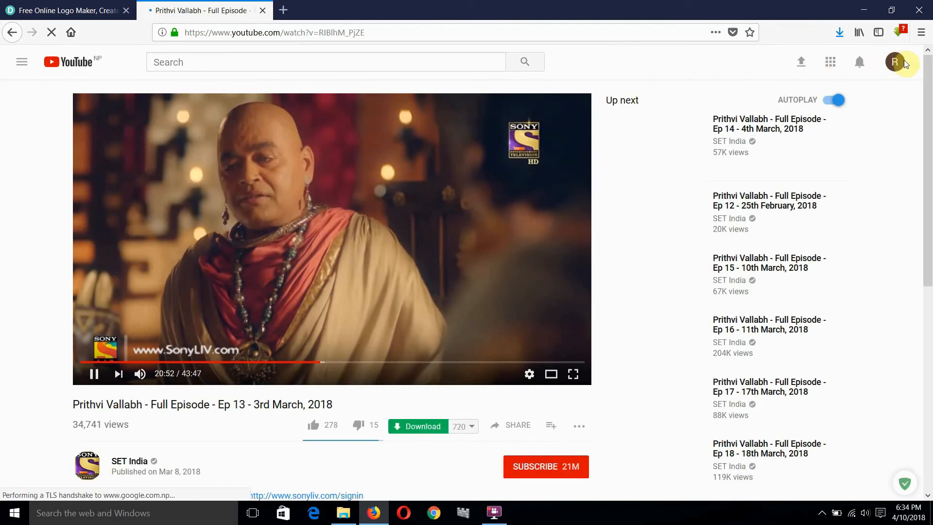
# Switch YouTube to the first account in the list of signed-in accounts.
pyautogui.click(896, 62)
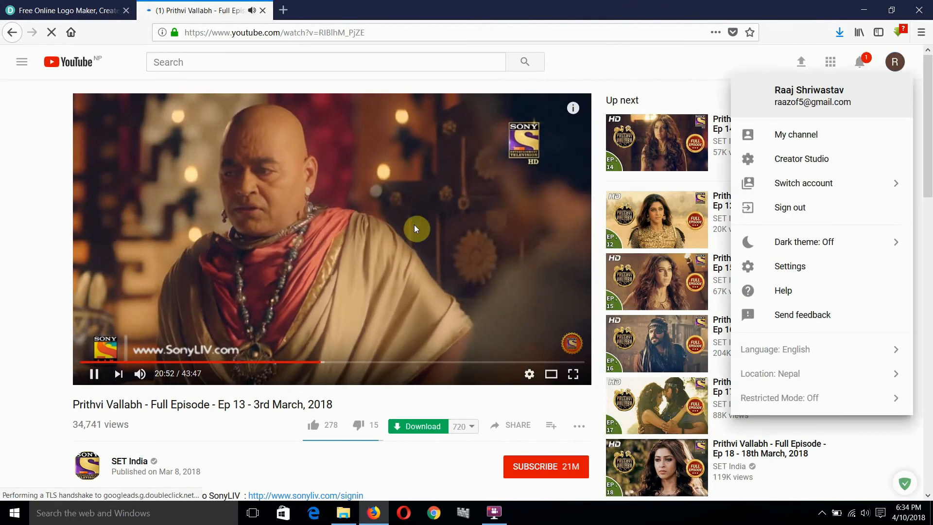
pyautogui.click(415, 225)
pyautogui.click(895, 62)
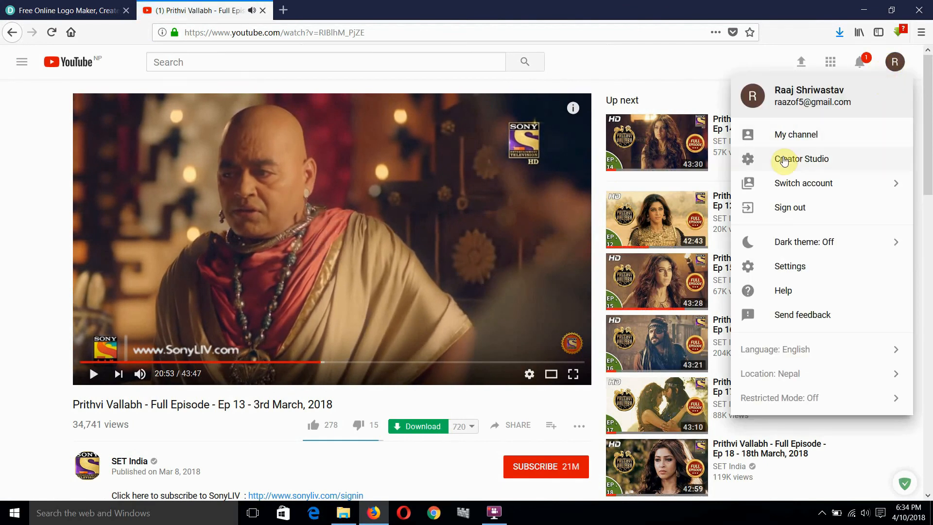
pyautogui.click(808, 188)
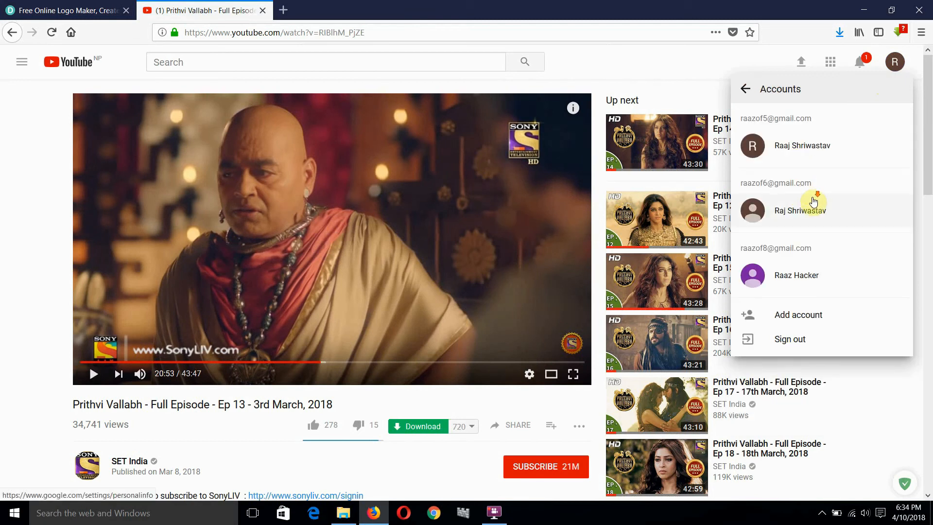
pyautogui.click(785, 157)
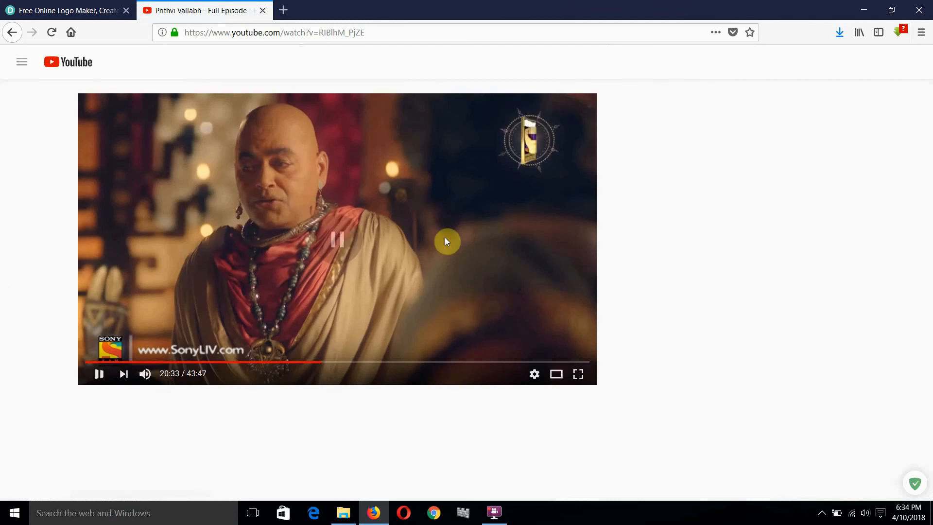
# Pause the restarted video and open the account's channel page through Creator Studio.
pyautogui.click(445, 238)
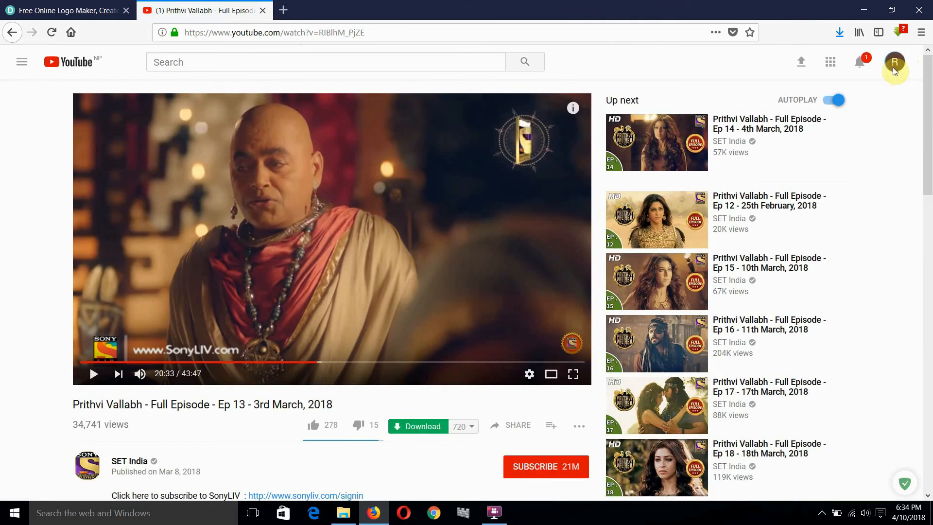
pyautogui.click(893, 66)
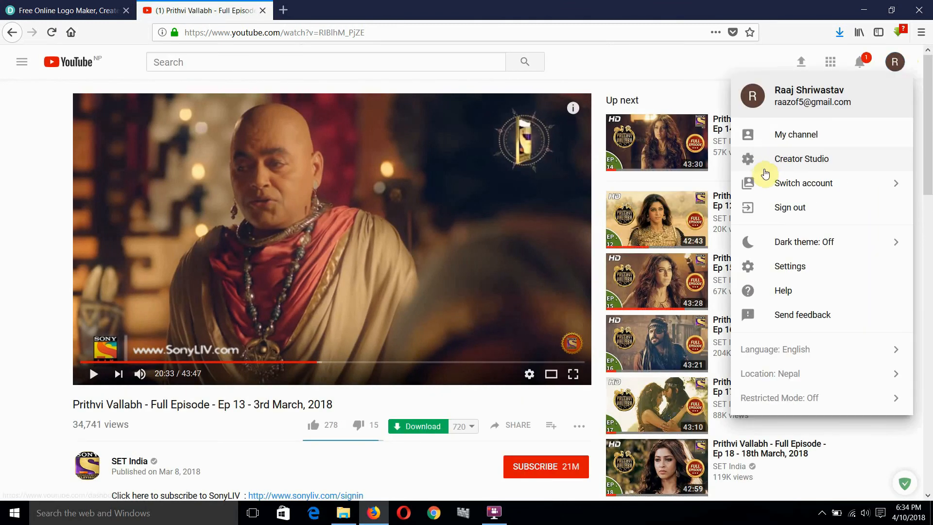
pyautogui.click(794, 166)
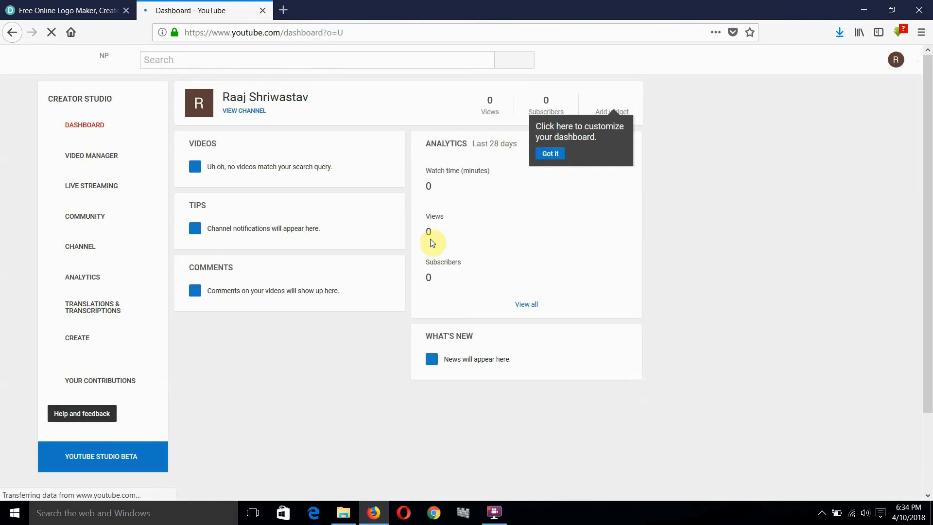
pyautogui.click(237, 112)
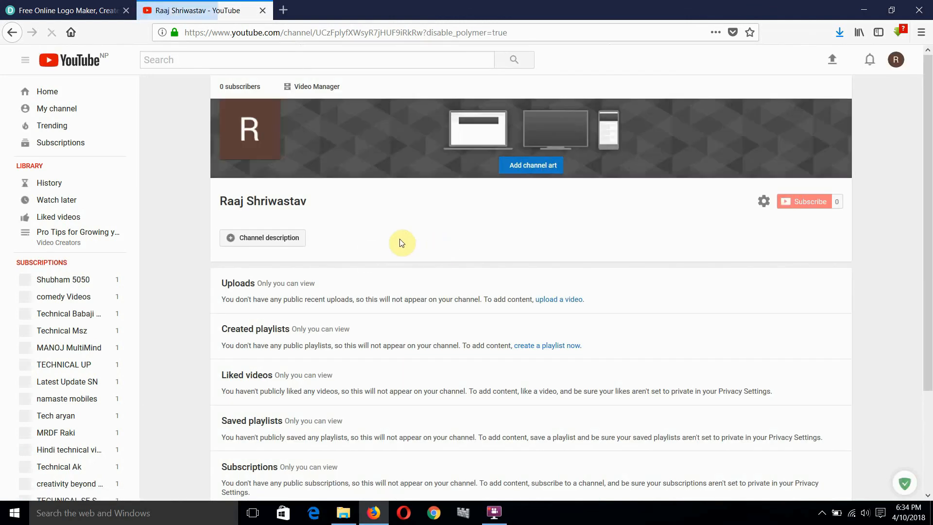
# Start editing the channel icon in the Google account and choose to upload a photo.
pyautogui.moveTo(553, 143)
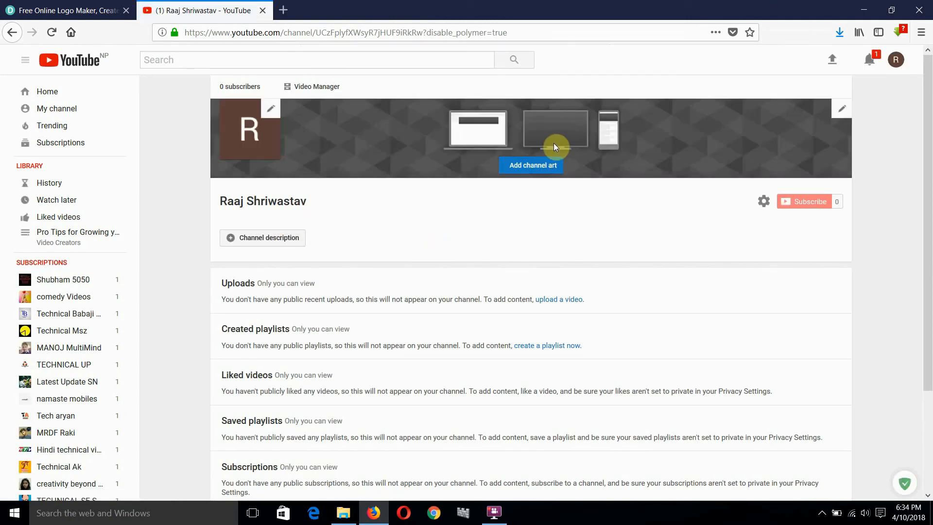
pyautogui.click(278, 116)
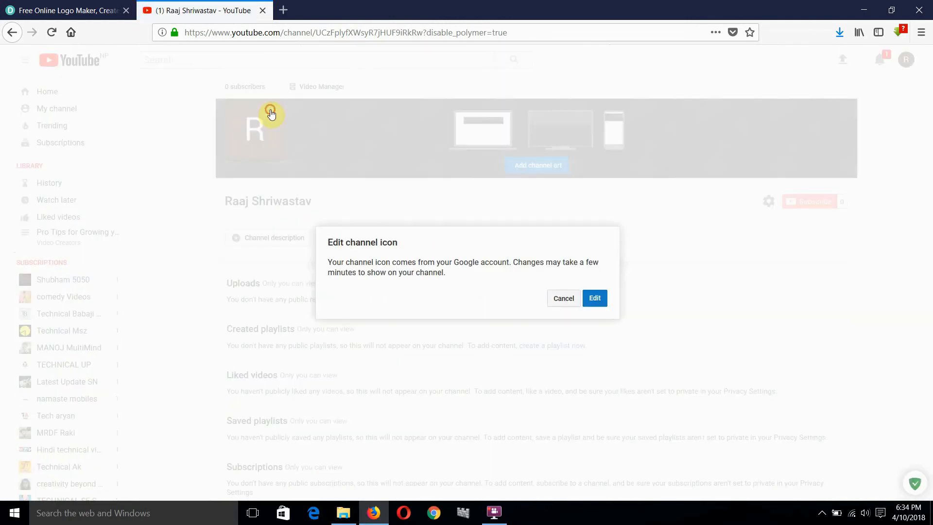
pyautogui.click(594, 298)
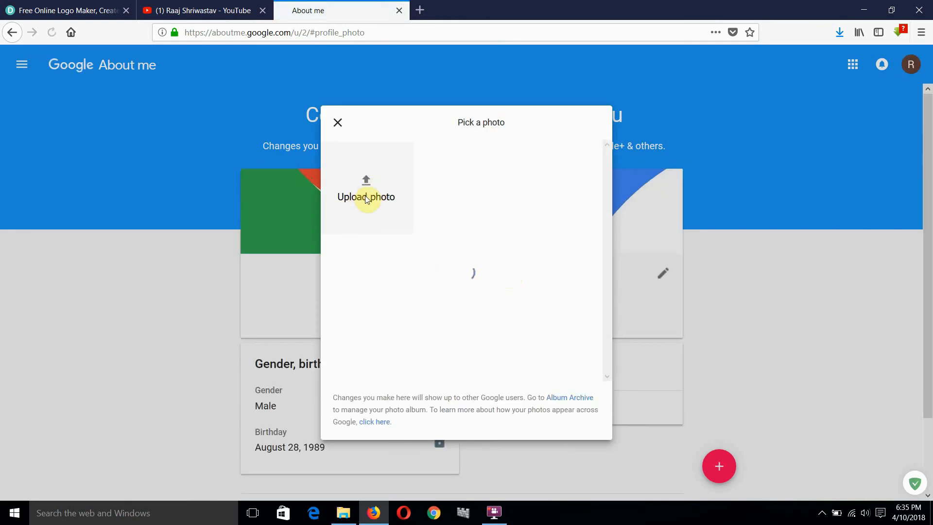
pyautogui.click(366, 195)
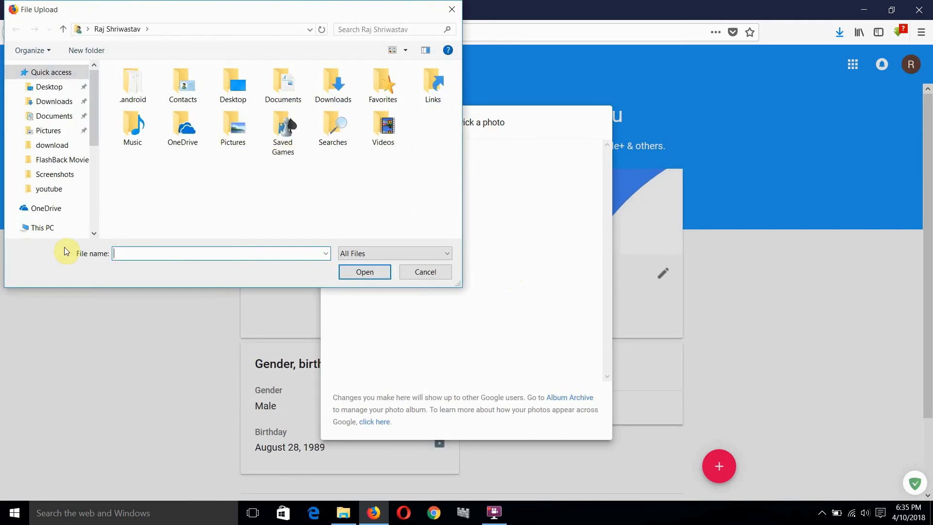
# Upload the first logo (2) image from the youtube folder on Local Disk (D:) and set it, uncropped, as the profile photo.
pyautogui.scroll(-2, 71, 208)
pyautogui.click(66, 154)
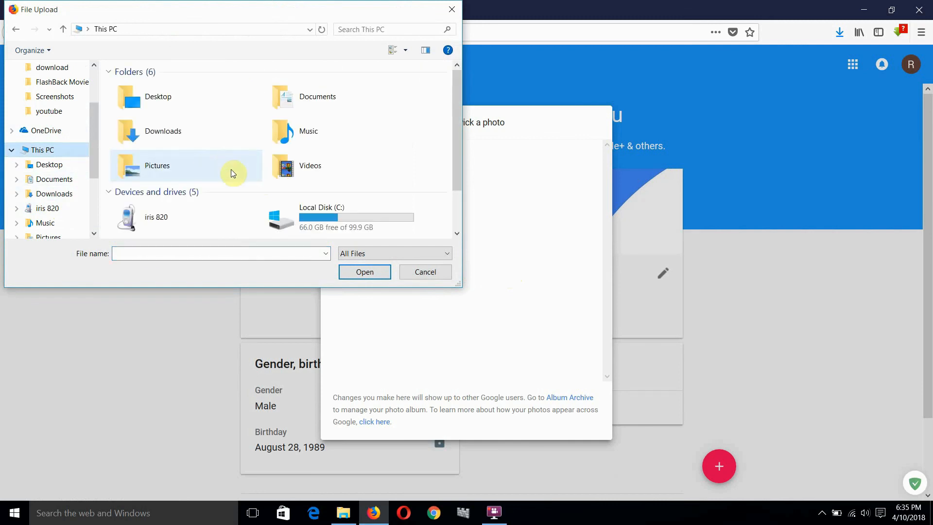
pyautogui.scroll(-2, 253, 195)
pyautogui.doubleClick(199, 184)
pyautogui.scroll(-1, 199, 184)
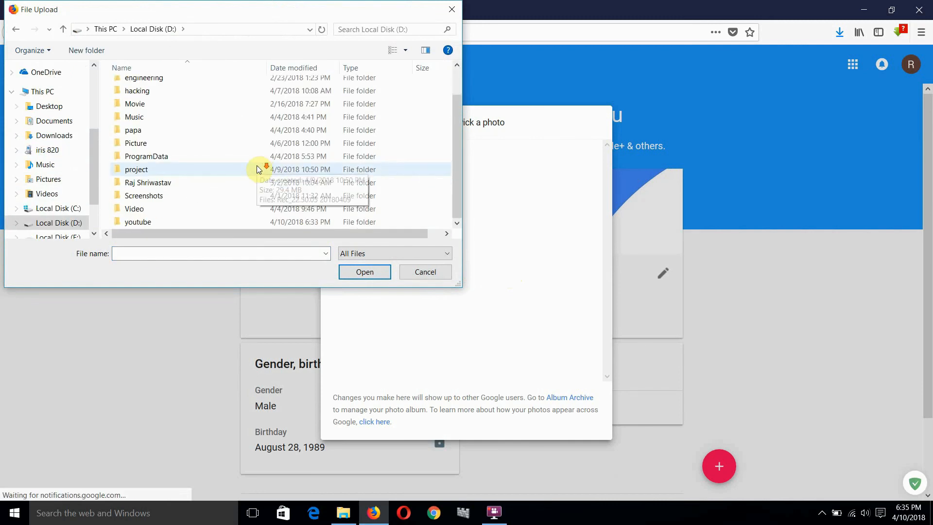
pyautogui.doubleClick(191, 220)
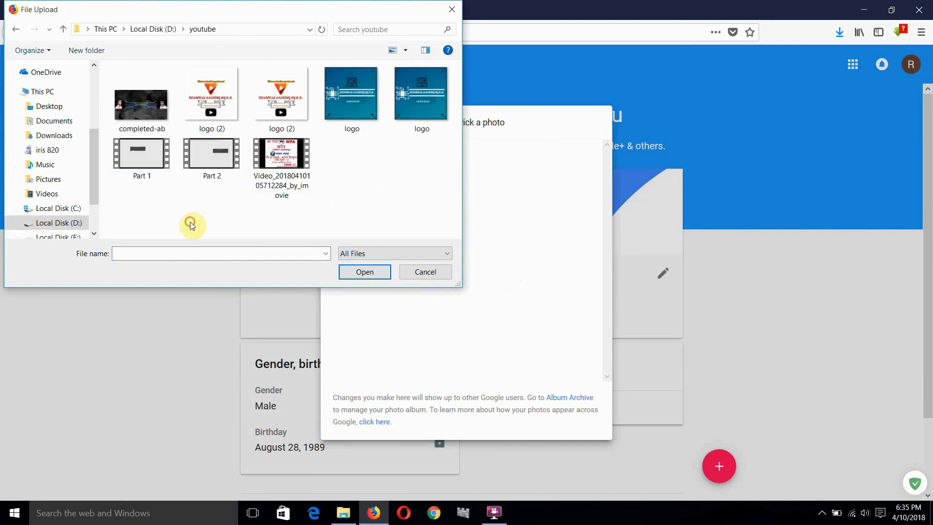
pyautogui.click(205, 129)
pyautogui.click(361, 268)
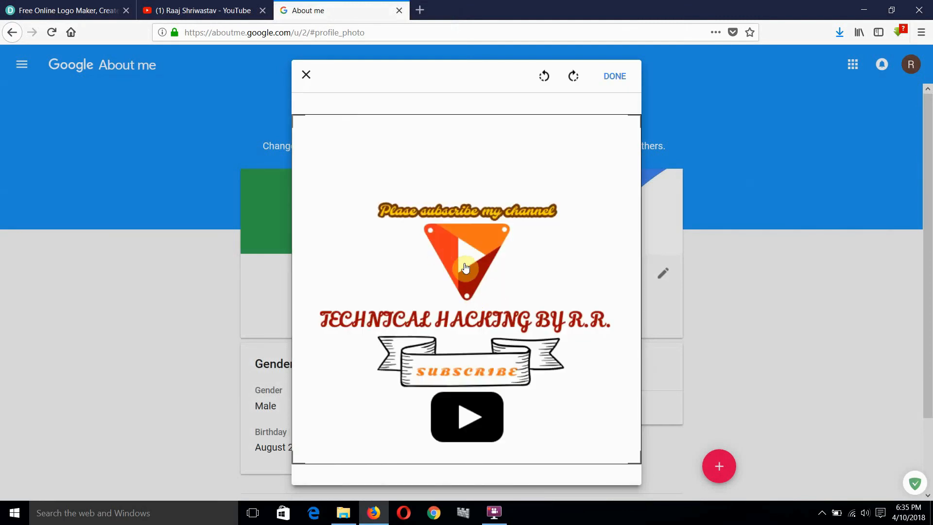
pyautogui.click(618, 83)
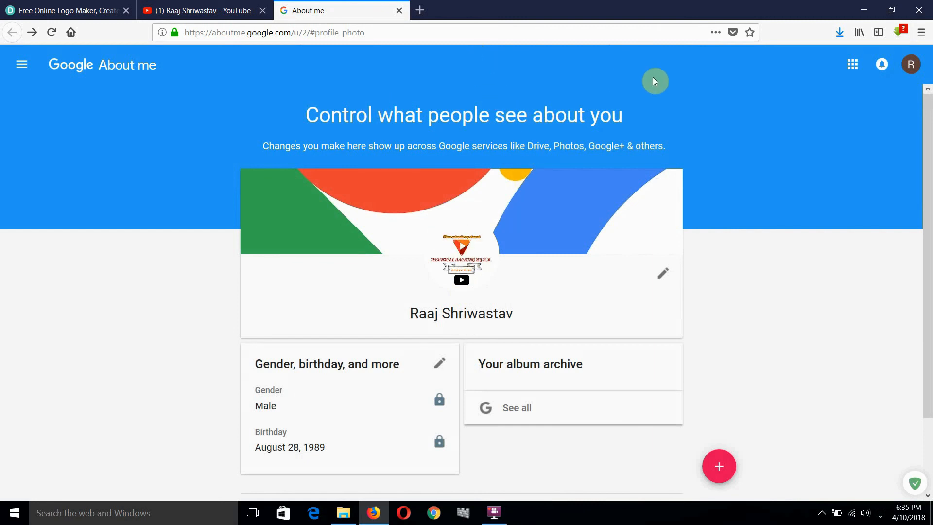
pyautogui.click(864, 10)
pyautogui.rightClick(593, 37)
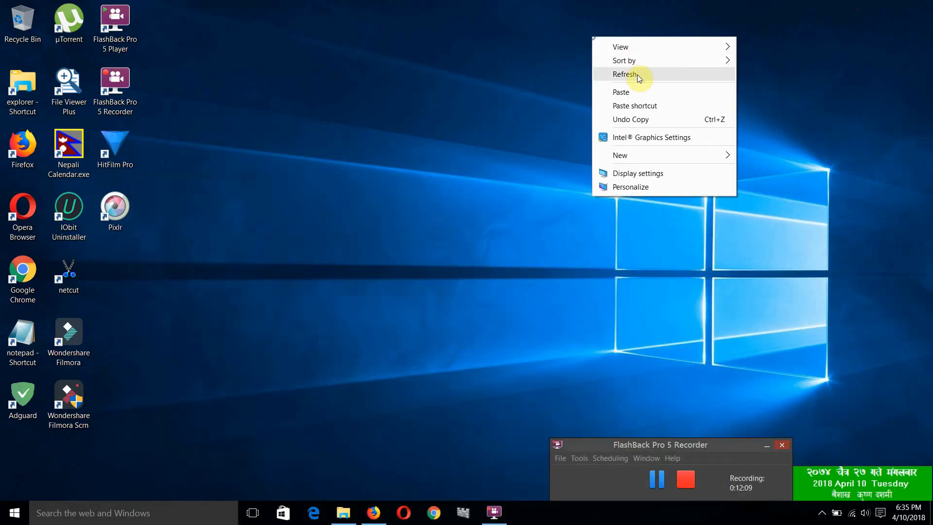
pyautogui.click(638, 74)
pyautogui.rightClick(521, 112)
pyautogui.click(569, 153)
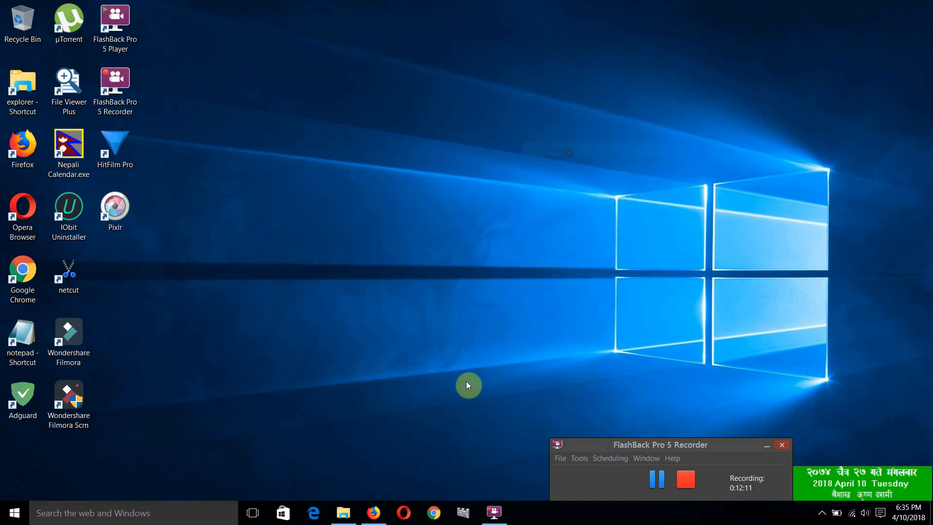
# Return to Firefox, close the YouTube and About me tabs leaving the DesignEvo logo open, and bring up the FlashBack recorder.
pyautogui.click(373, 516)
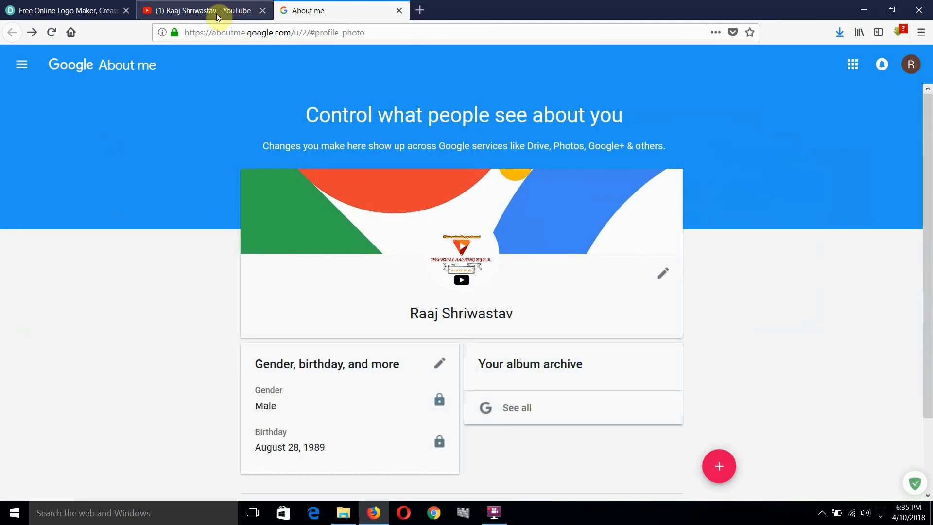
pyautogui.click(217, 11)
pyautogui.click(76, 9)
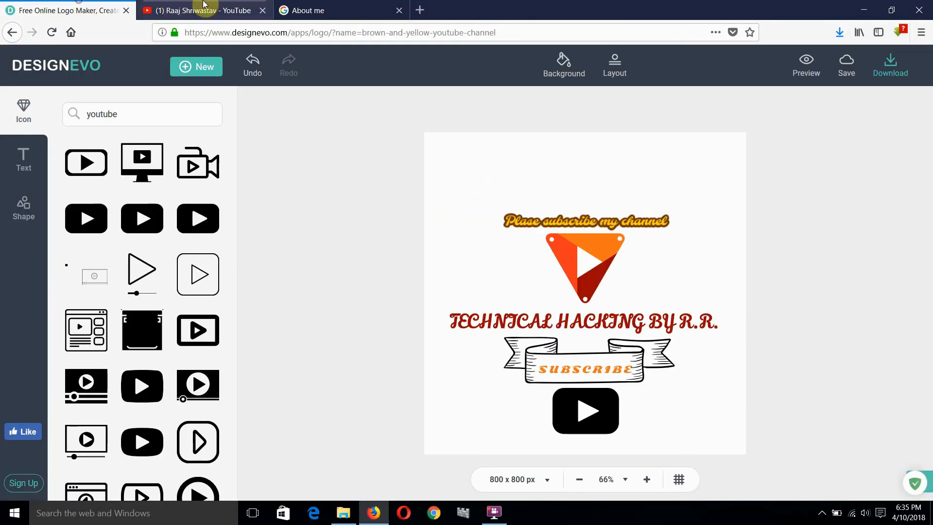
pyautogui.click(263, 10)
pyautogui.click(263, 10)
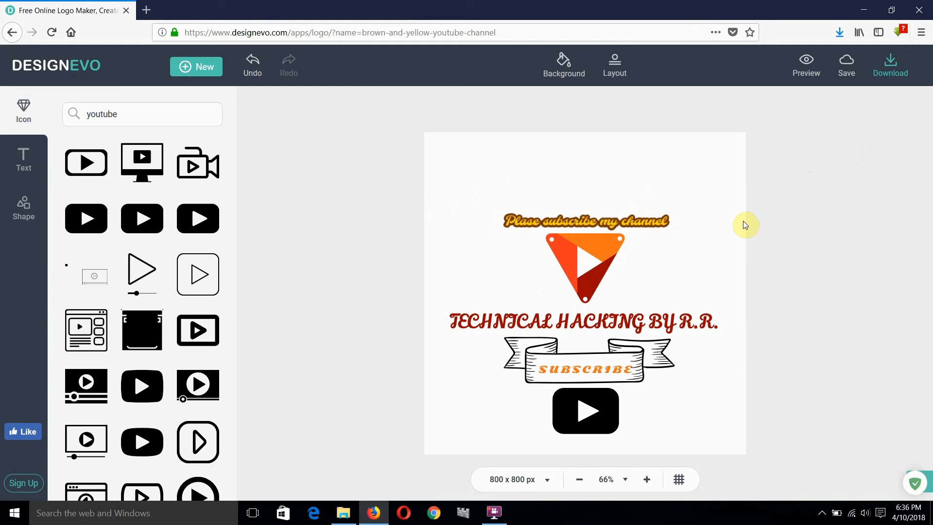
pyautogui.click(493, 516)
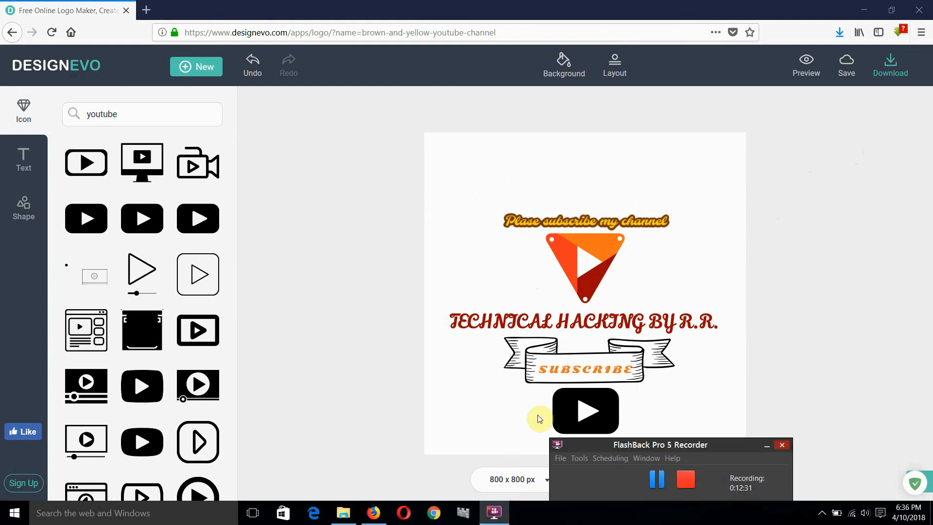